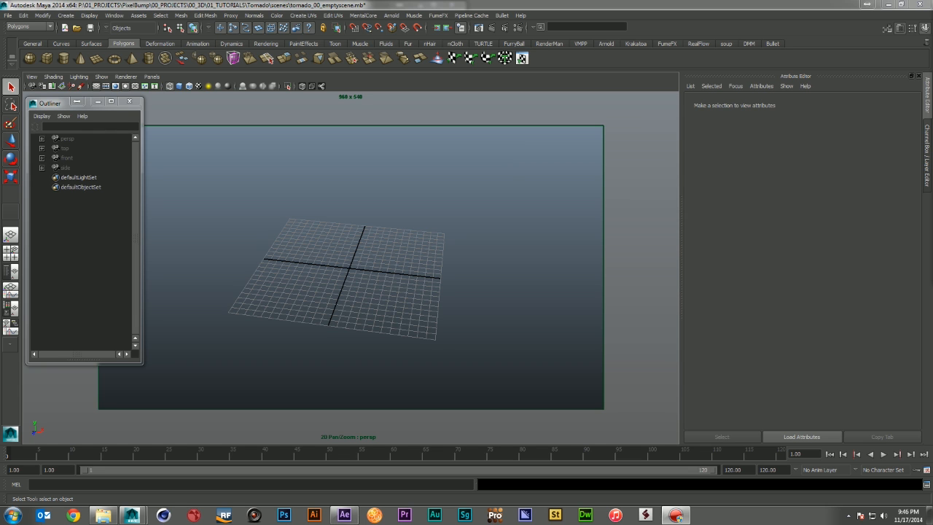
- Create a polygon cylinder standing on the grid near the origin, about 6.2 units in radius and 22.1 units high
left_click_drag(373, 277, 385, 304, "alt")
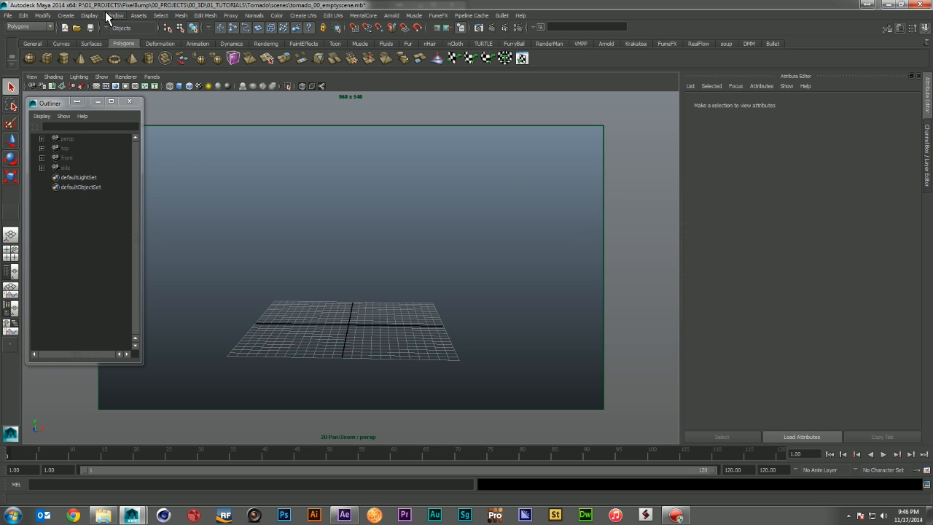
left_click(67, 59)
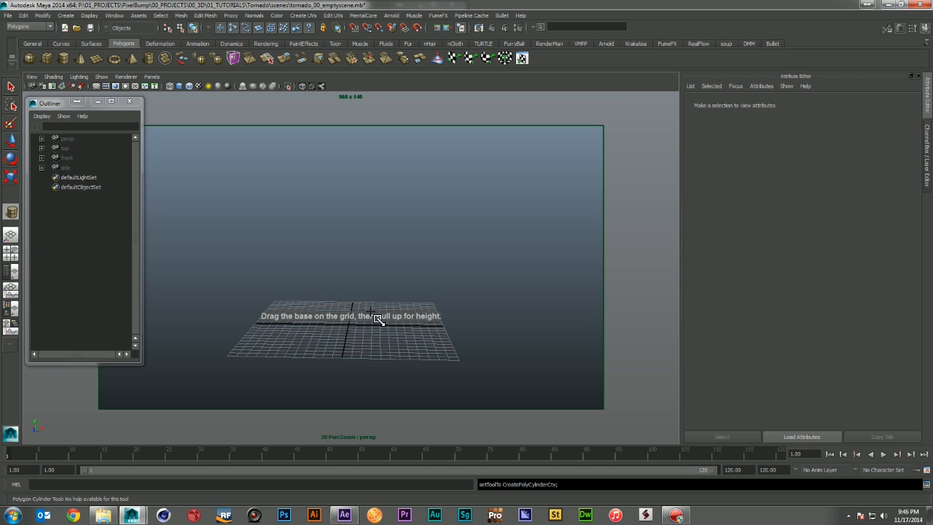
left_click_drag(347, 330, 353, 143)
middle_click_drag(354, 144, 363, 174, "alt")
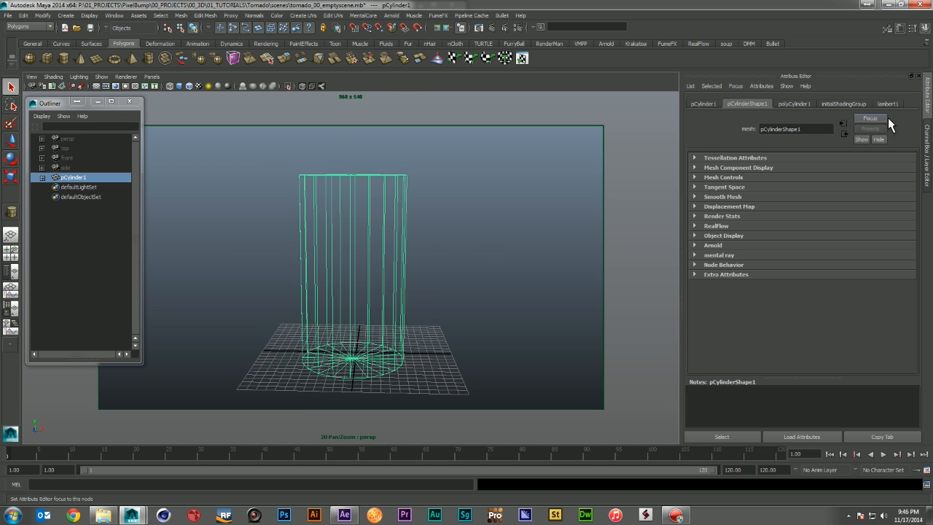
- Center the cylinder horizontally on the origin by setting its Translate X and Translate Z to 0
left_click(928, 137)
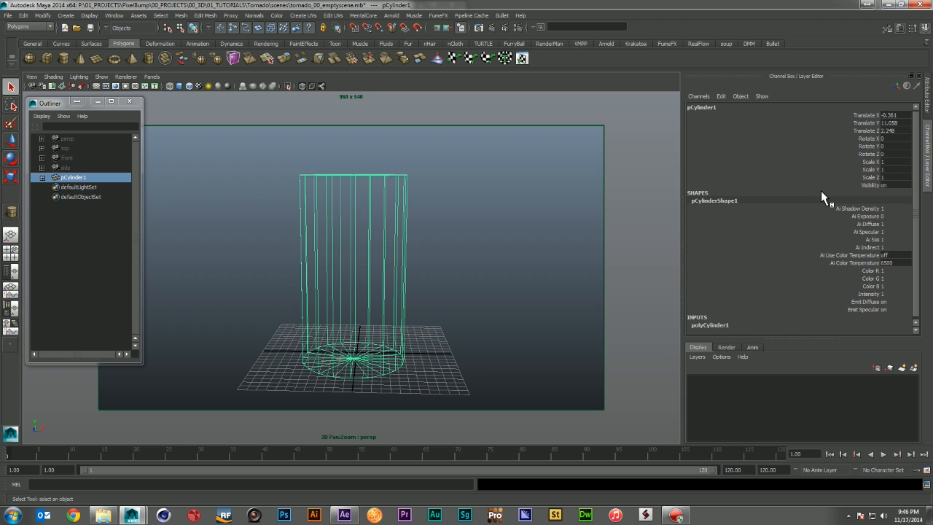
double_click(890, 115)
type("0")
key("Return")
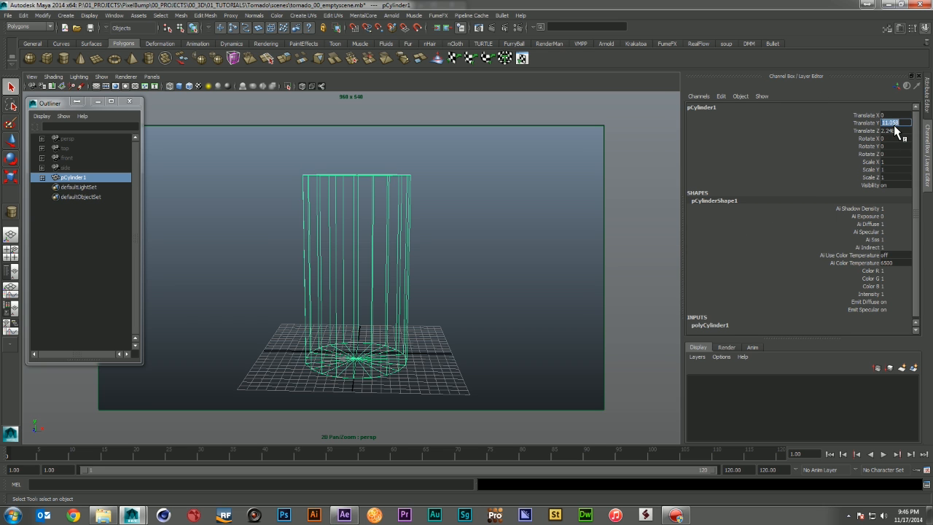
double_click(890, 130)
type("0")
key("Return")
left_click(896, 130)
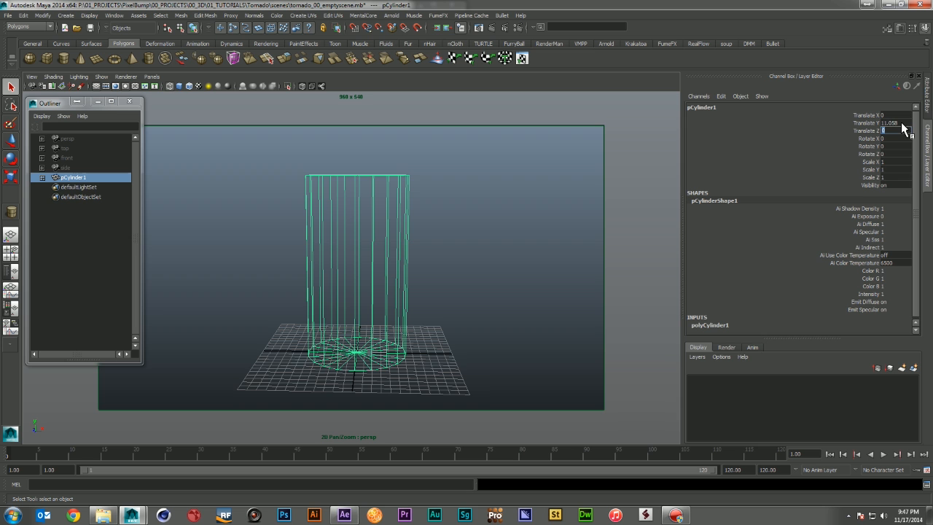
- Set the cylinder's Subdivisions Height to 6
left_click_drag(411, 248, 470, 259, "alt")
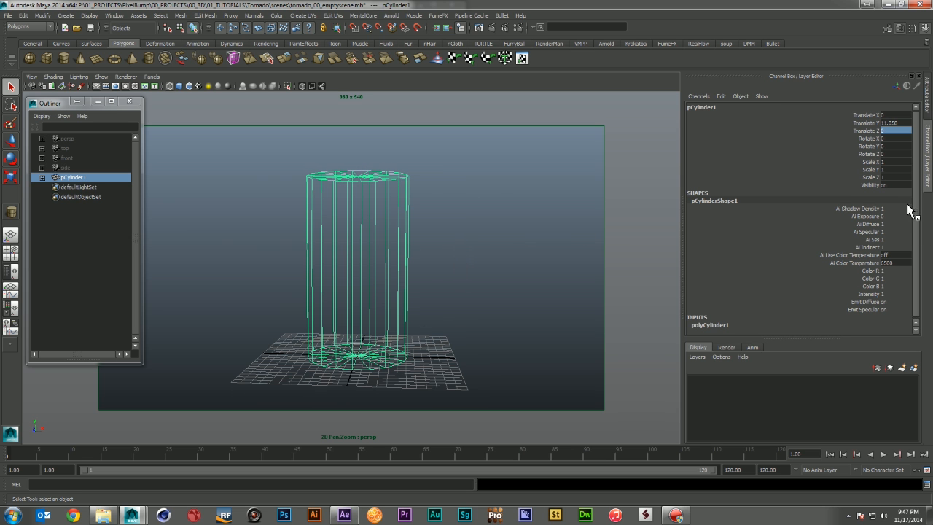
left_click(722, 324)
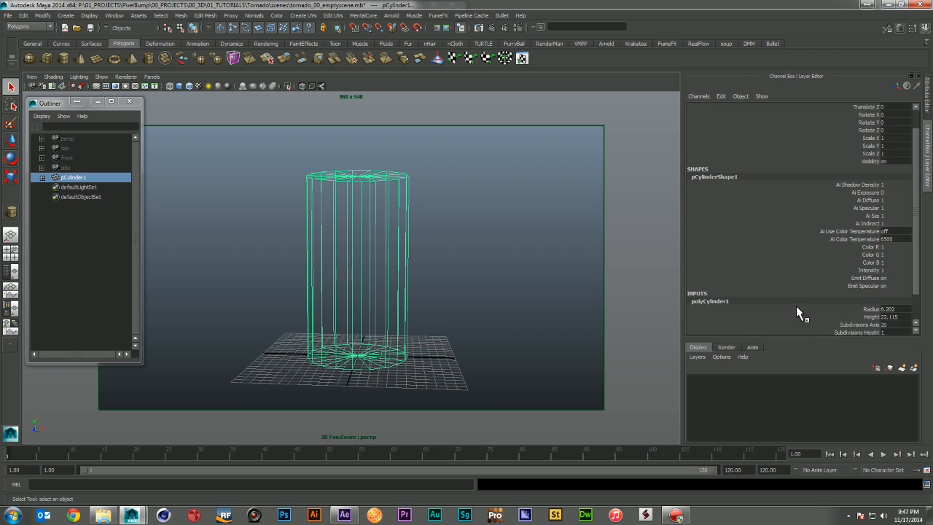
left_click(895, 301)
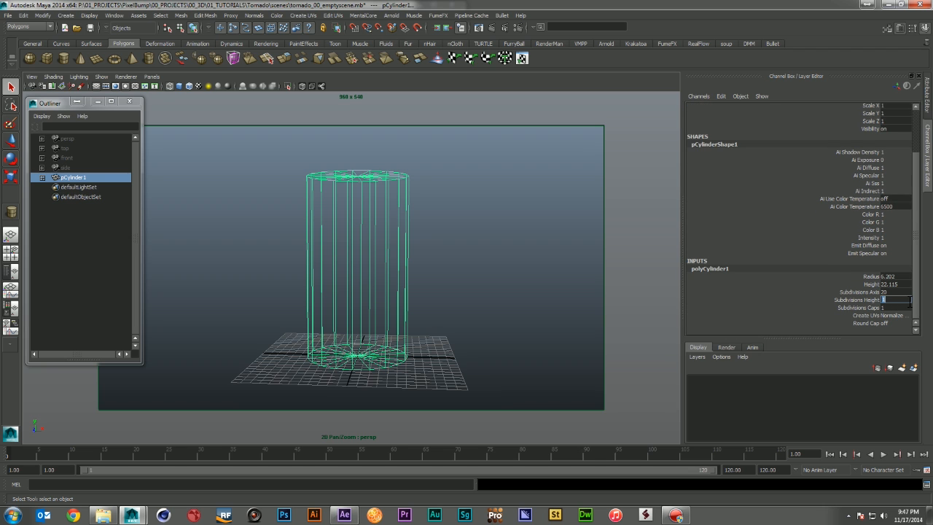
type("6")
key("Return")
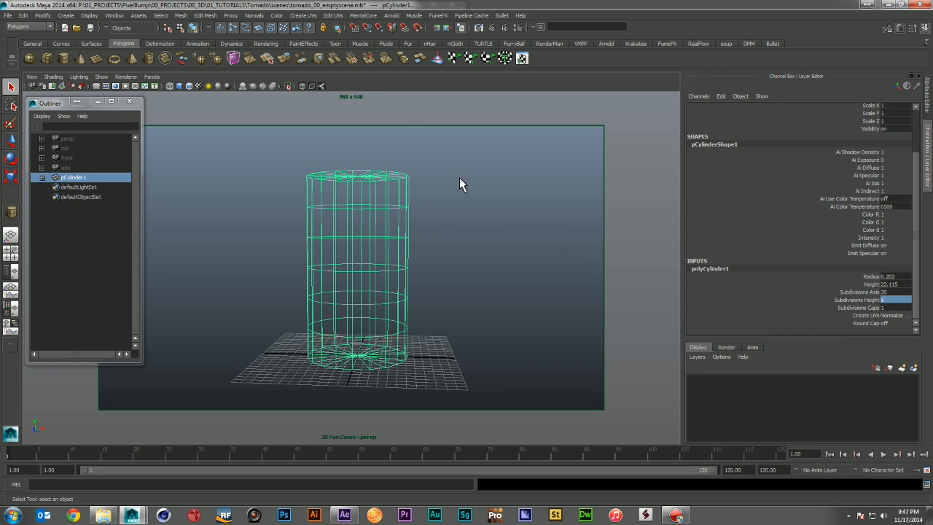
- Select the vertices of the cylinder's five inner rings in component mode and switch to the four-view layout
key("F8")
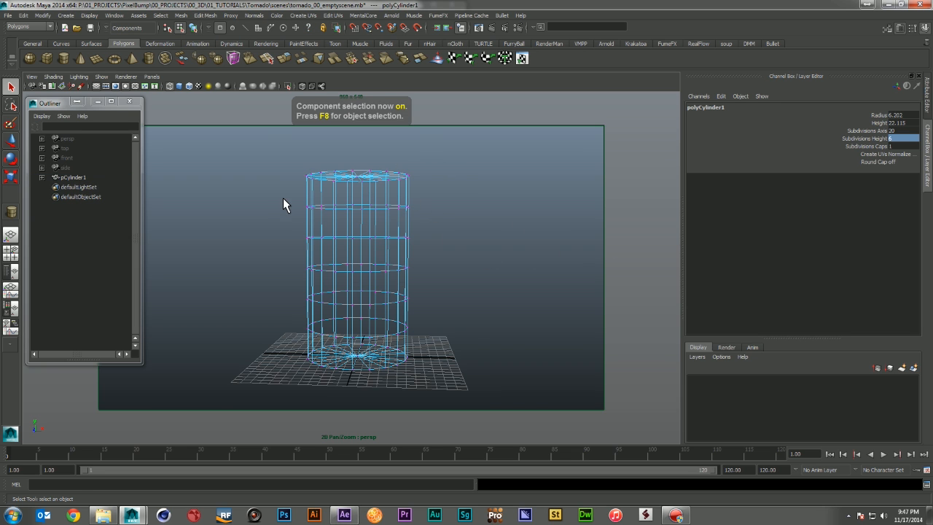
left_click_drag(275, 192, 441, 340)
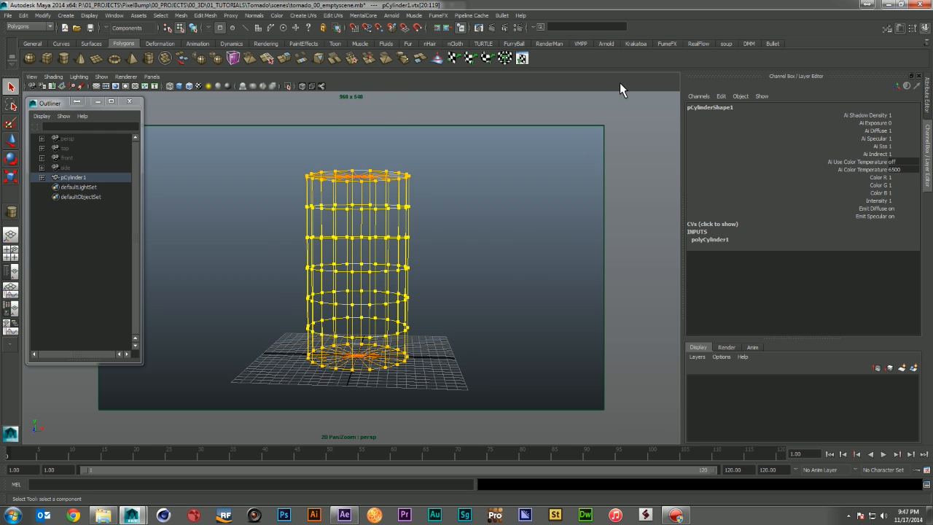
key("space")
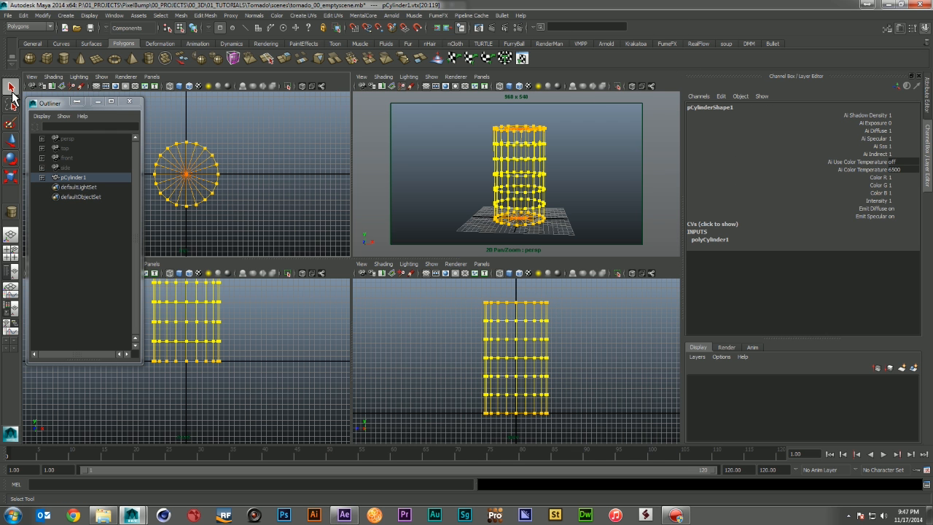
- Turn off soft selection for the Select Tool and close its settings
double_click(10, 87)
left_click_drag(53, 103, 260, 191)
left_click(95, 164)
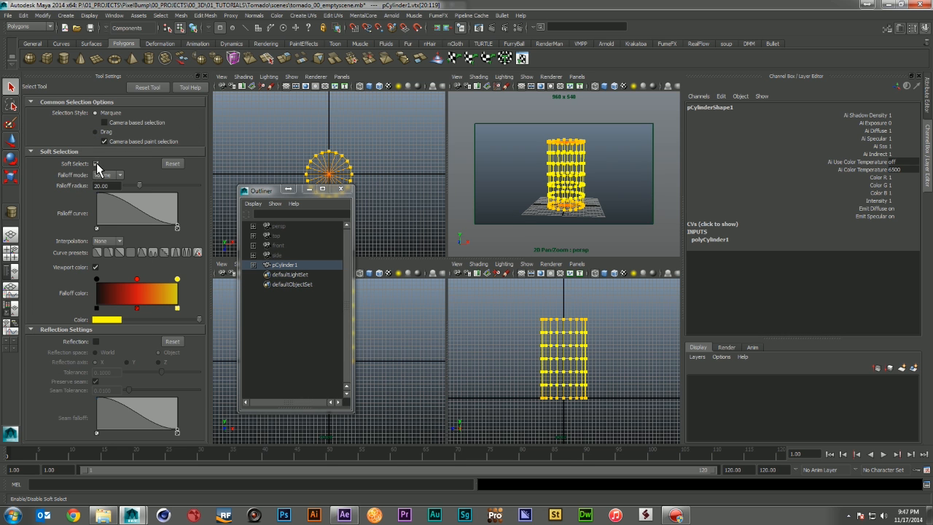
left_click(197, 76)
left_click(269, 194)
left_click_drag(269, 193, 178, 183)
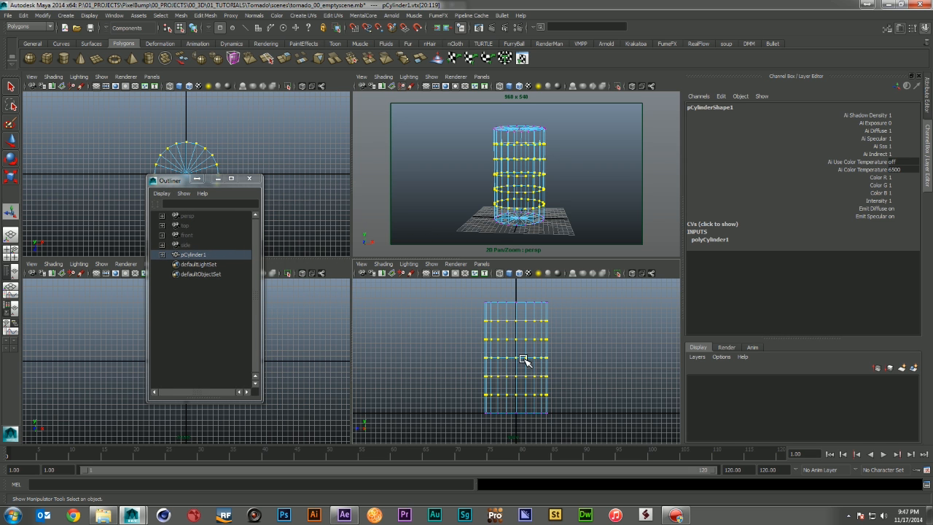
- Scale the five inner vertex rings narrower and farther apart vertically, and do the same with the middle three rings
key("r")
left_click_drag(515, 357, 516, 396)
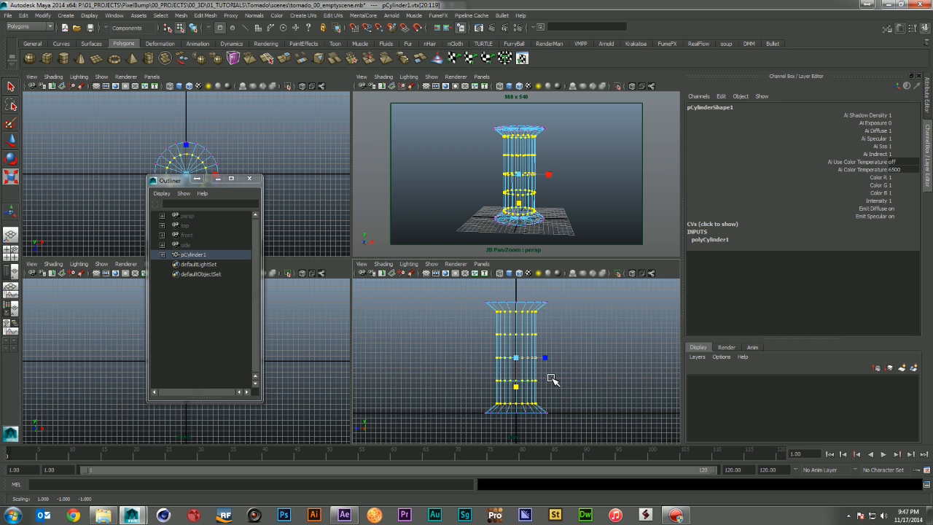
left_click_drag(557, 327, 475, 390)
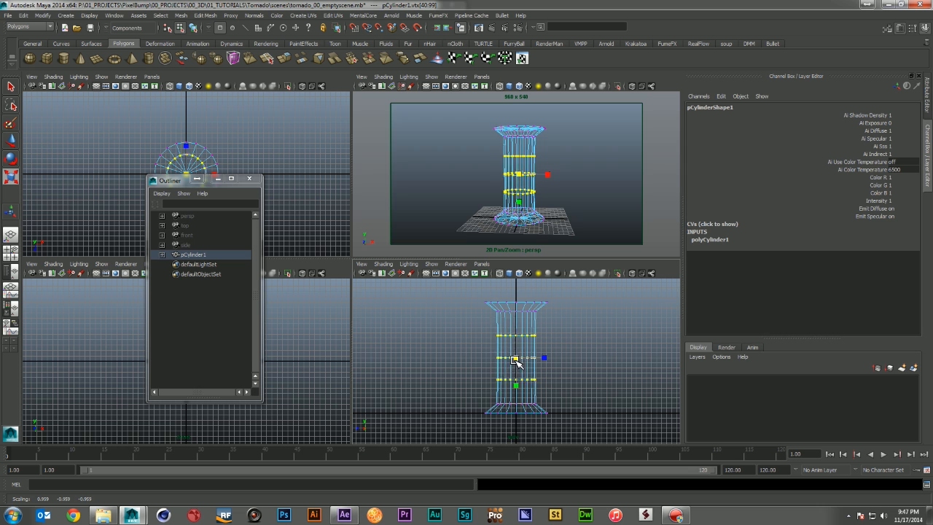
left_click_drag(515, 360, 521, 417)
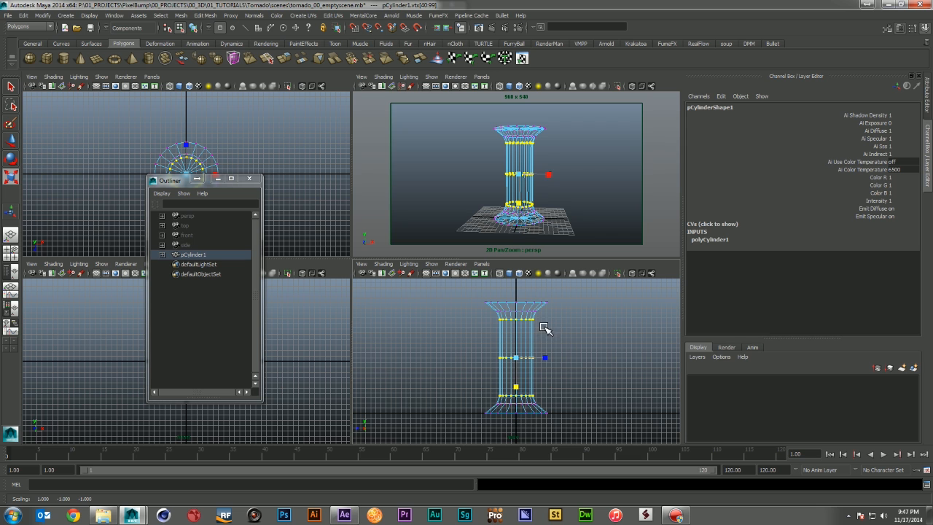
- Select the two rings just below the cylinder's top and move them up slightly
key("q")
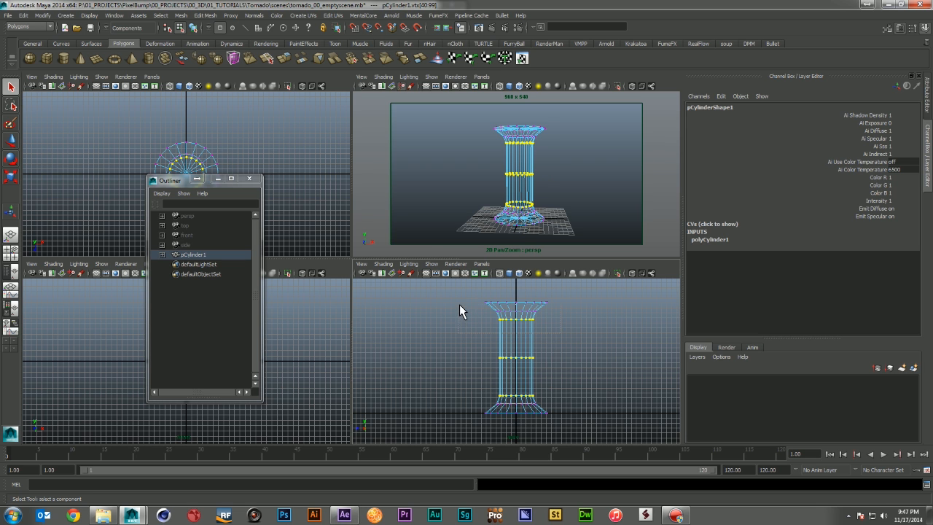
left_click_drag(456, 307, 554, 328)
key("w")
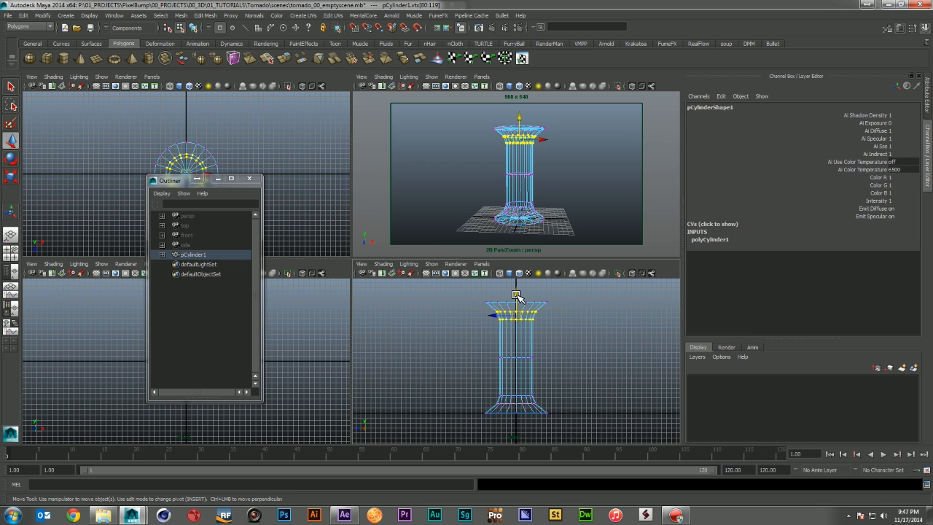
- Flare the cylinder's ends by scaling the top ring horizontally to about 1.86 and widening the bottom ring
left_click_drag(488, 297, 556, 307)
key("r")
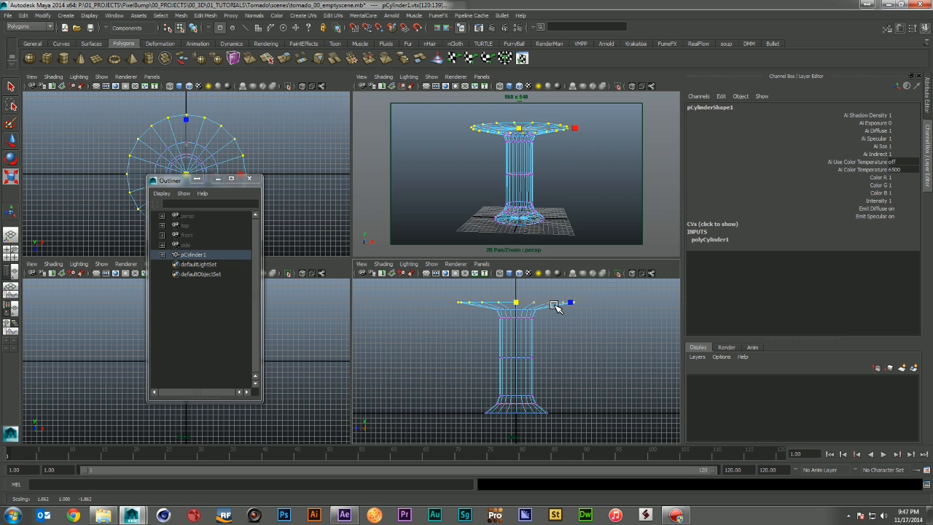
left_click_drag(452, 405, 542, 416)
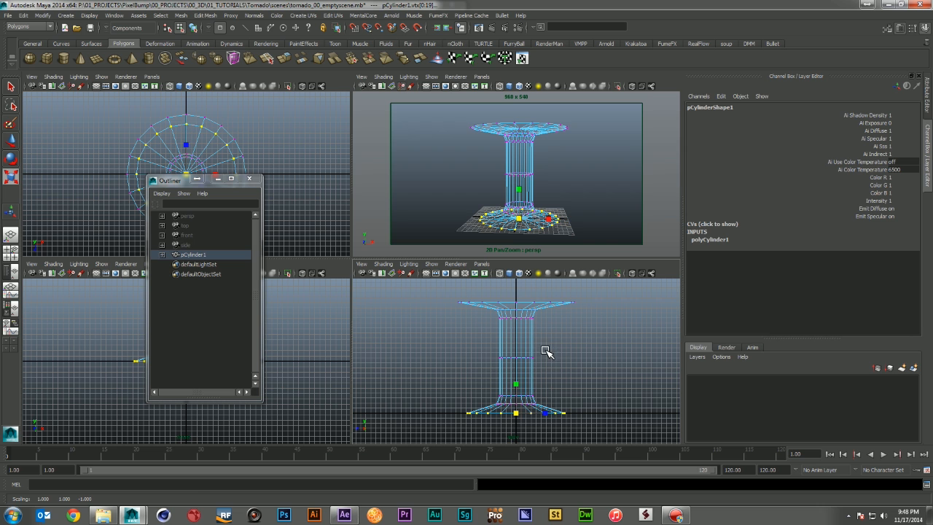
- Scale the middle ring horizontally to about 0.79, lower it to about Y 6.89, and return to object mode with nothing selected
left_click_drag(548, 350, 516, 362)
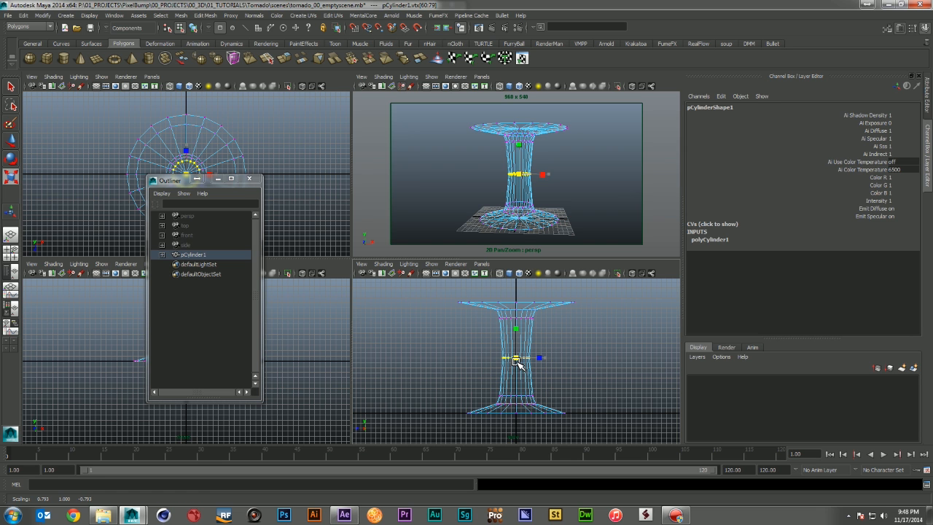
key("w")
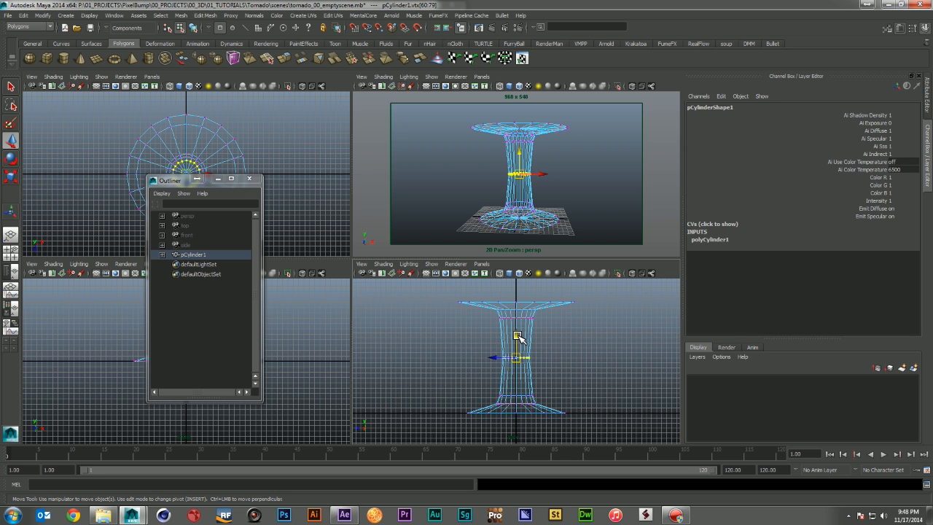
left_click_drag(518, 336, 517, 358)
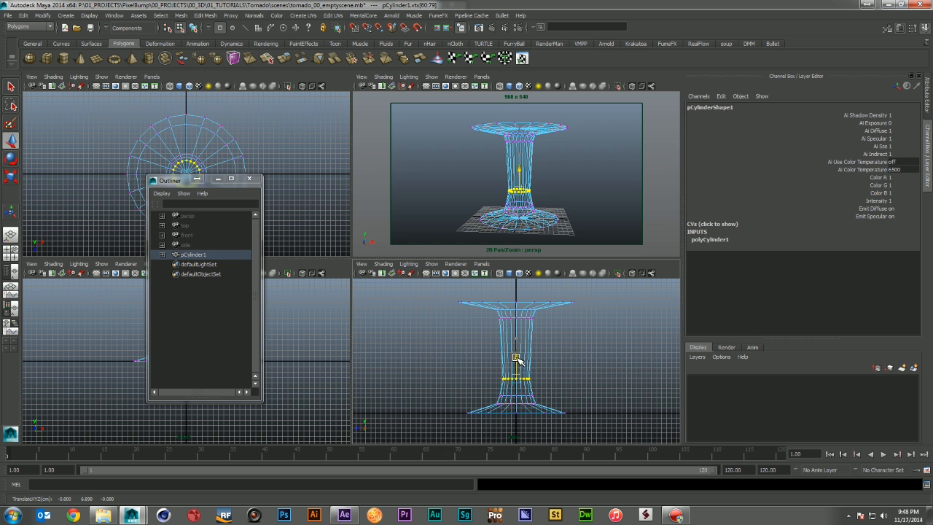
left_click(577, 354)
mouse_move(572, 167)
left_mouse_down("alt")
mouse_move(555, 157)
mouse_move(578, 153)
mouse_move(552, 175)
mouse_move(576, 162)
left_mouse_up("alt")
key("F8")
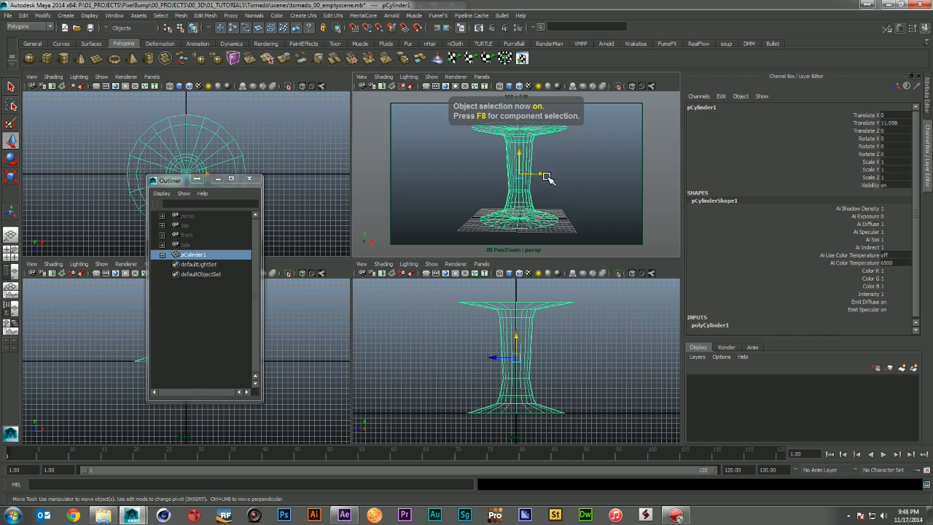
left_click(579, 198)
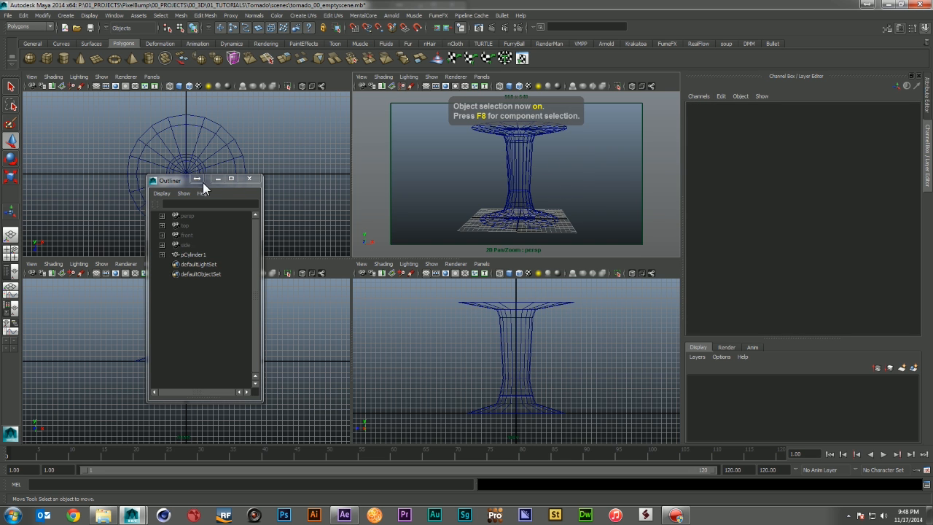
- Hide the flared cylinder and move the Outliner down, clear of the top view
left_click_drag(183, 182, 62, 102)
left_click(75, 173)
key("ctrl+h")
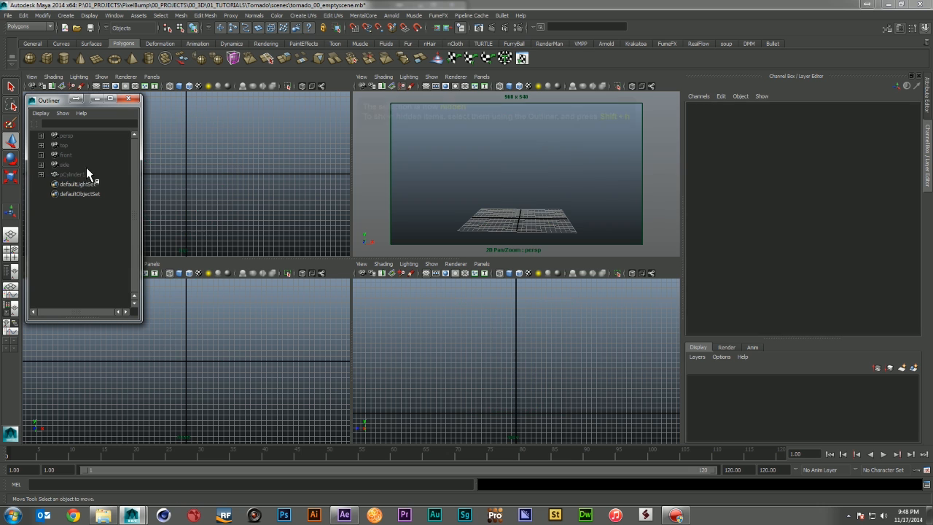
left_click_drag(61, 101, 63, 308)
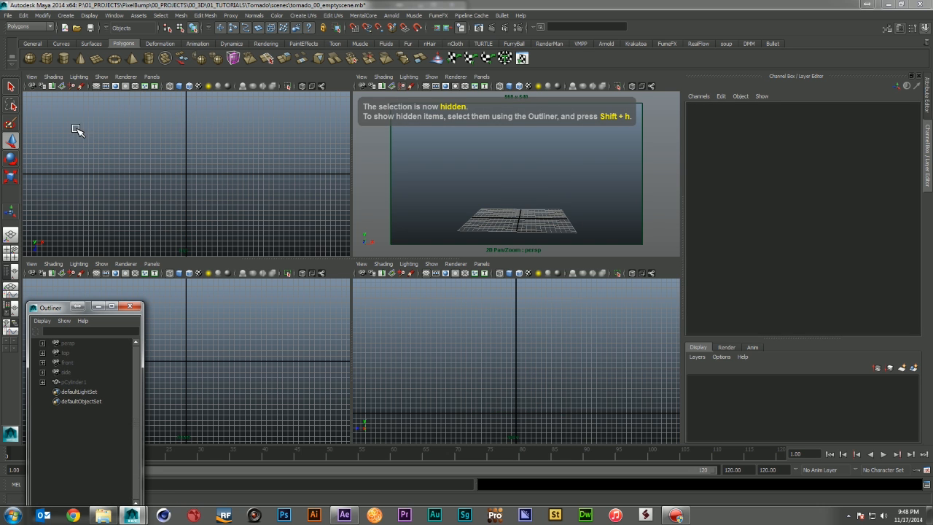
- Draw a seven-point CV curve along the X axis across the top view and finish it
left_click(113, 16)
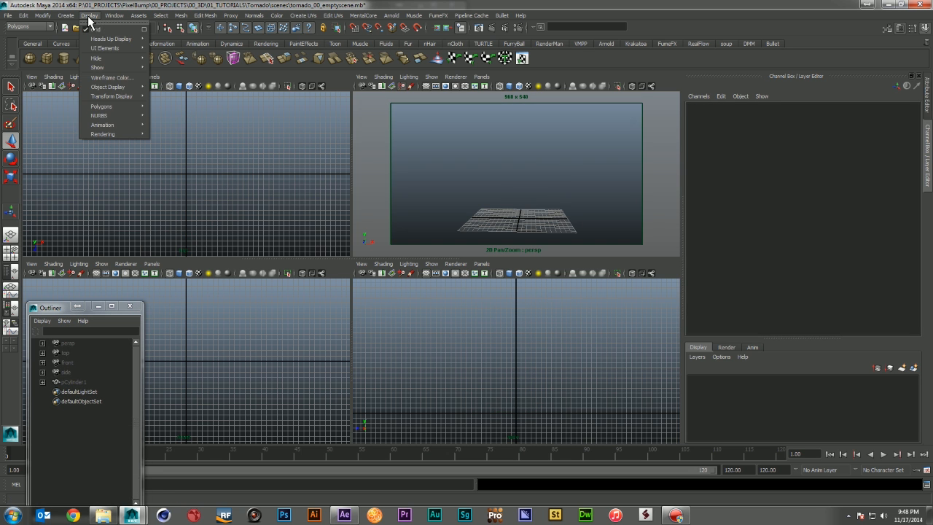
mouse_move(74, 19)
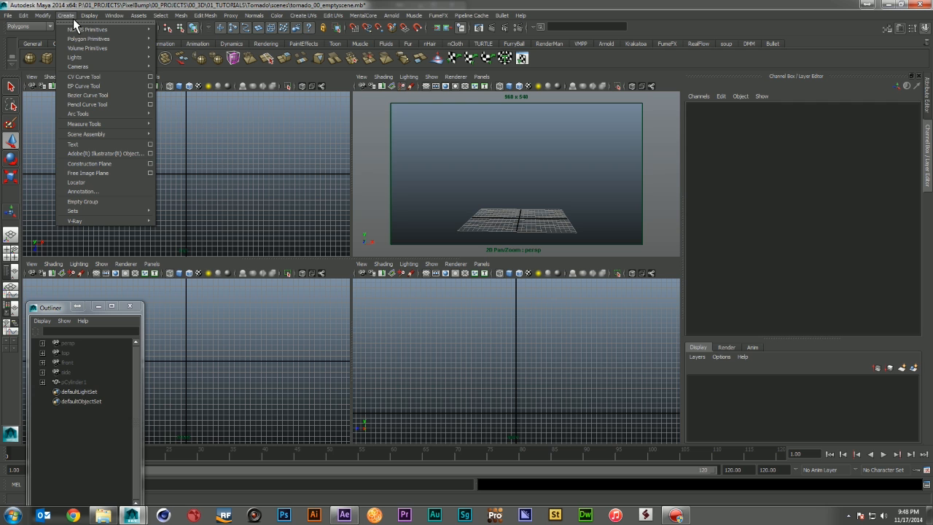
left_click(119, 77)
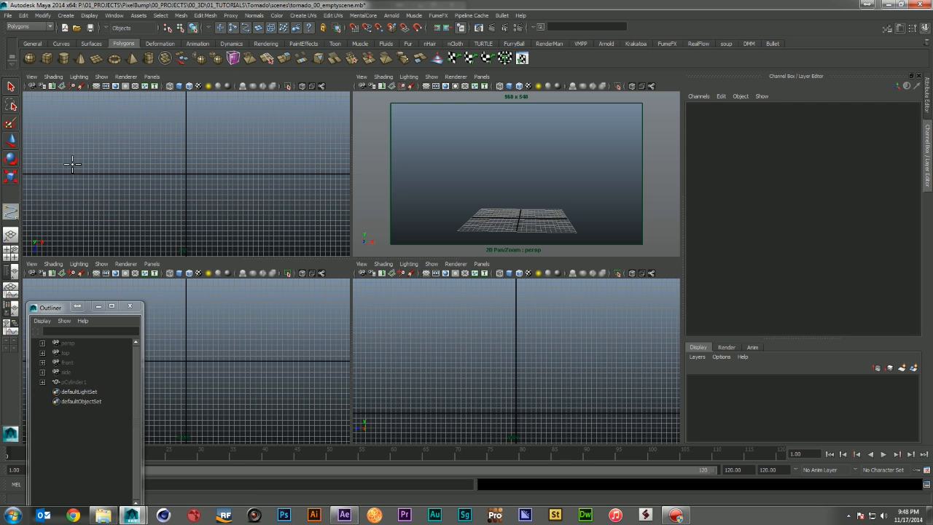
left_click(35, 175)
left_click(88, 176)
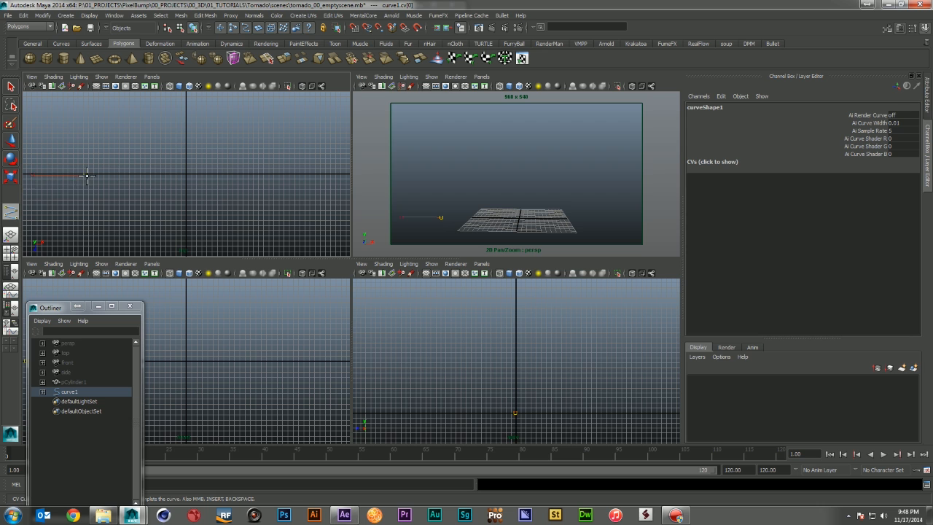
left_click(140, 176)
left_click(187, 176)
left_click(263, 175)
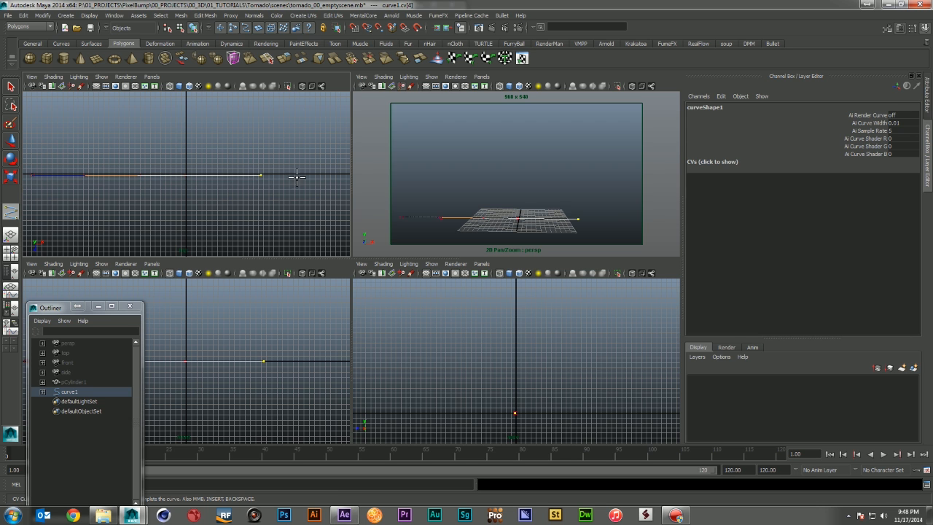
left_click(318, 175)
left_click(337, 176)
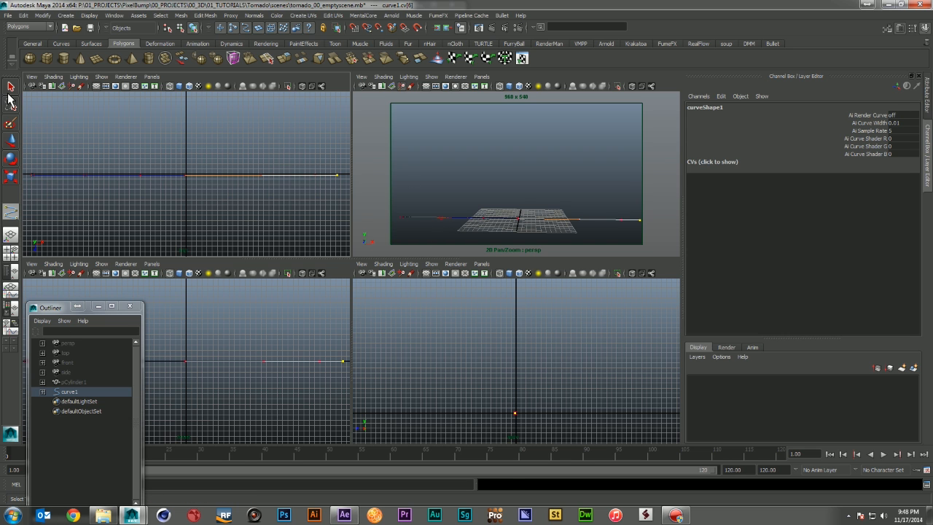
left_click(11, 86)
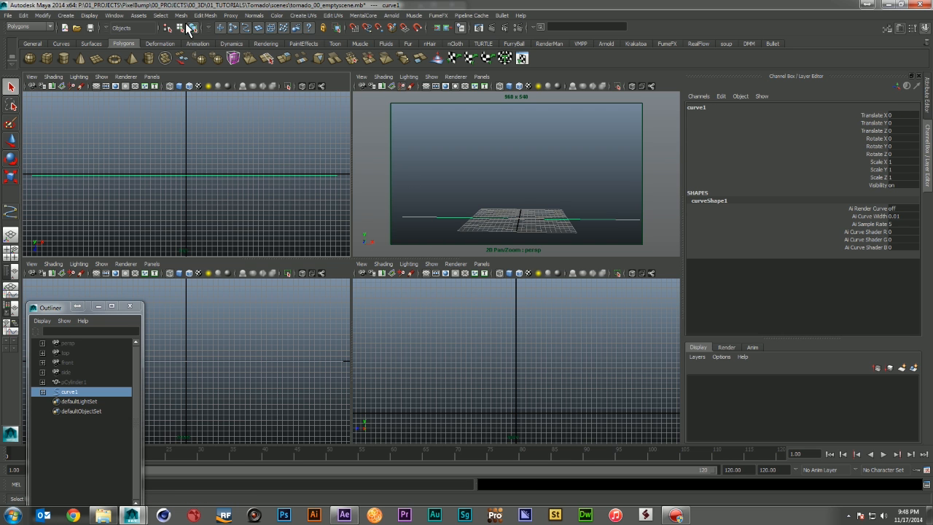
- Rebuild the curve as a uniform cubic with 32 spans, check its control points, and return to object mode
left_click(33, 27)
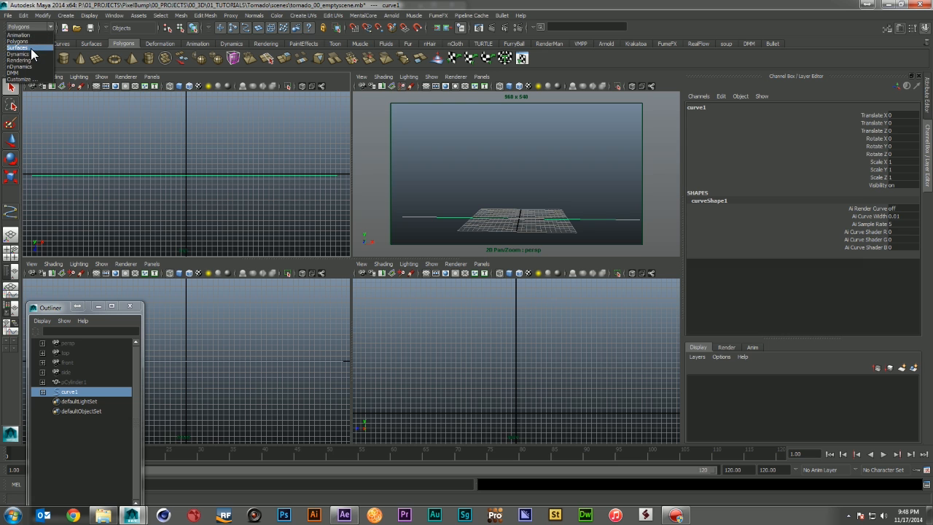
left_click(31, 49)
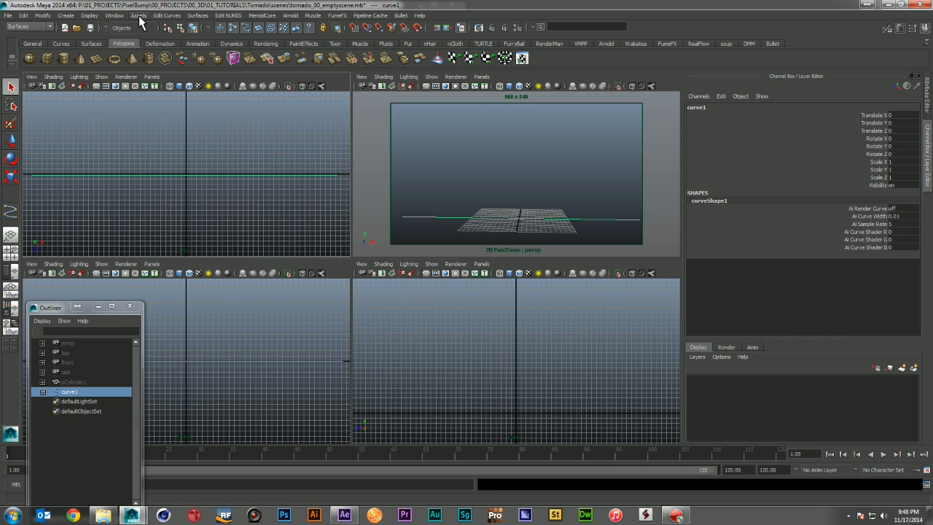
left_click(167, 15)
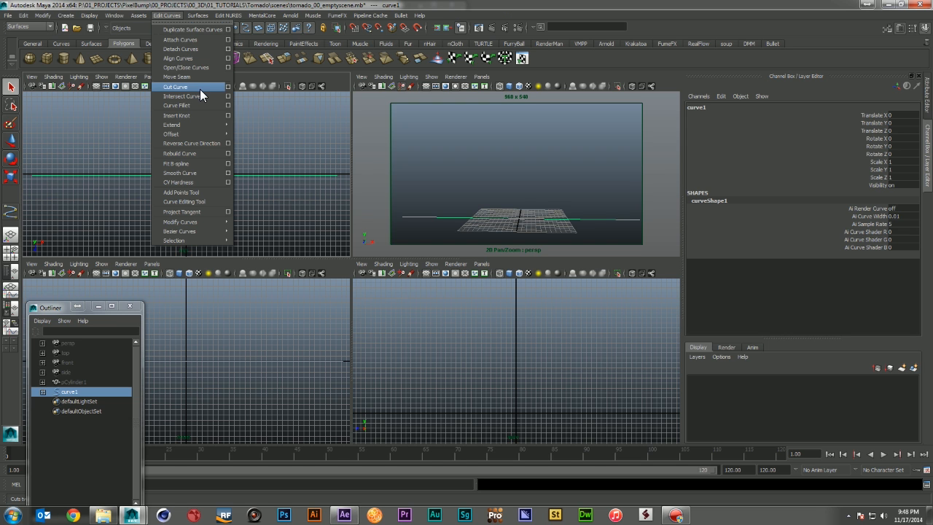
left_click(228, 156)
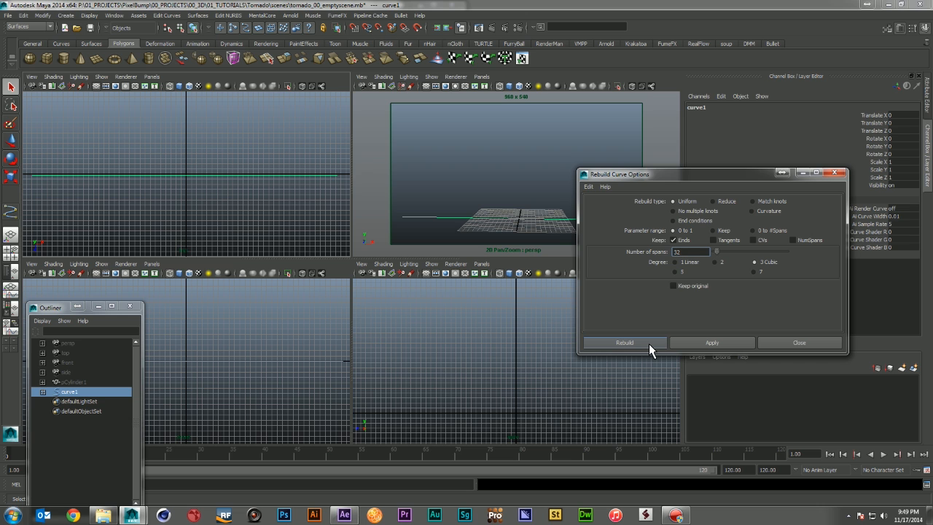
left_click(648, 343)
left_click_drag(253, 146, 174, 241)
key("F8")
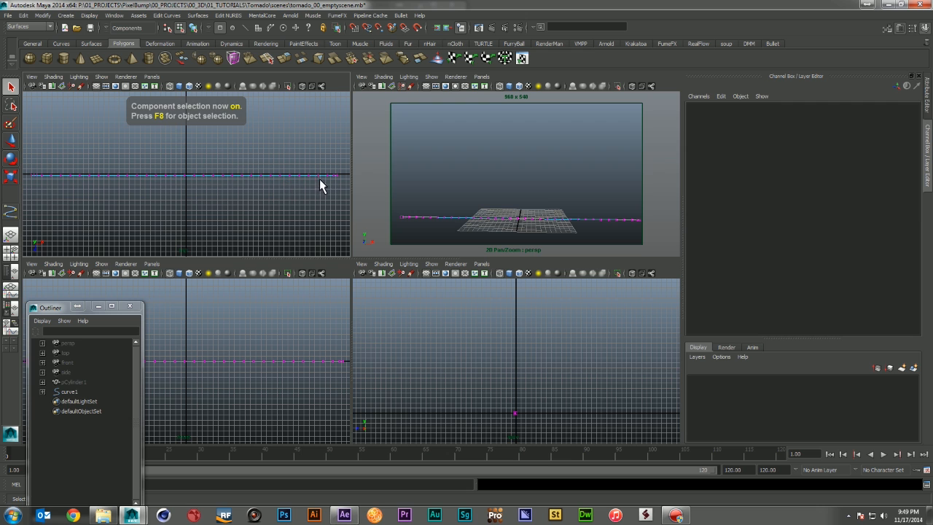
key("F8")
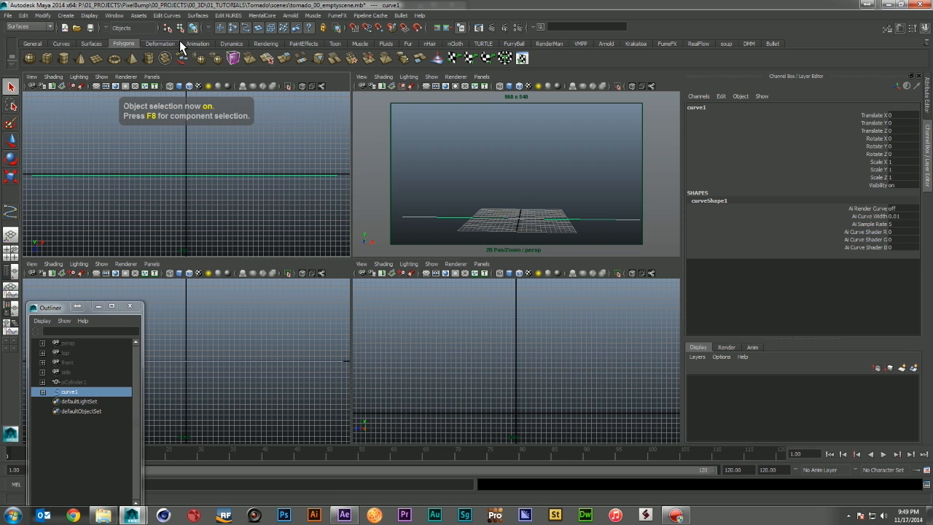
- Curl the rebuilt curve into a spiral using a curl amount of 4
left_click(167, 15)
mouse_move(226, 237)
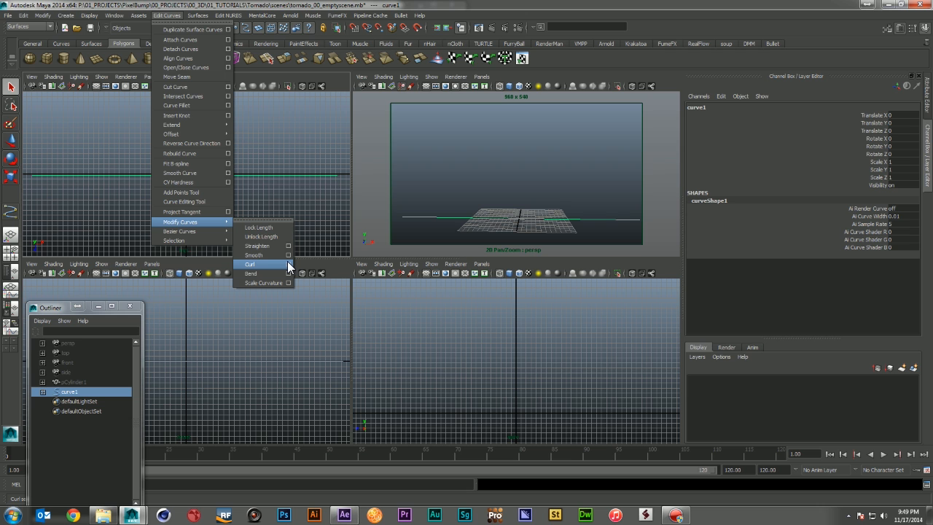
left_click(288, 264)
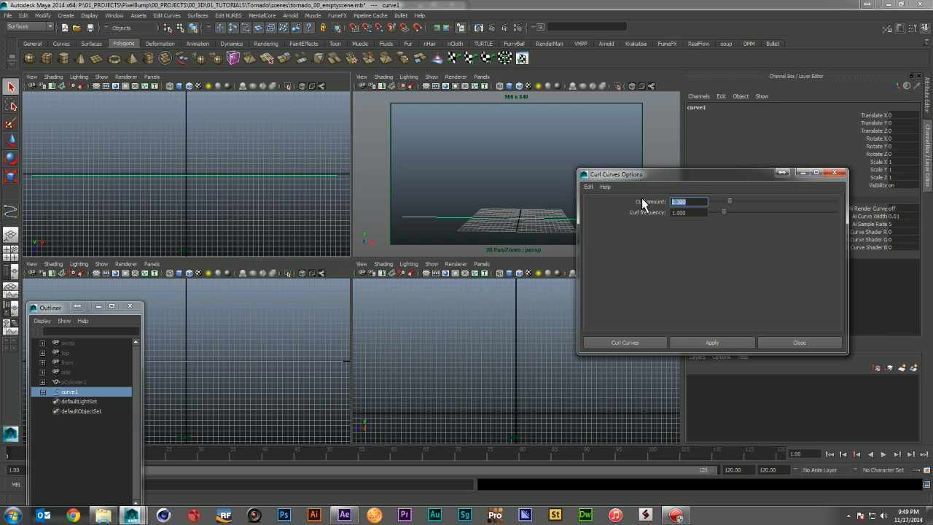
type("4")
key("Tab")
left_click(625, 342)
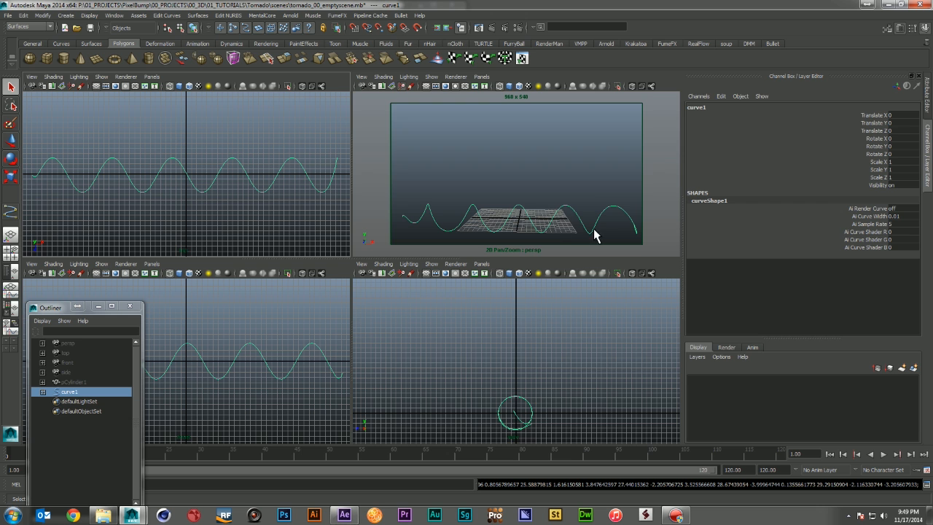
- Stand the spiral curve upright by setting its Z rotation to 90
key("w")
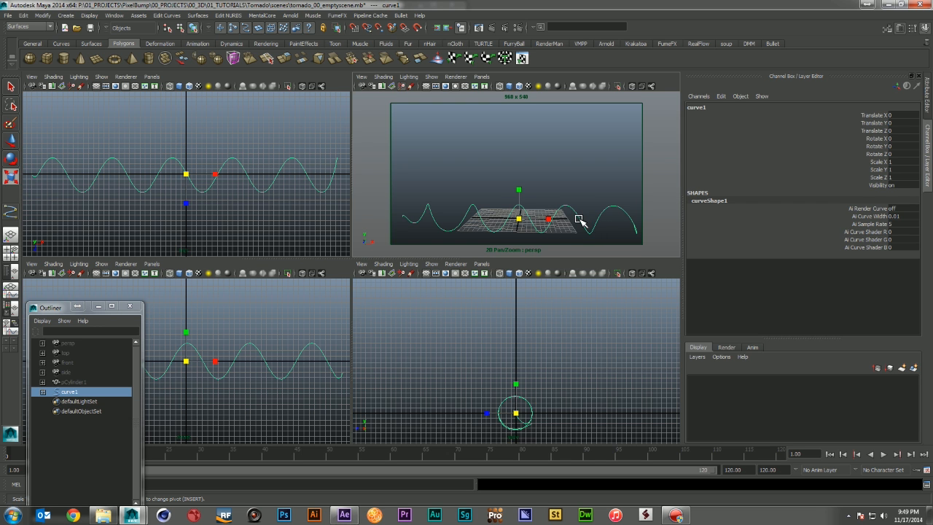
key("e")
left_click_drag(554, 205, 498, 195)
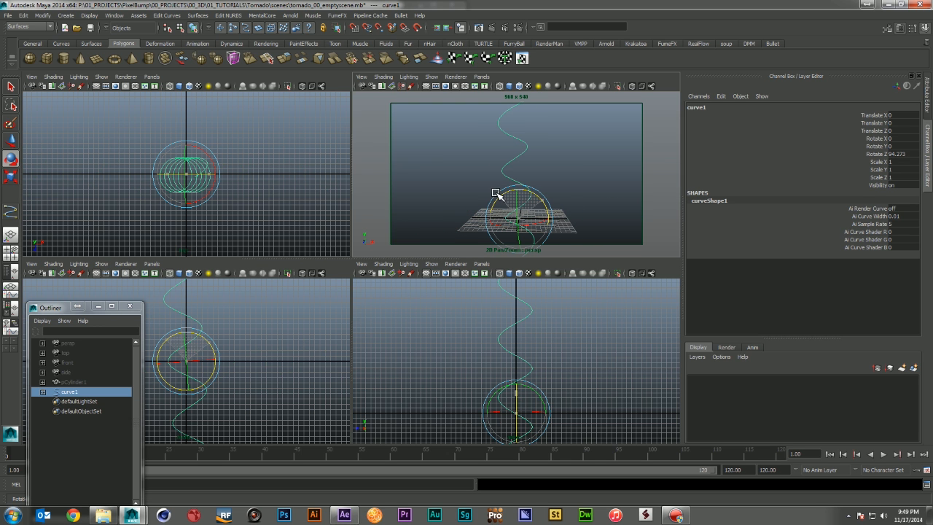
double_click(898, 154)
type("90")
key("Return")
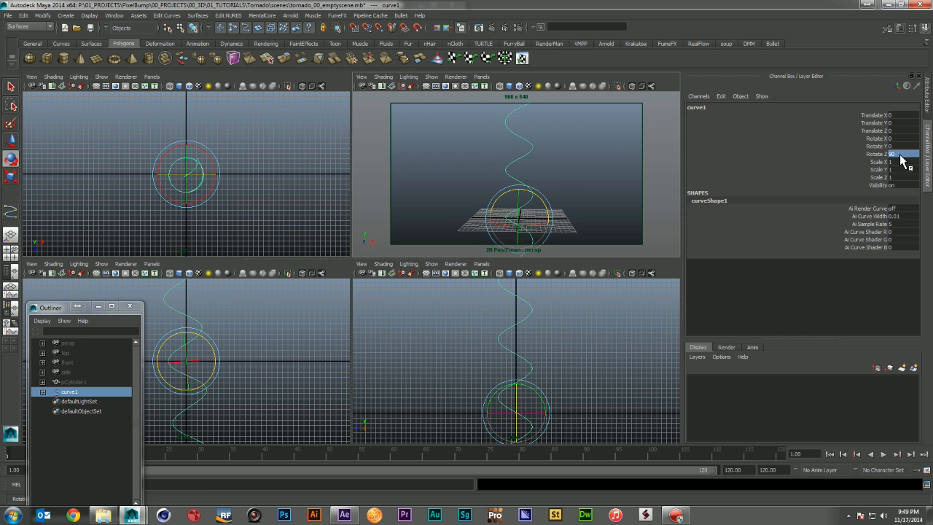
- Unhide the flared cylinder so it can serve as a reference for the spiral
left_click_drag(585, 205, 525, 204, "alt")
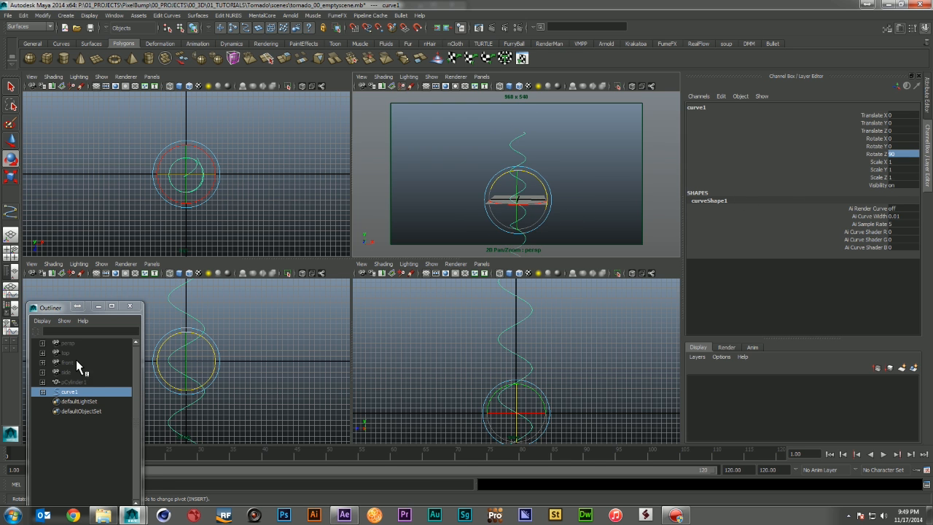
left_click(73, 381)
key("shift+h")
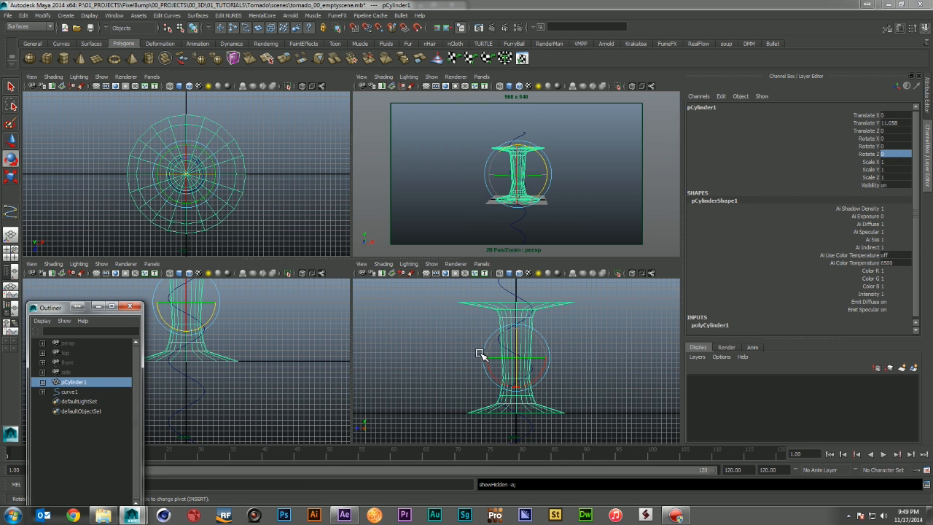
- Shorten the spiral to a Scale X of 0.3 and raise it to about Y 10.753, inside the cylinder
left_click(514, 292)
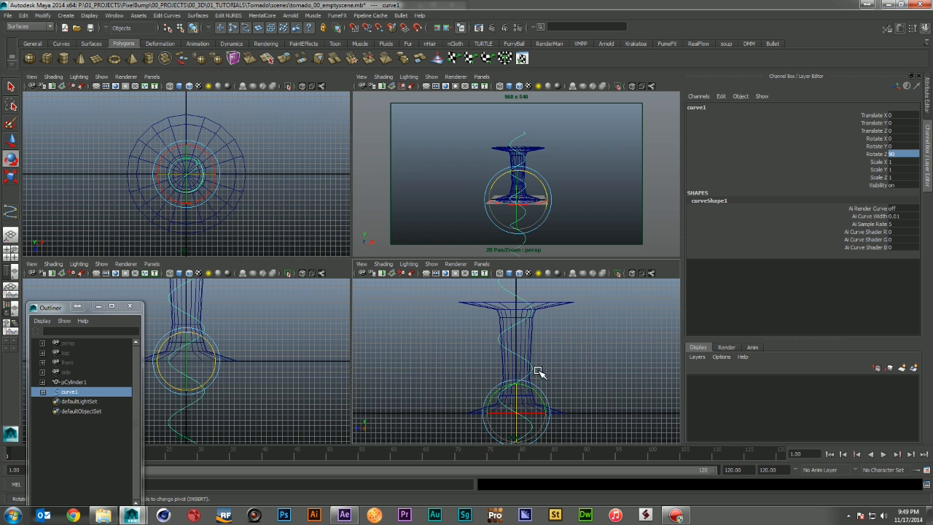
scroll(527, 374, "down", 1)
scroll(568, 362, "down", 1)
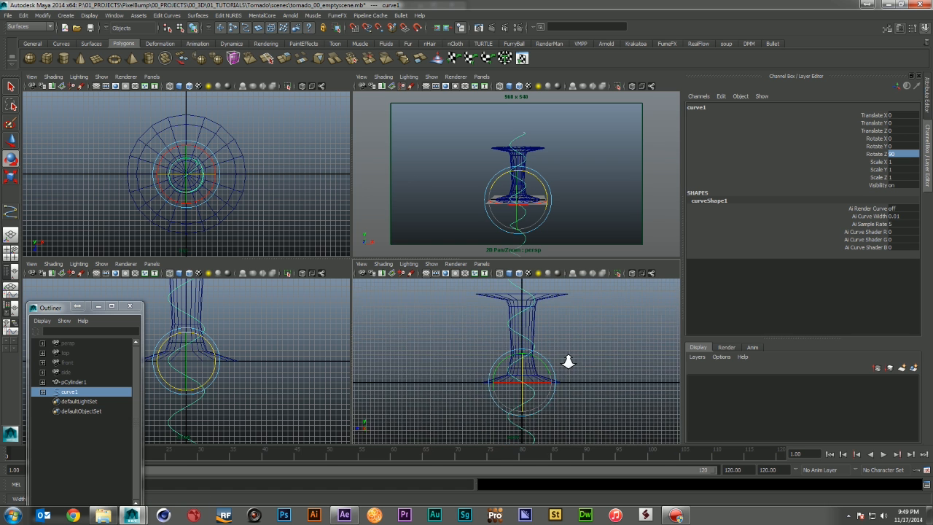
right_click_drag(567, 362, 522, 360, "alt")
key("t")
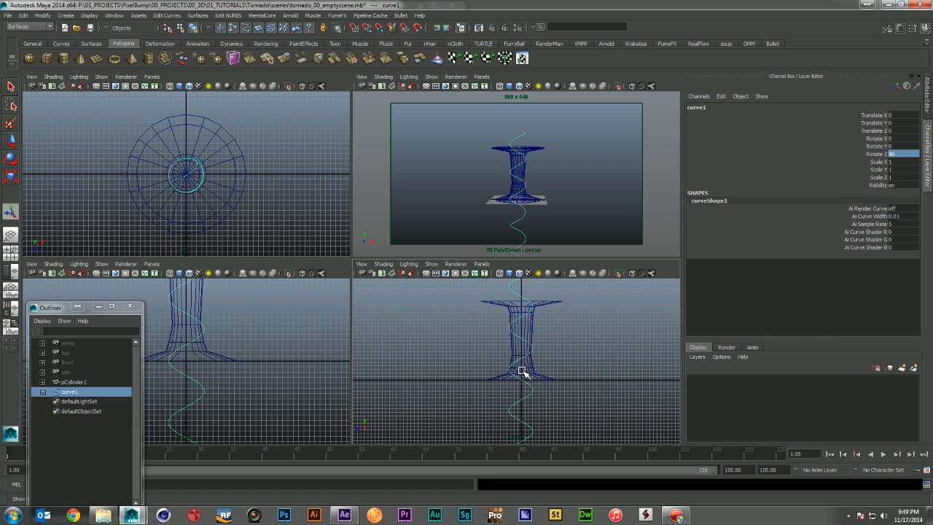
key("r")
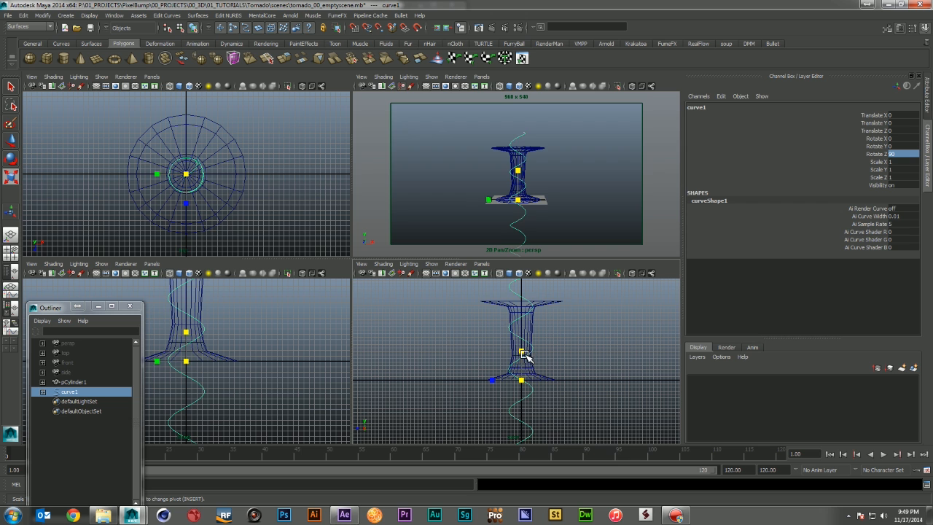
left_click_drag(525, 355, 523, 328)
key("w")
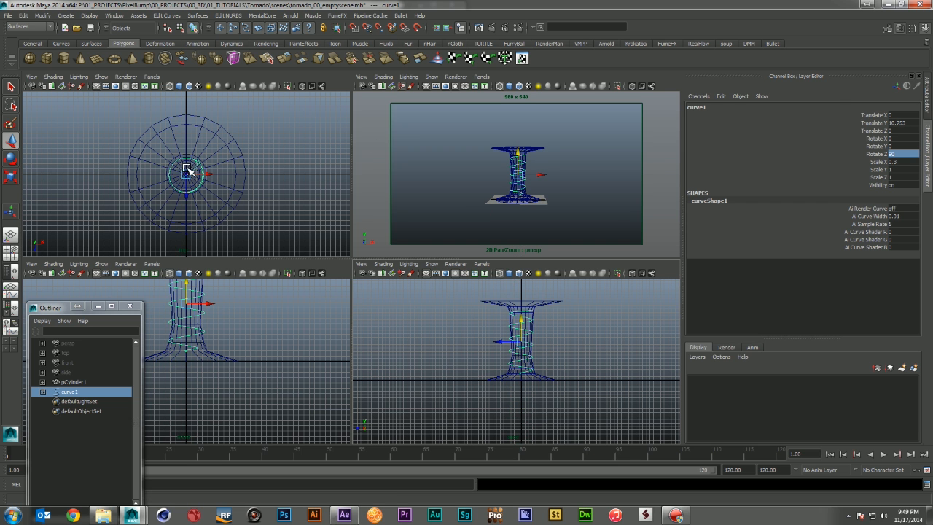
- Widen the spiral to about 1.653 in Scale Y and Z and lengthen it to about 0.388 in Scale X
key("q")
key("r")
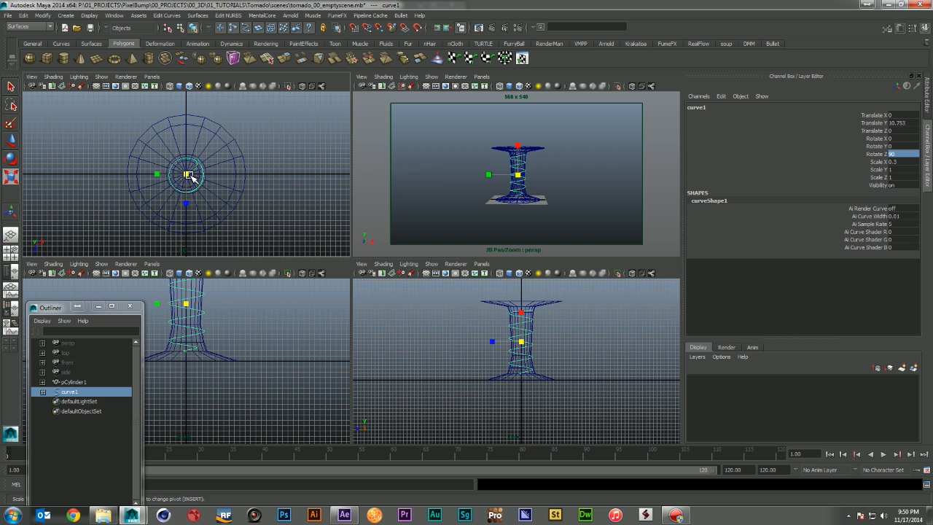
left_click_drag(192, 179, 224, 189)
left_click_drag(521, 315, 522, 321)
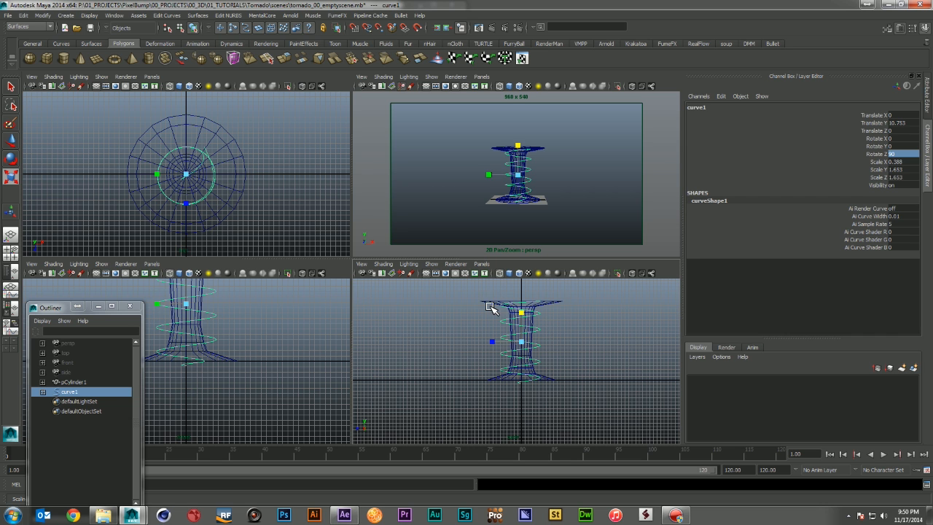
- Select the spiral's topmost control points and enable soft selection with a falloff radius of 20
key("F8")
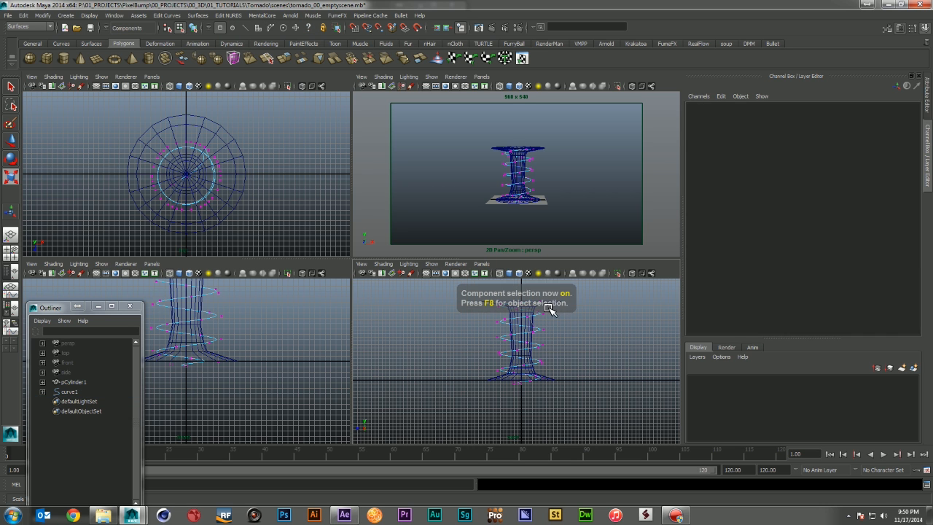
left_click_drag(493, 310, 555, 290)
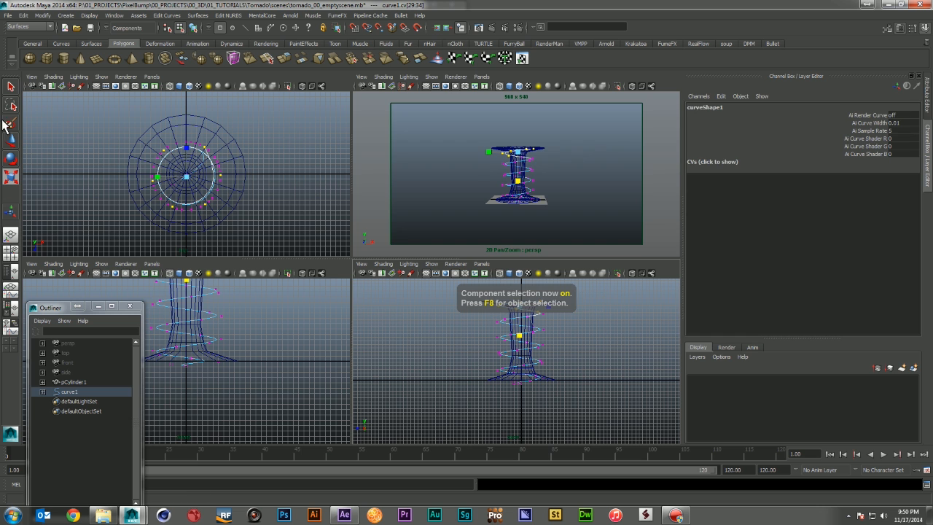
double_click(10, 88)
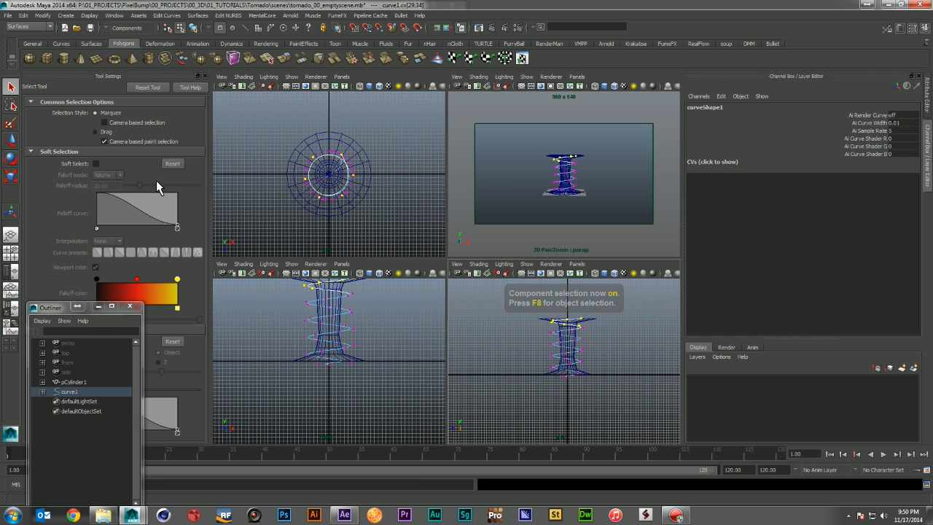
left_click(96, 164)
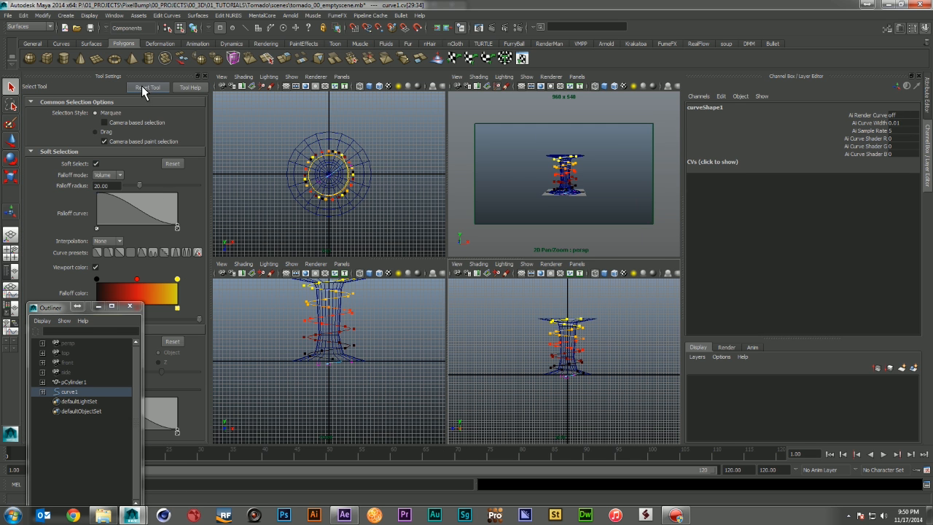
left_click(198, 76)
- Scale the soft-selected upper control points outward to widen the spiral's top, and select its middle control points
scroll(511, 335, "up", 5)
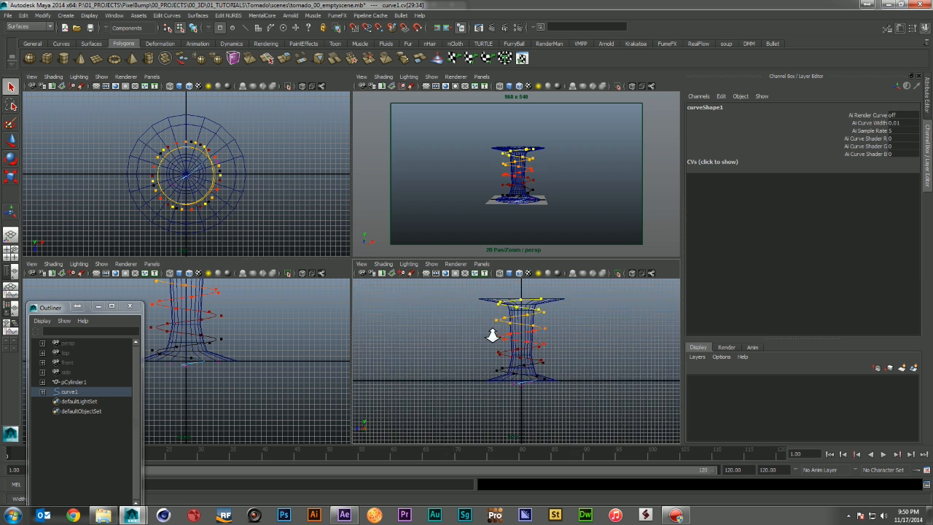
middle_click_drag(527, 336, 526, 355, "alt")
key("t")
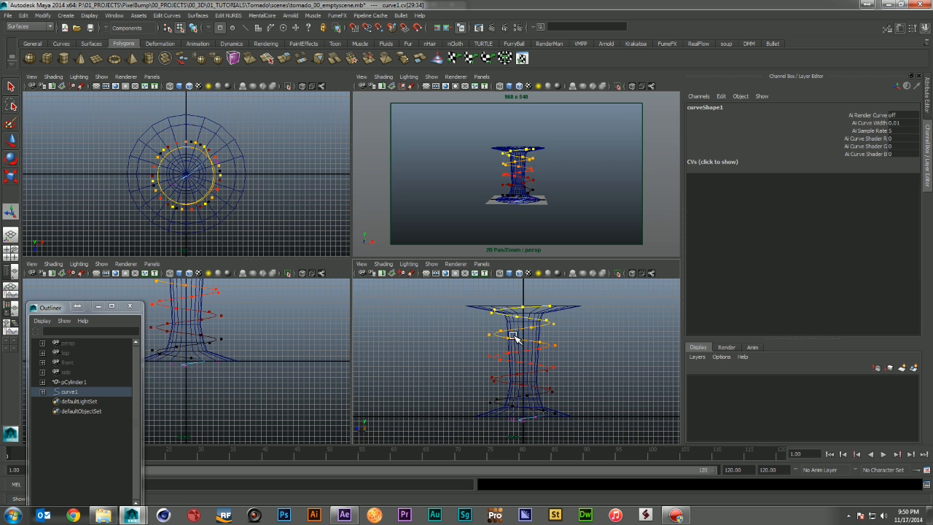
key("r")
left_click_drag(521, 317, 449, 397)
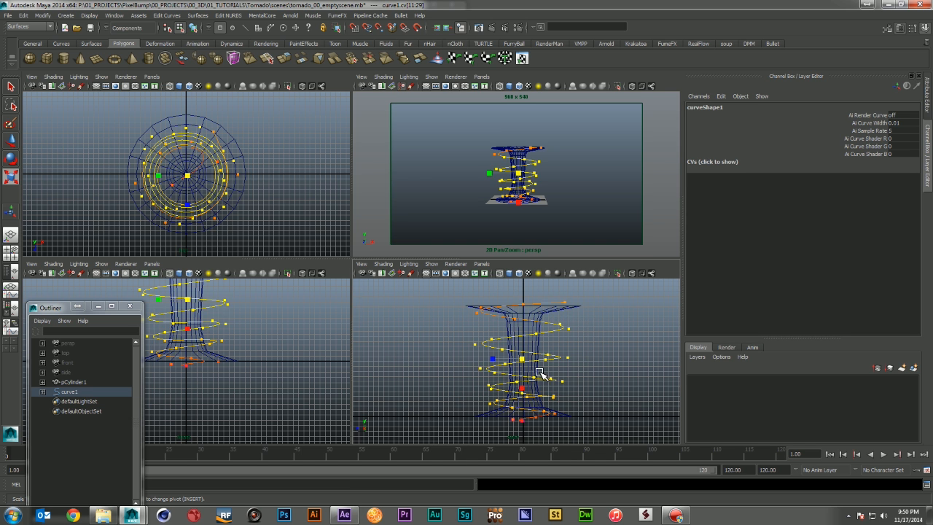
- Undo the last scaling of the spiral's control points and set the soft selection falloff radius to 10
key("ctrl+z")
key("ctrl+z")
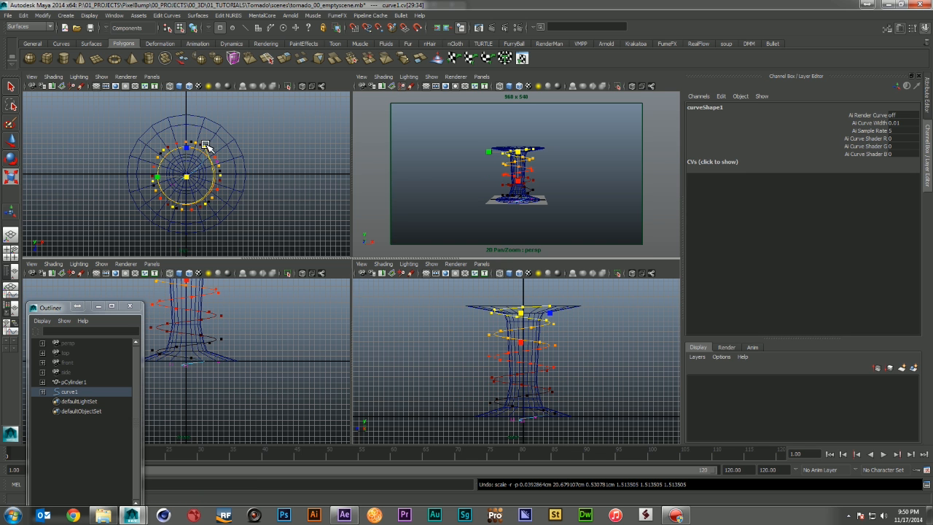
double_click(11, 85)
left_click_drag(117, 188, 63, 189)
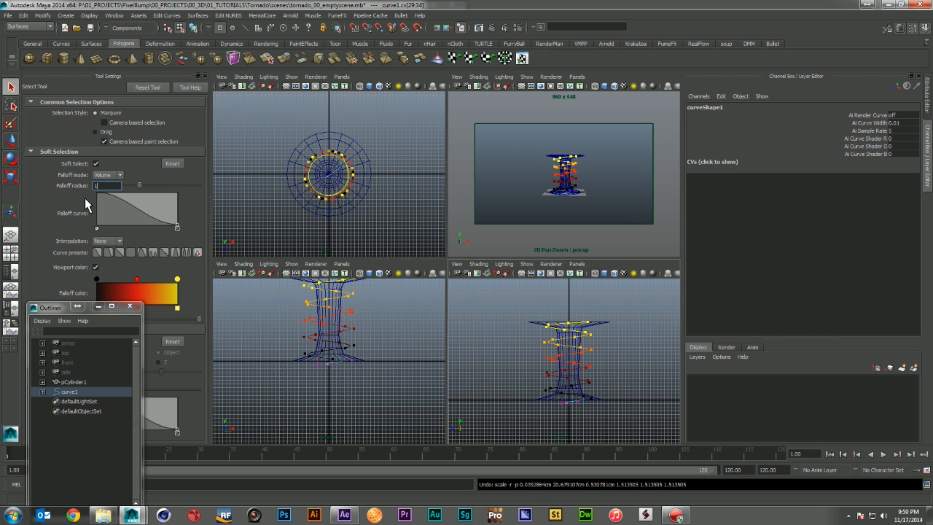
type("10")
key("Return")
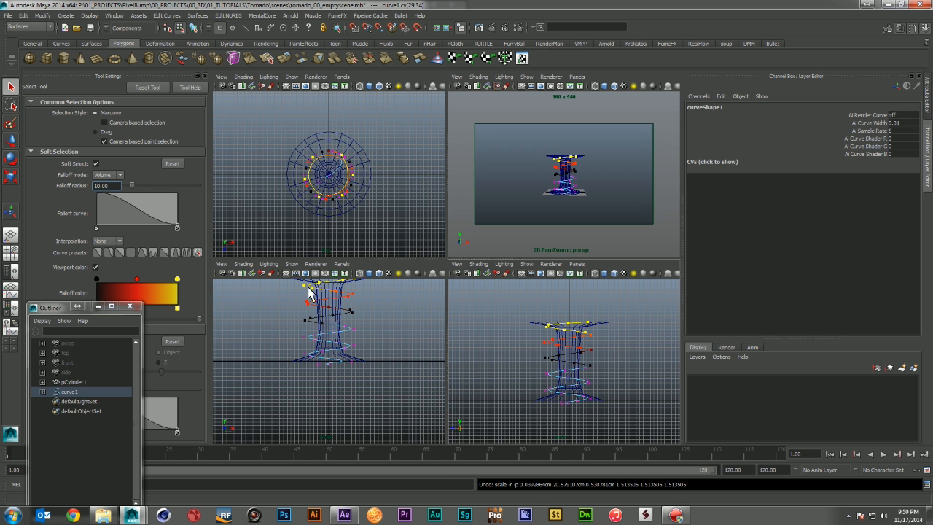
left_click(198, 76)
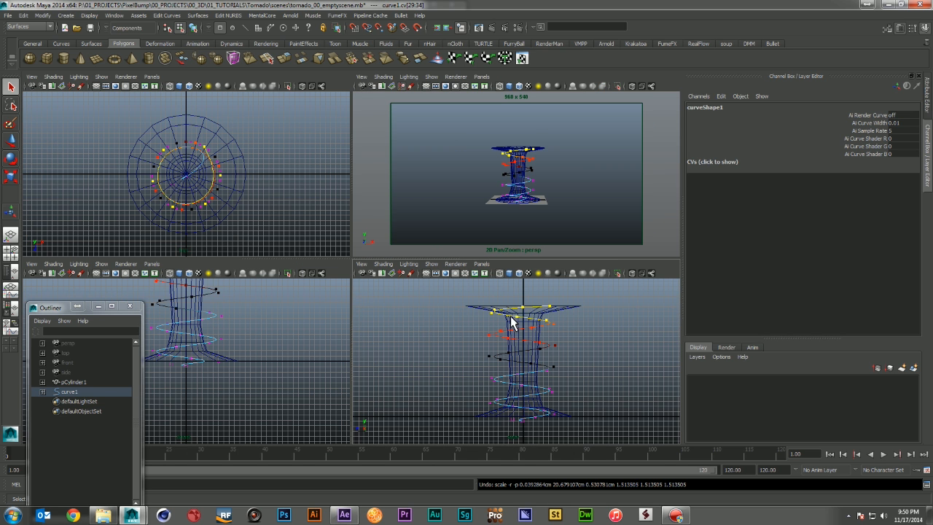
- Scale the spiral's lower control points inward and its topmost control points outward toward the funnel's upper rim
key("r")
left_click_drag(517, 316, 479, 393)
left_click_drag(522, 359, 506, 362)
left_click_drag(591, 307, 466, 333)
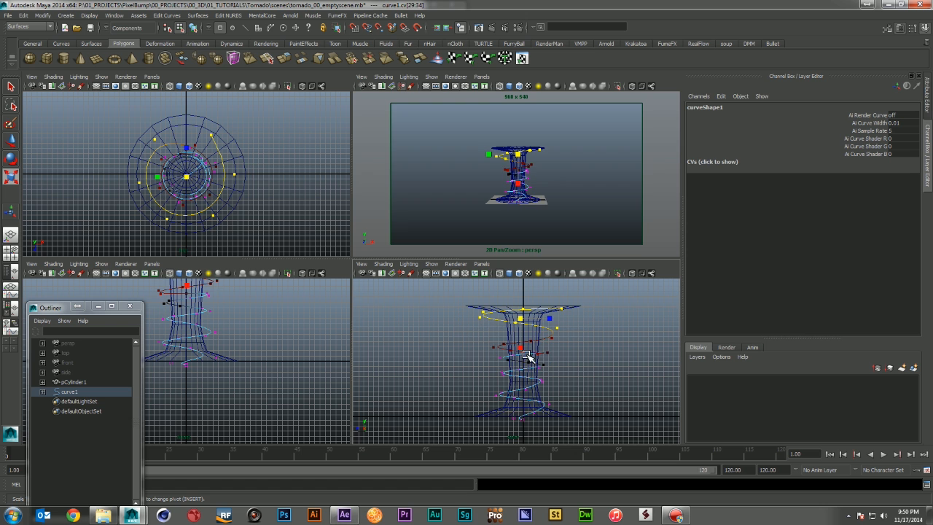
left_click_drag(522, 349, 541, 327)
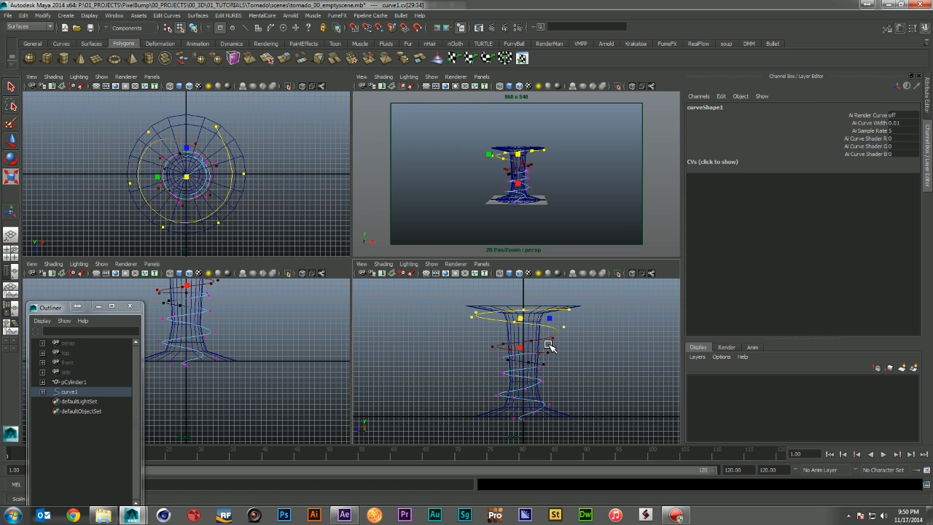
- Scale the spiral's middle control points inward so the coils hug the funnel's narrow neck
key("w")
left_click_drag(497, 348, 483, 370)
key("r")
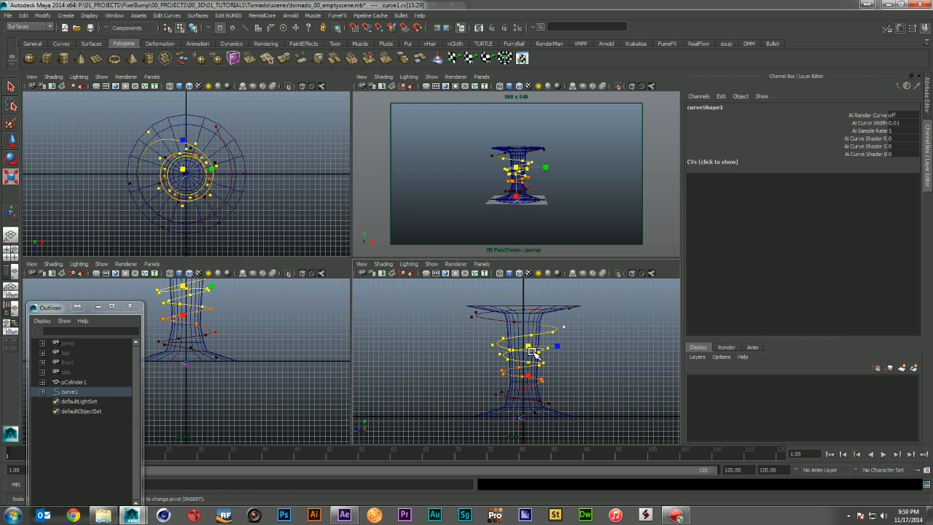
left_click_drag(530, 349, 518, 350)
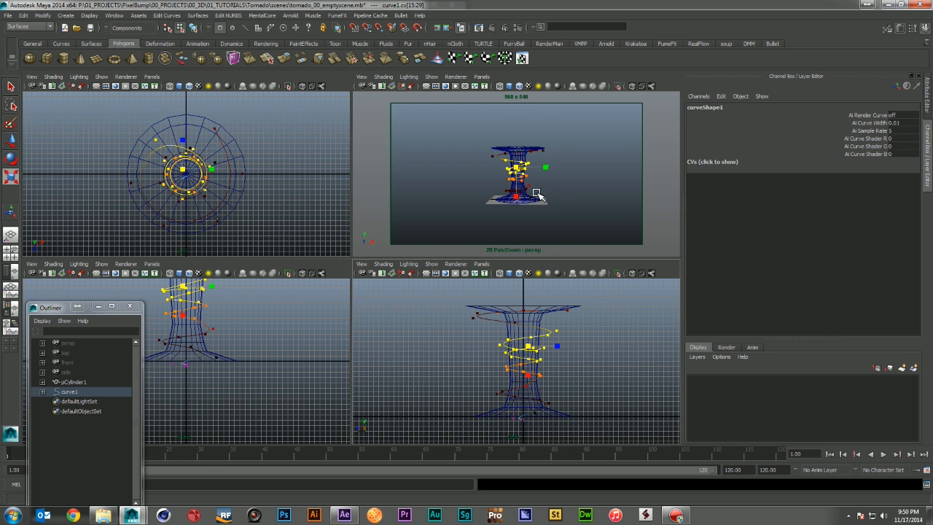
left_click_drag(526, 375, 527, 390)
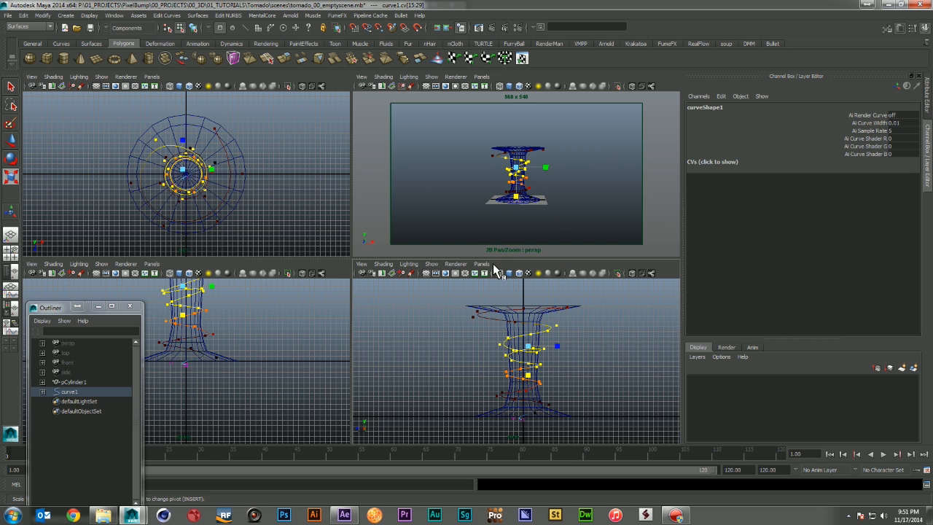
- Flatten the spiral's bottom control points vertically toward the flared base and reposition a few control points around the neck
left_click_drag(575, 395, 468, 442)
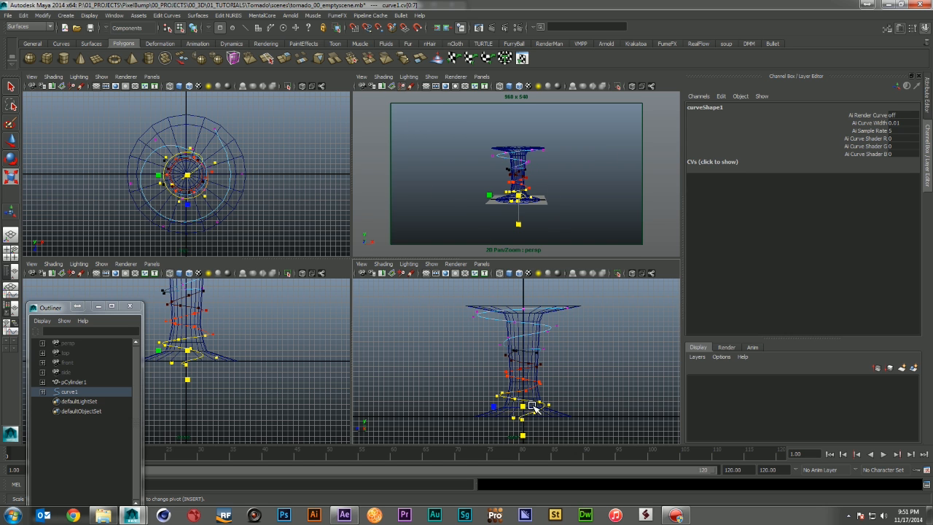
left_click_drag(526, 435, 524, 391)
key("w")
left_click_drag(556, 362, 533, 366)
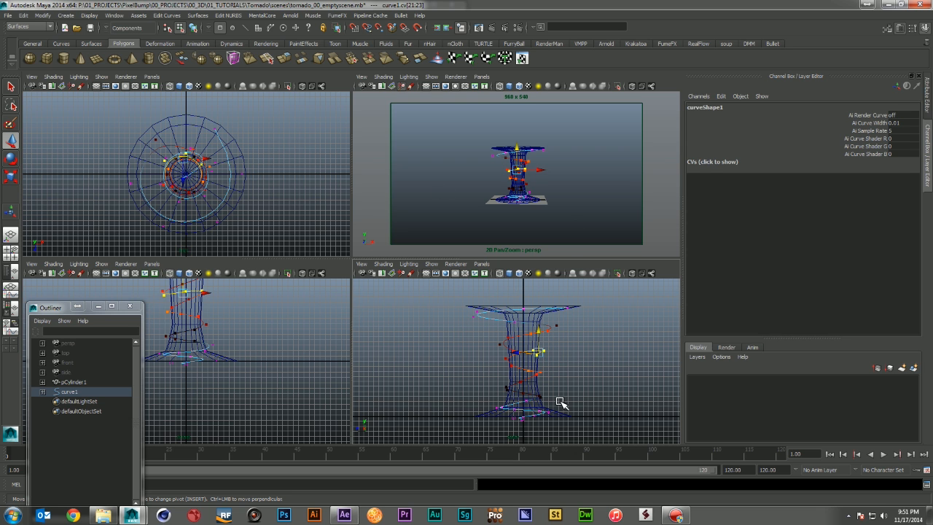
- Turn off soft selection and move the spiral's bottom end point outward to the edge of the cylinder's base
left_click(522, 431)
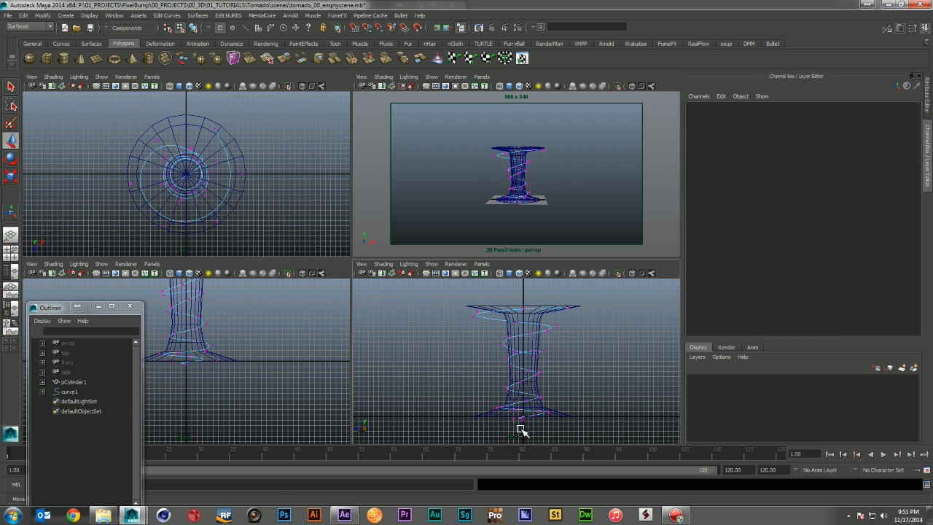
left_click(525, 422)
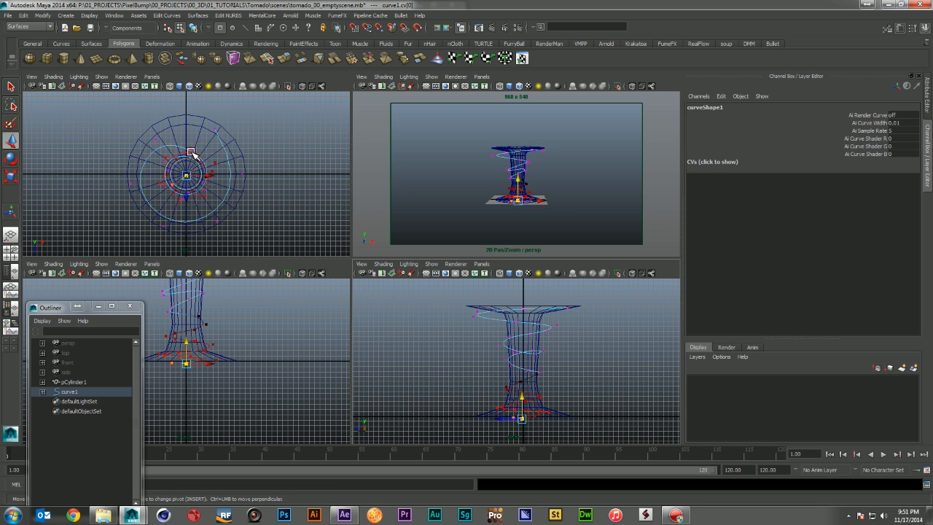
left_click_drag(187, 177, 213, 152)
key("ctrl+z")
double_click(11, 86)
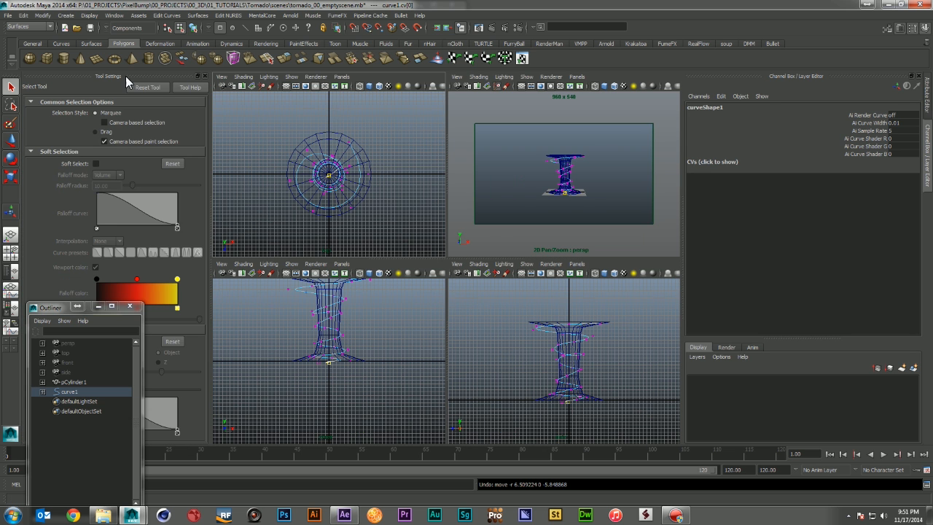
left_click(204, 76)
key("w")
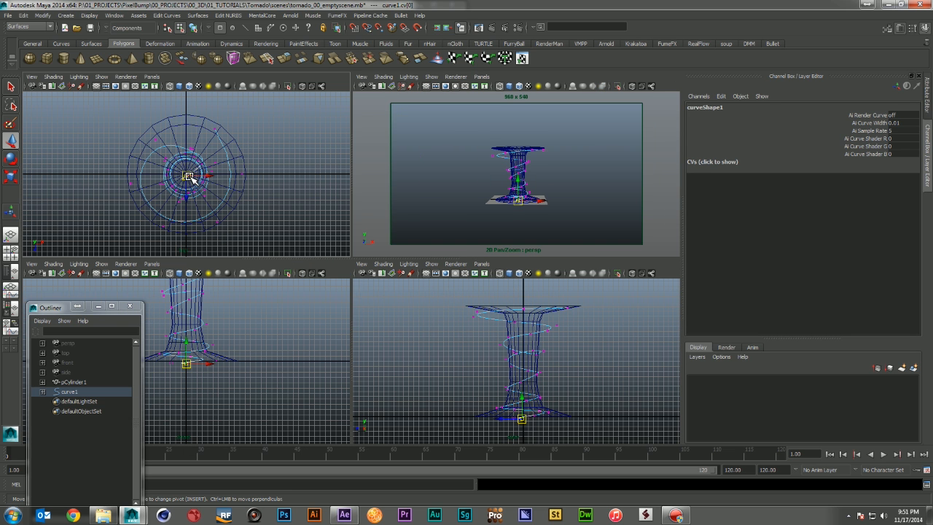
left_click_drag(189, 177, 234, 205)
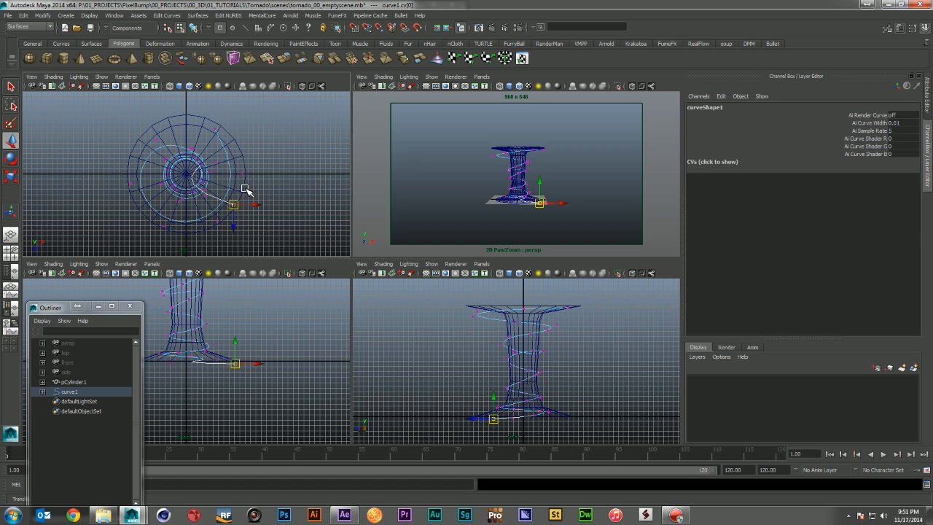
- Move the next three control points above the spiral's bottom end outward so the lowest coil follows the base rim
left_click(515, 417)
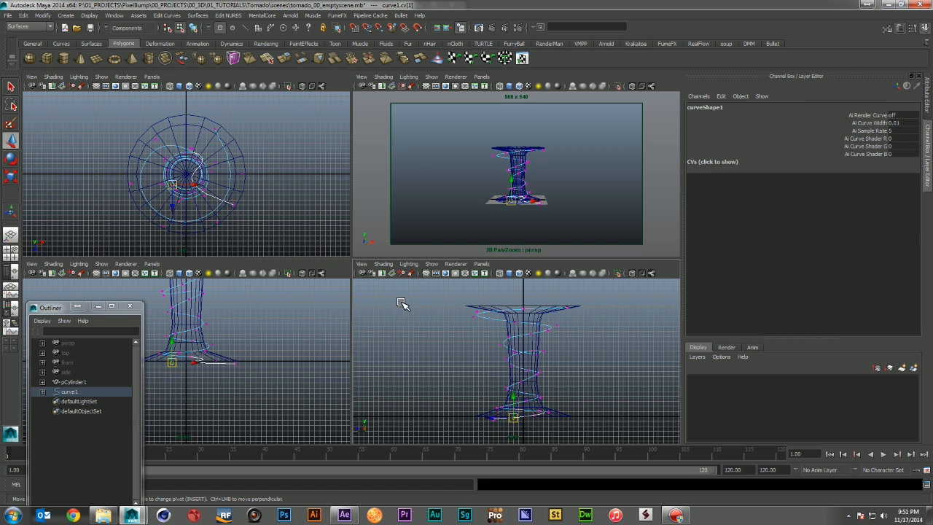
left_click_drag(175, 186, 250, 165)
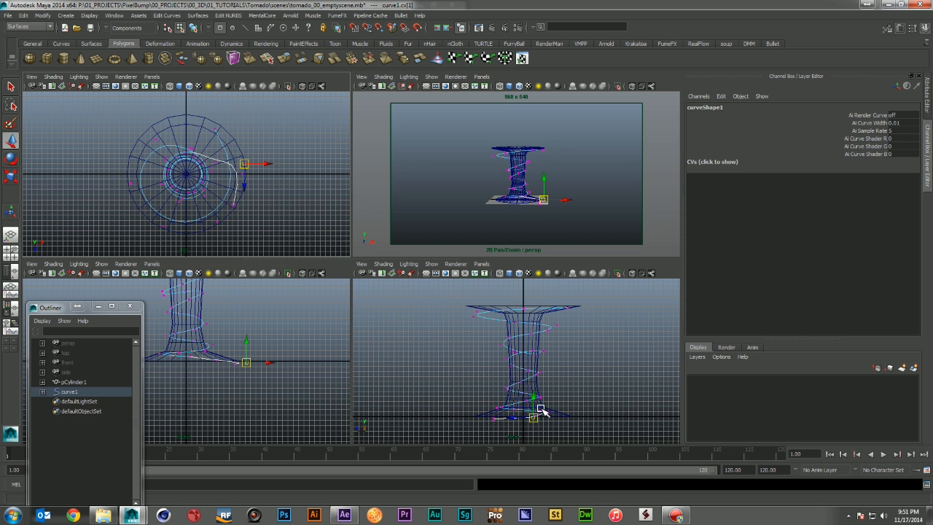
left_click(553, 416)
left_click(552, 409)
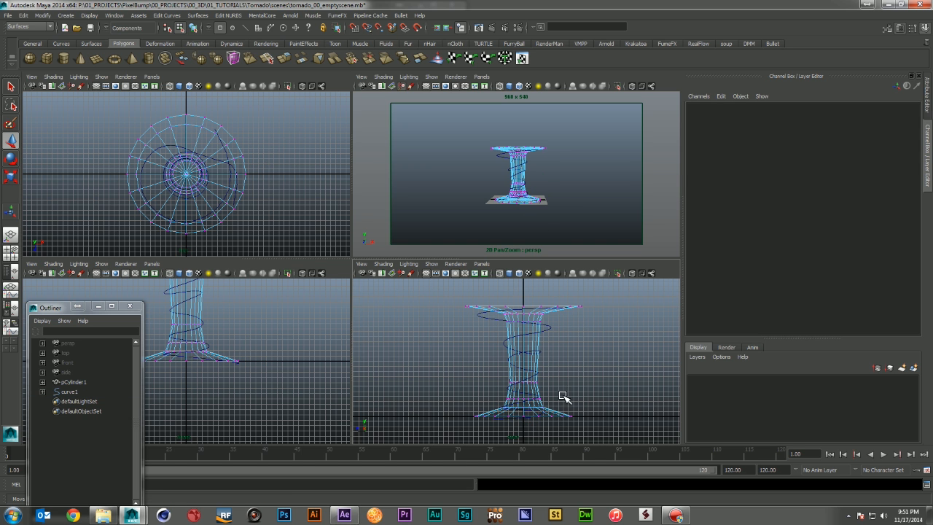
left_click(61, 388)
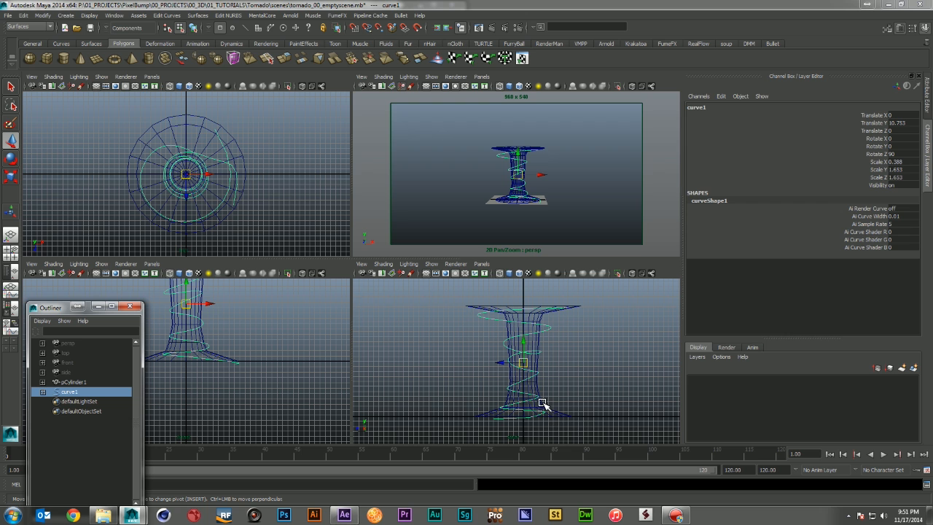
key("F8")
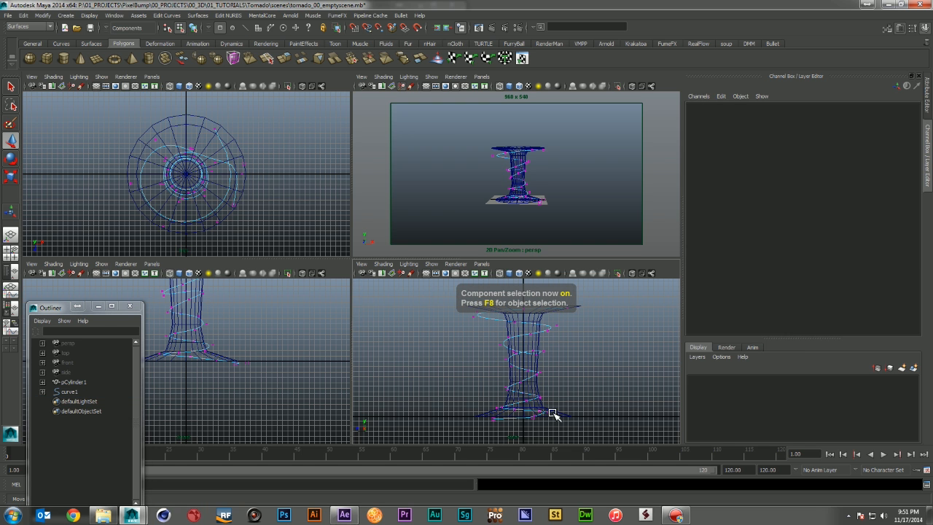
left_click(554, 414)
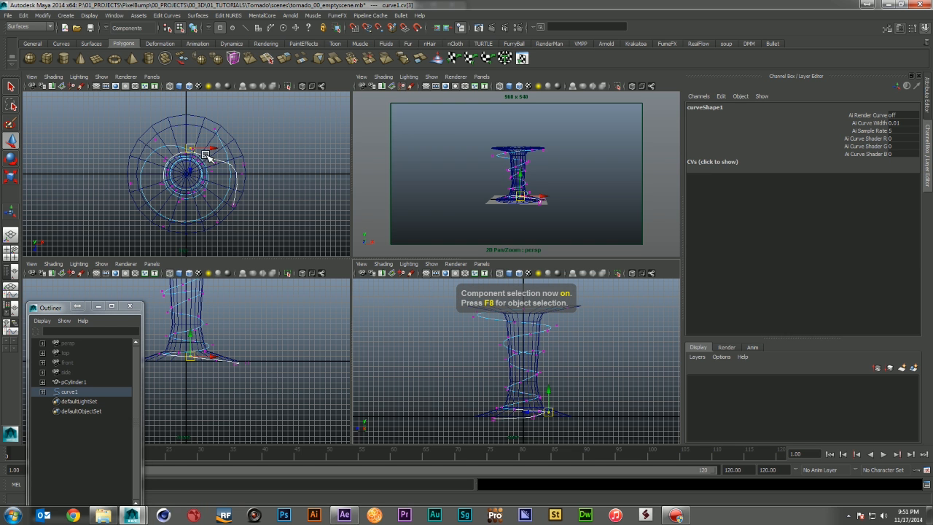
left_click_drag(195, 134, 196, 120)
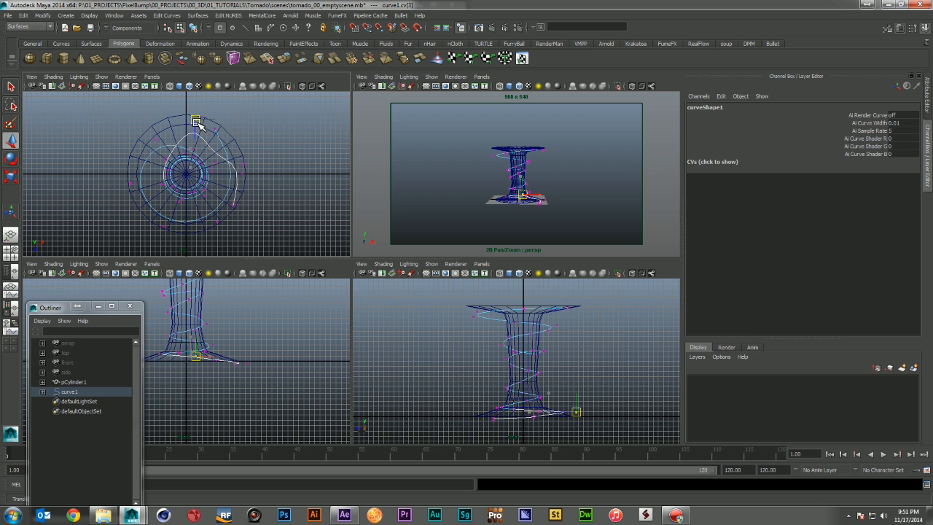
left_click(231, 135)
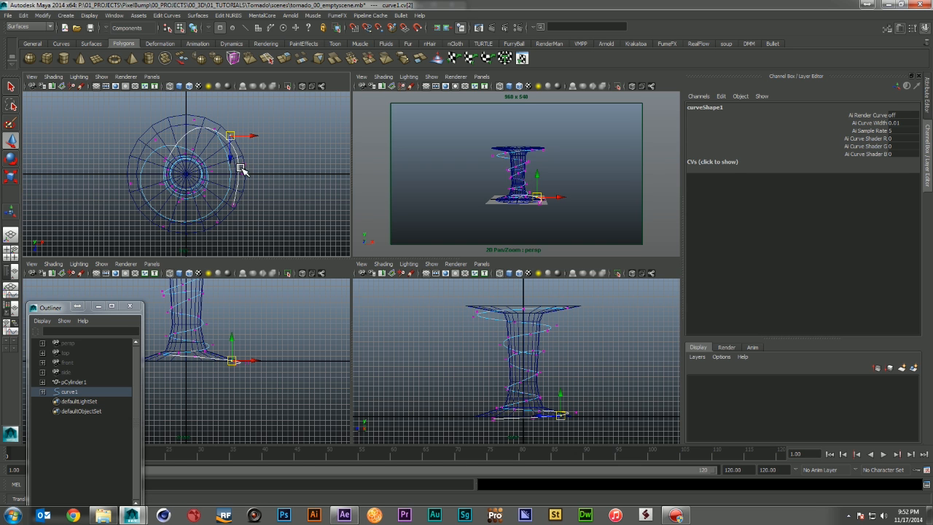
- Inspect the reshaped spiral around the funnel in perspective and return the spiral to object selection mode
left_click(565, 180)
left_click_drag(507, 198, 475, 202, "alt")
left_click(10, 87)
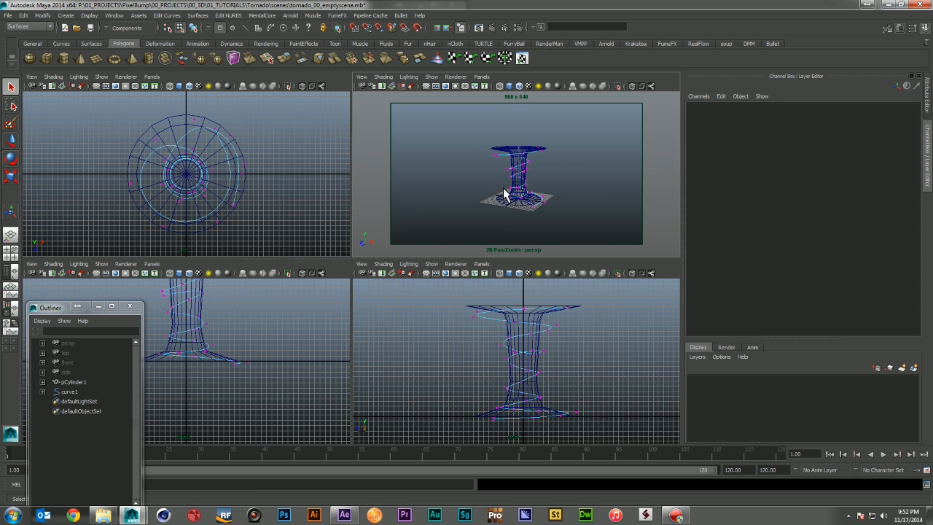
right_click_drag(505, 194, 516, 217, "alt")
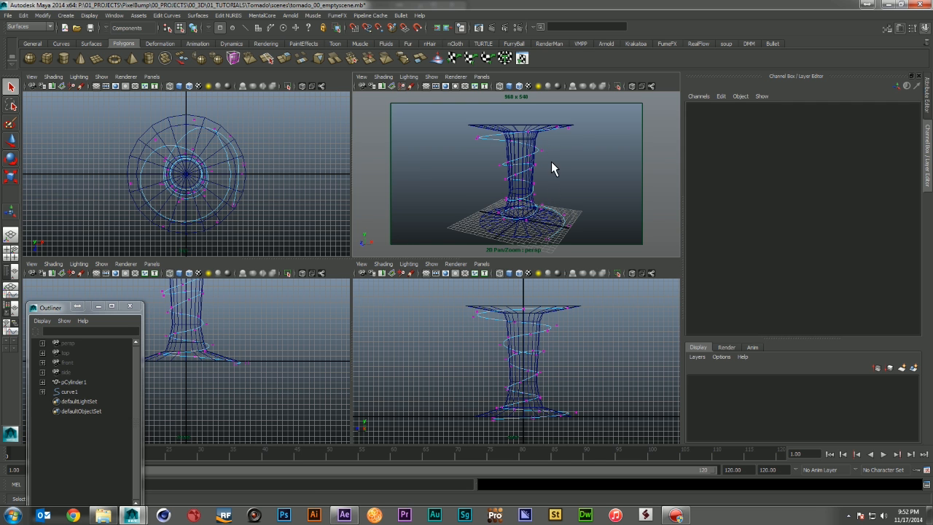
left_click_drag(542, 213, 475, 209, "alt")
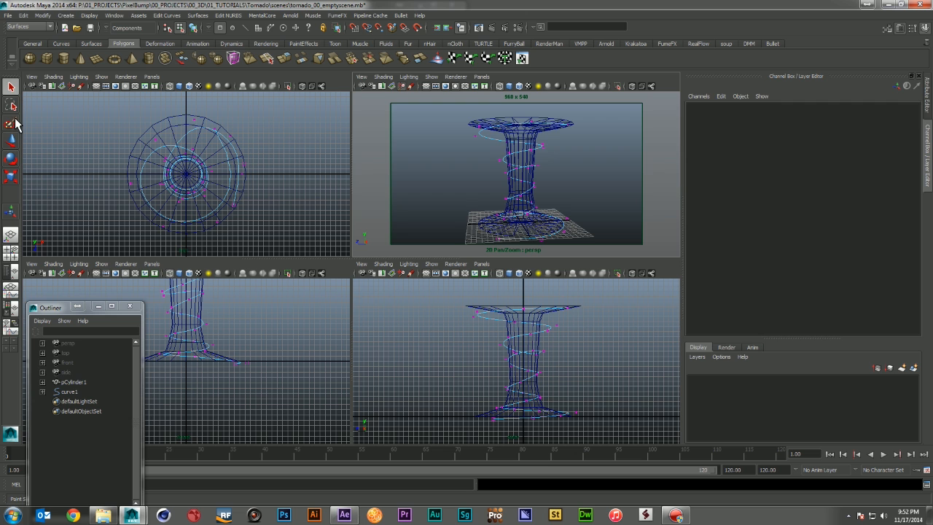
left_click(11, 106)
left_click(11, 87)
key("F8")
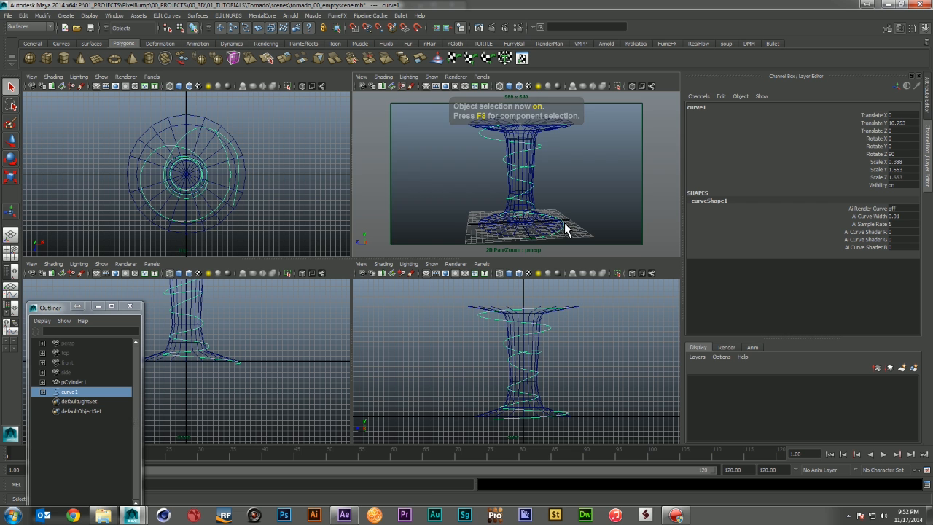
- Duplicate the spiral curve and set the copy's Rotate X to 180
key("ctrl+d")
key("e")
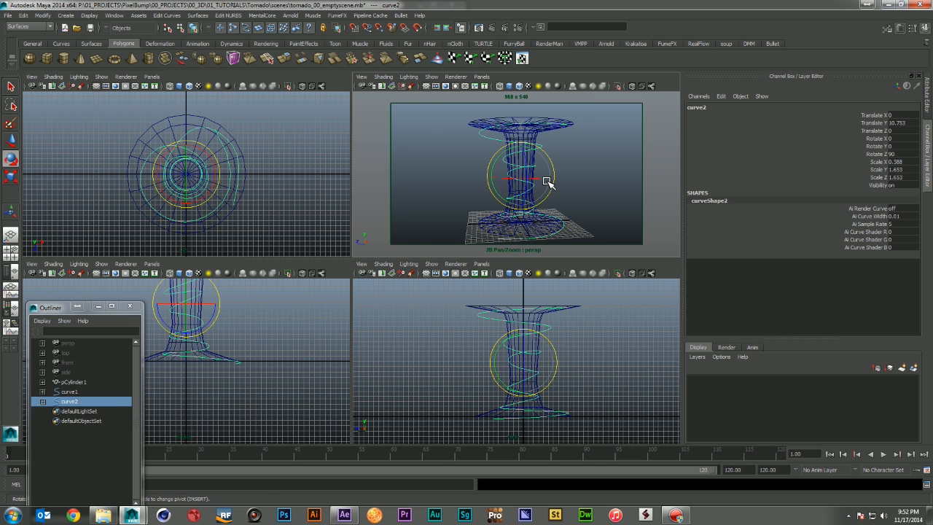
left_click_drag(547, 183, 481, 189)
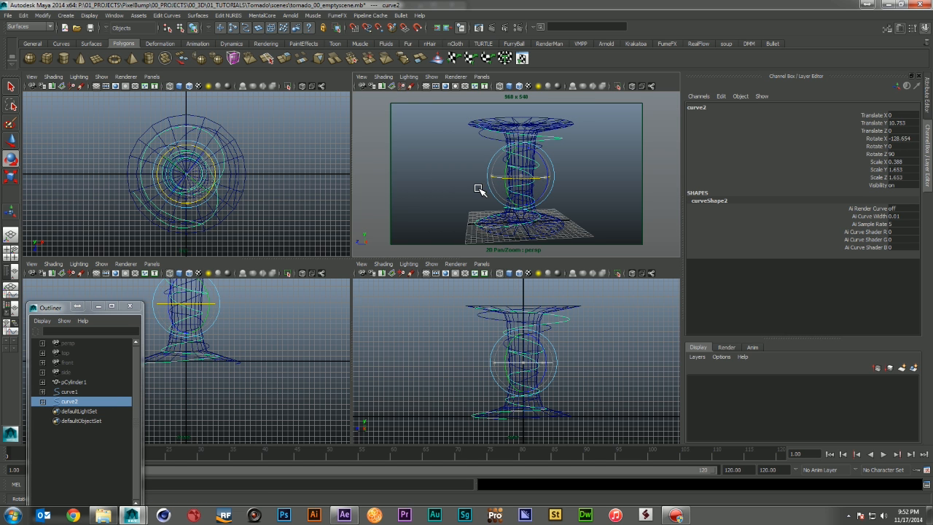
double_click(900, 138)
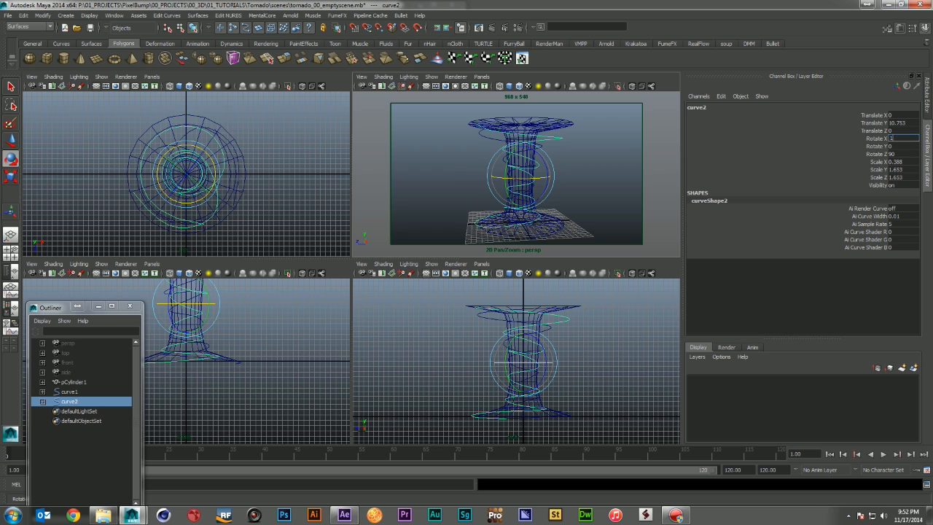
key("Return")
double_click(911, 140)
key("Return")
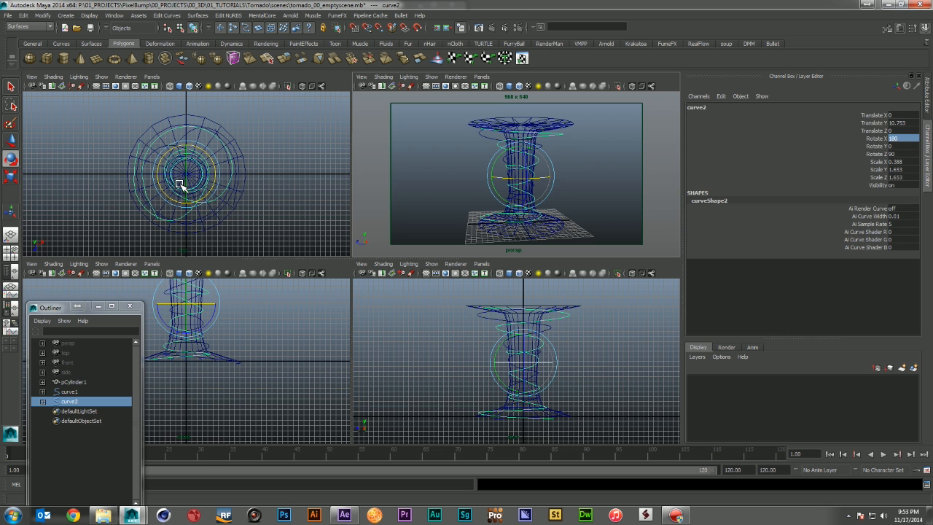
- Delete the construction history of both spiral curves and freeze their transformations
left_click(578, 178)
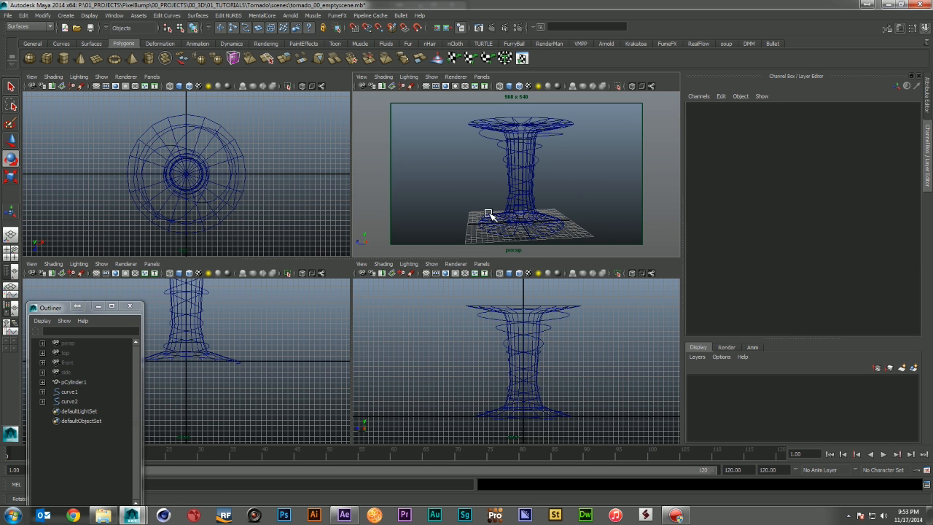
left_click(545, 156)
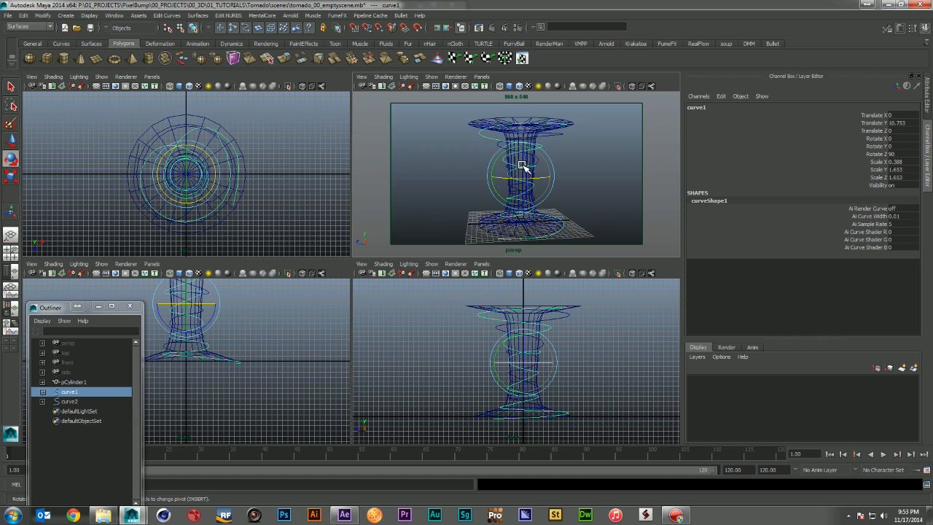
left_click(100, 401, "ctrl")
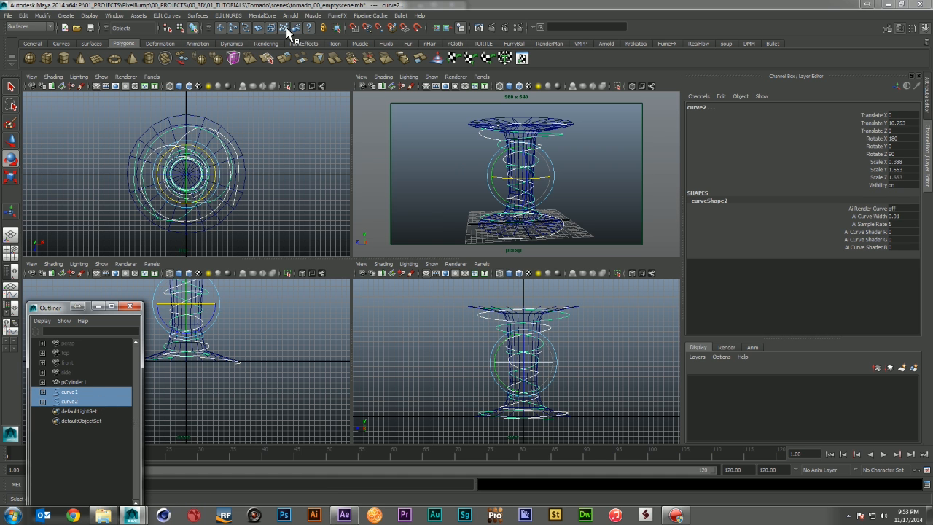
left_click(43, 15)
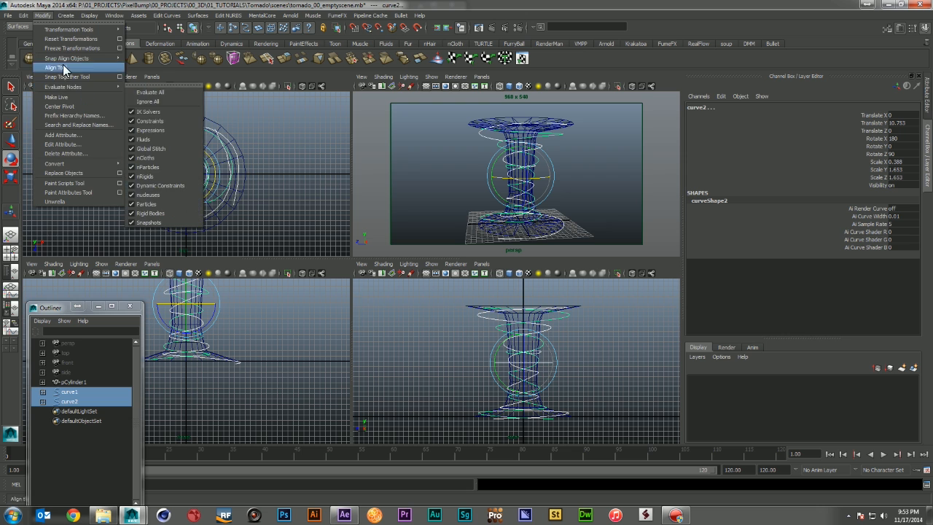
mouse_move(24, 16)
mouse_move(90, 115)
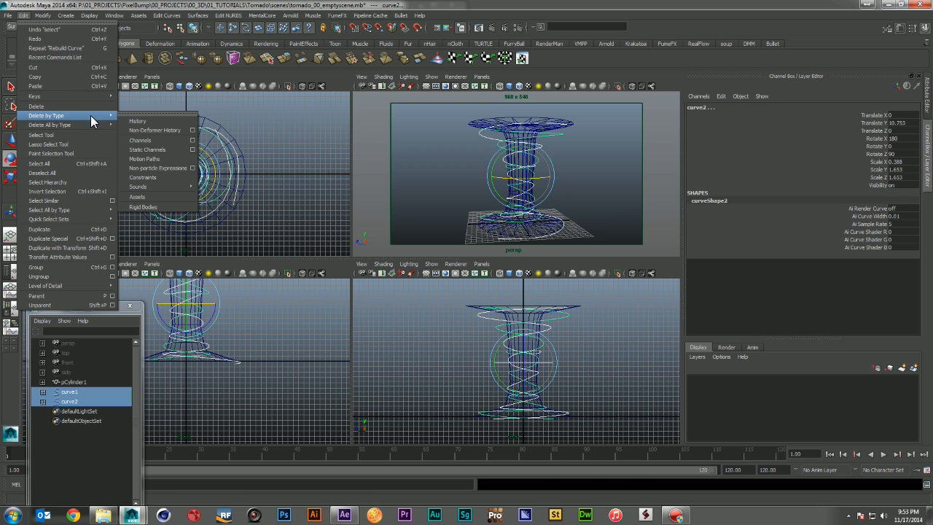
left_click(157, 121)
left_click(45, 16)
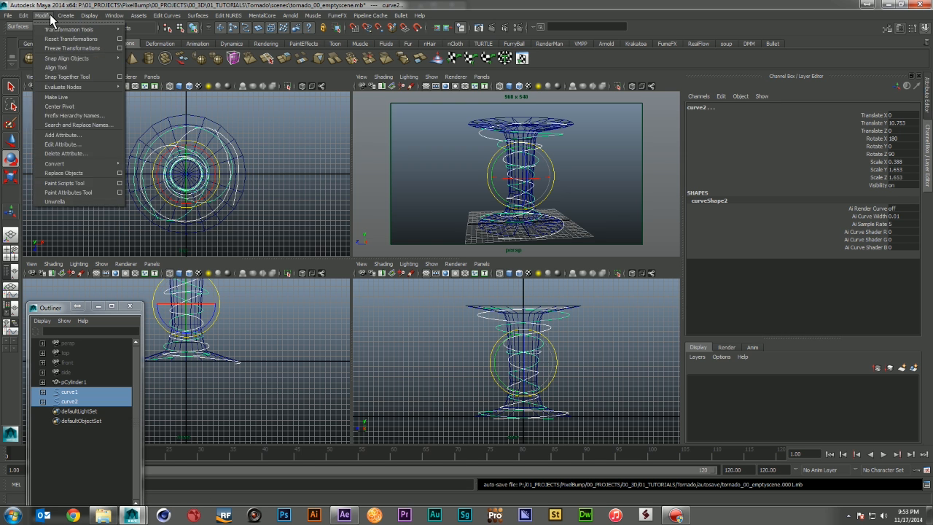
left_click(72, 48)
left_click(568, 171)
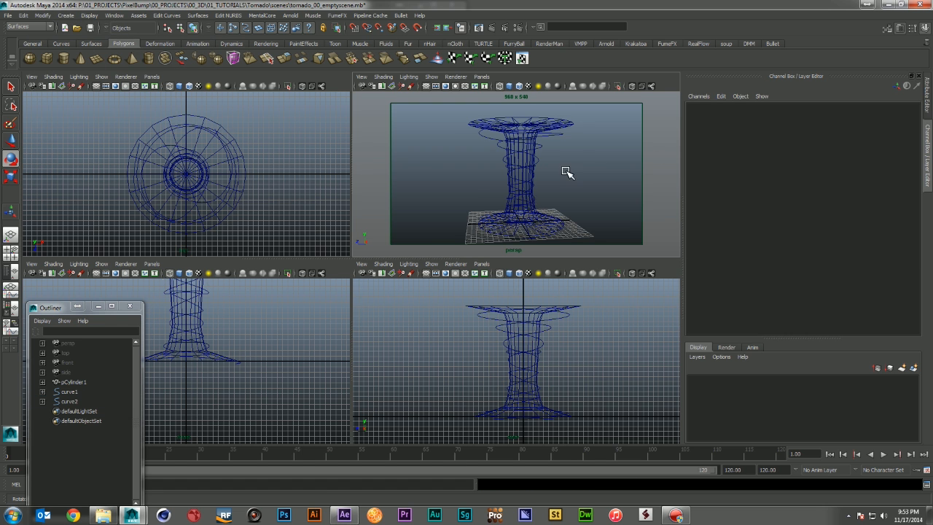
- With both spiral curves selected, open the Dynamics Create Curve Flow options and reset them to defaults
left_click(65, 400)
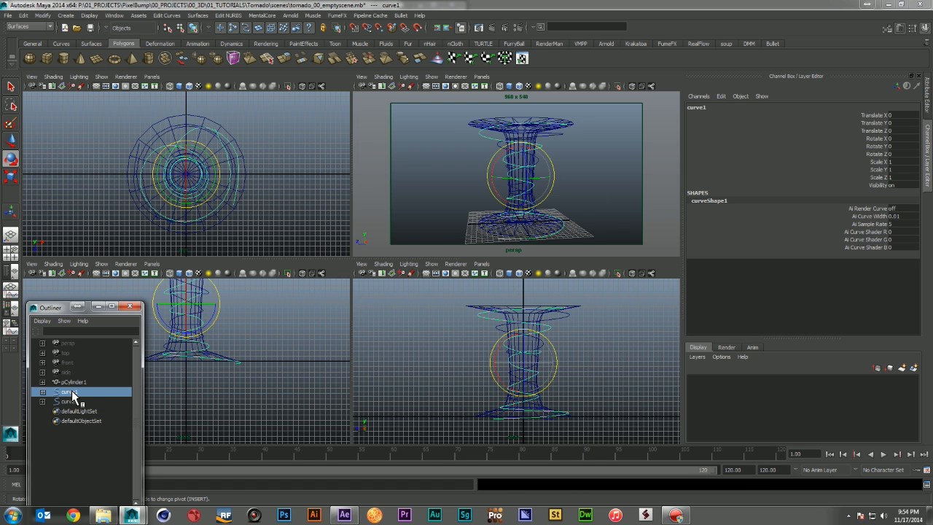
left_click(69, 391, "shift")
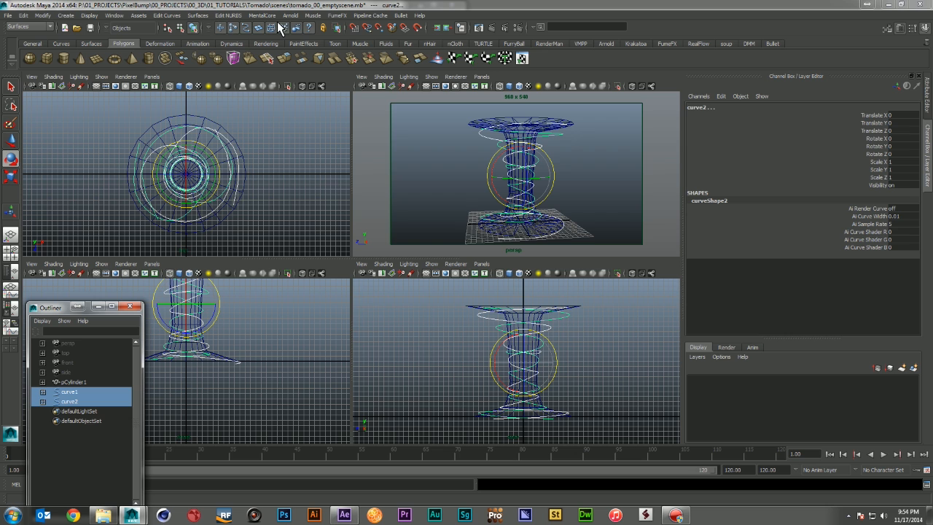
left_click(28, 27)
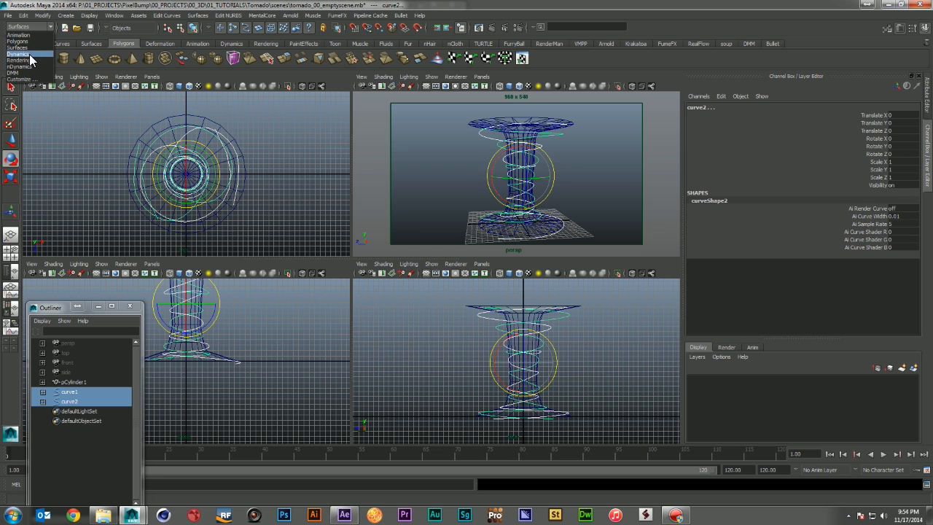
left_click(20, 53)
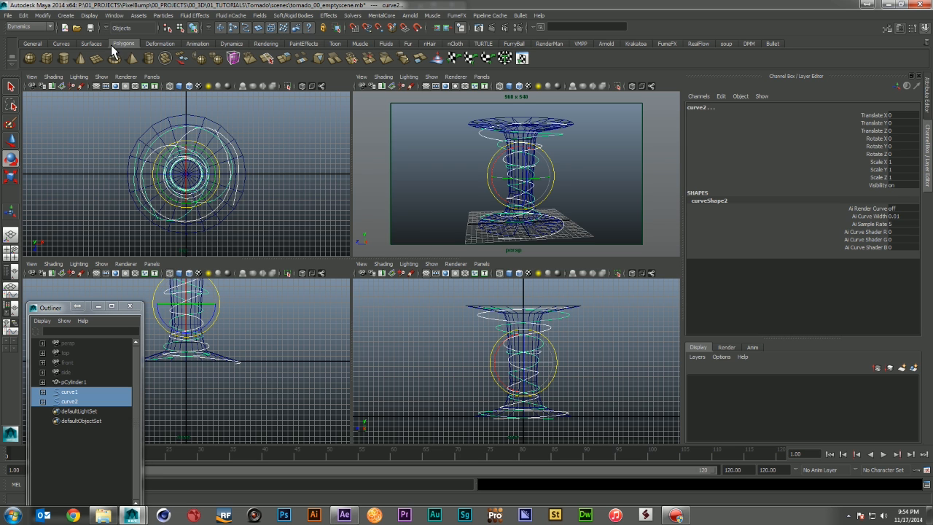
left_click(328, 16)
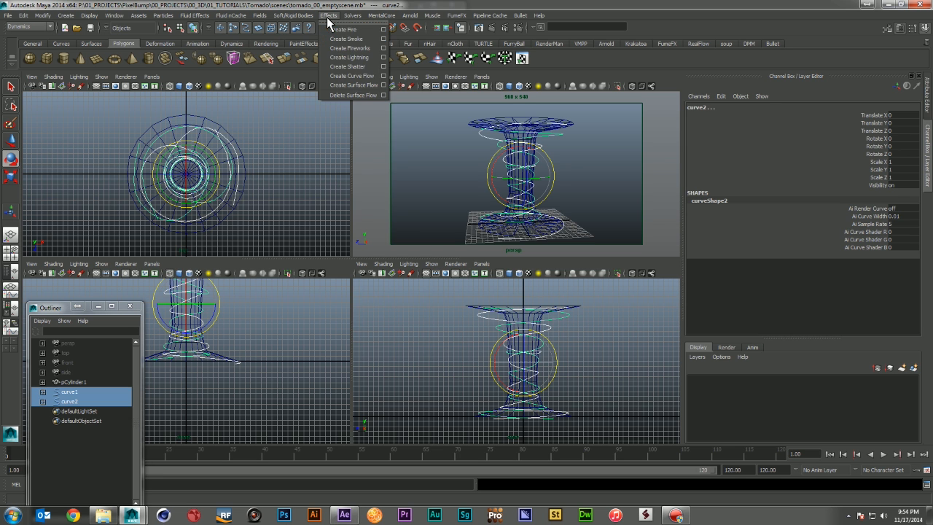
left_click(384, 77)
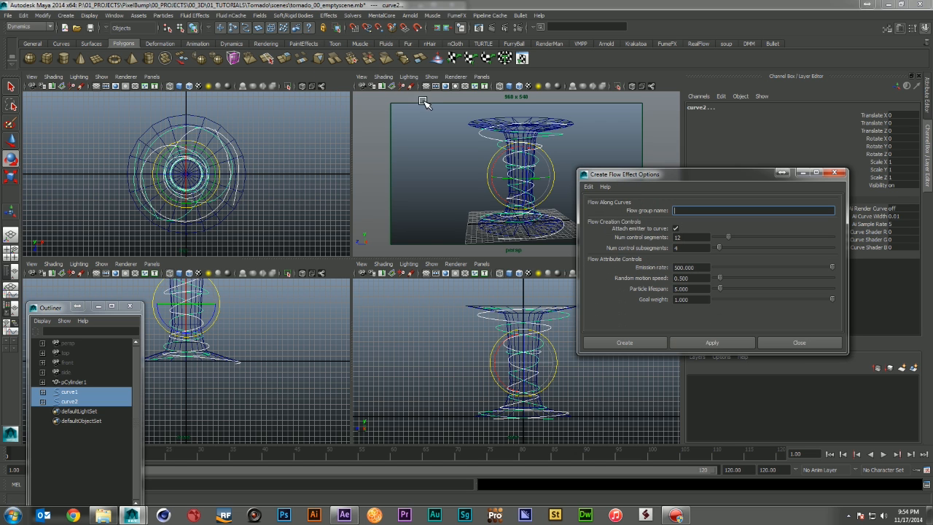
left_click(589, 188)
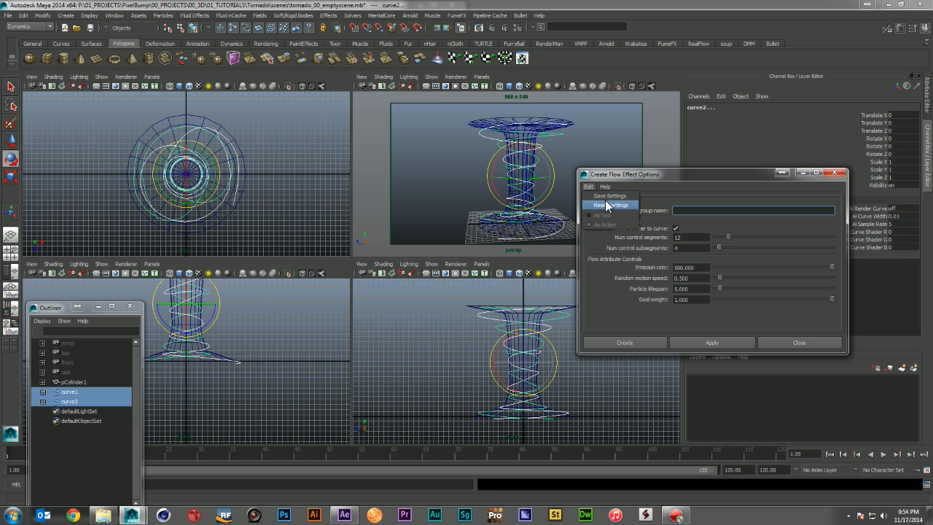
left_click(606, 205)
- Create curve flows on both spirals with 12 control segments, 4 subsegments and an emission rate of 500
left_click(689, 239)
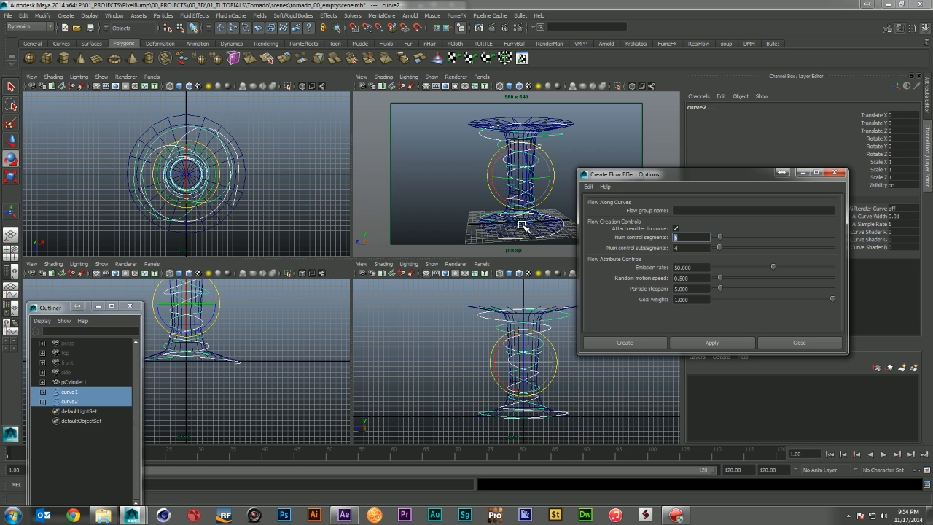
left_click(688, 248)
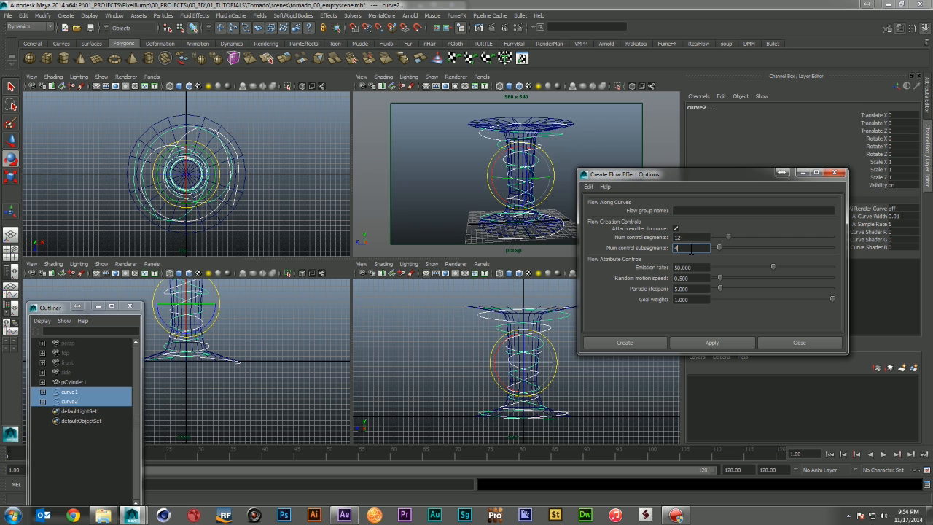
left_click(698, 268)
type("1")
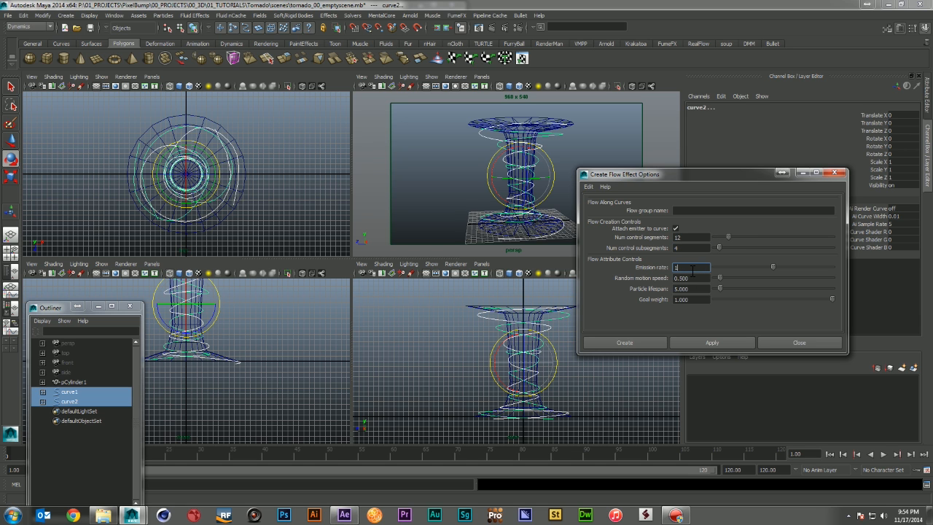
type("00")
left_click(702, 279)
key("Tab")
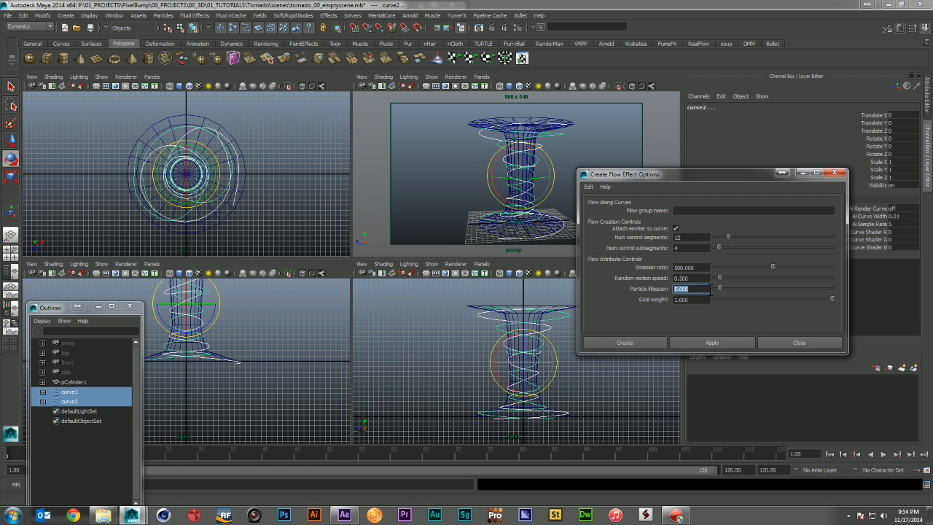
left_click(629, 343)
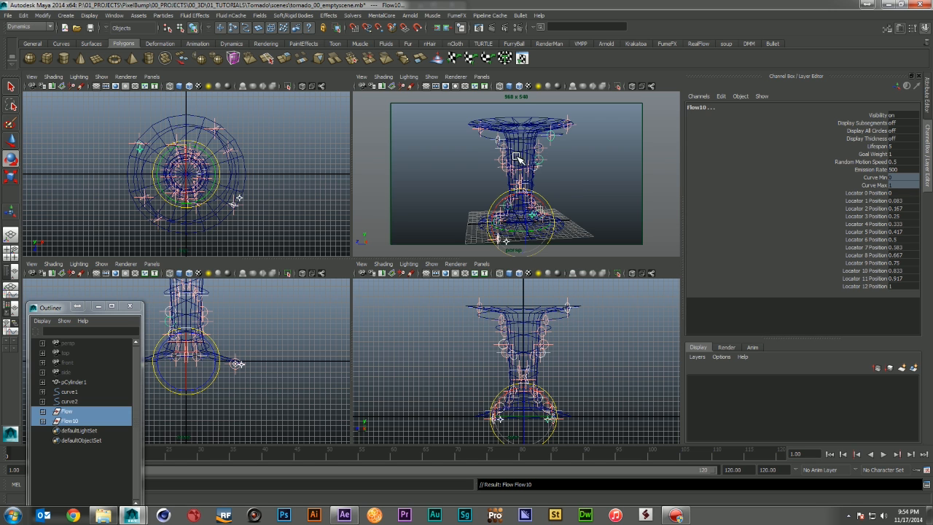
- Extend the playback range to frame 500 and play the particle flow along the spirals
left_click(609, 194)
left_click(880, 455)
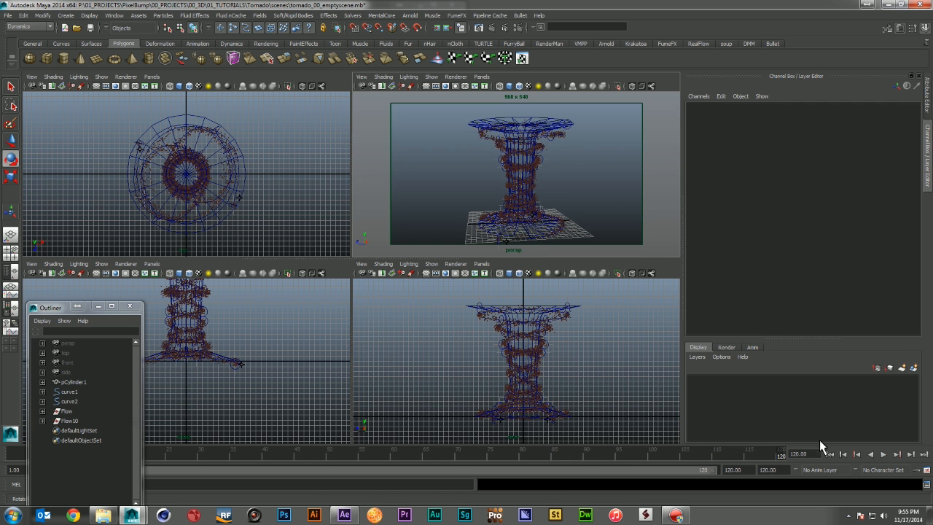
double_click(754, 470)
type("500")
key("Return")
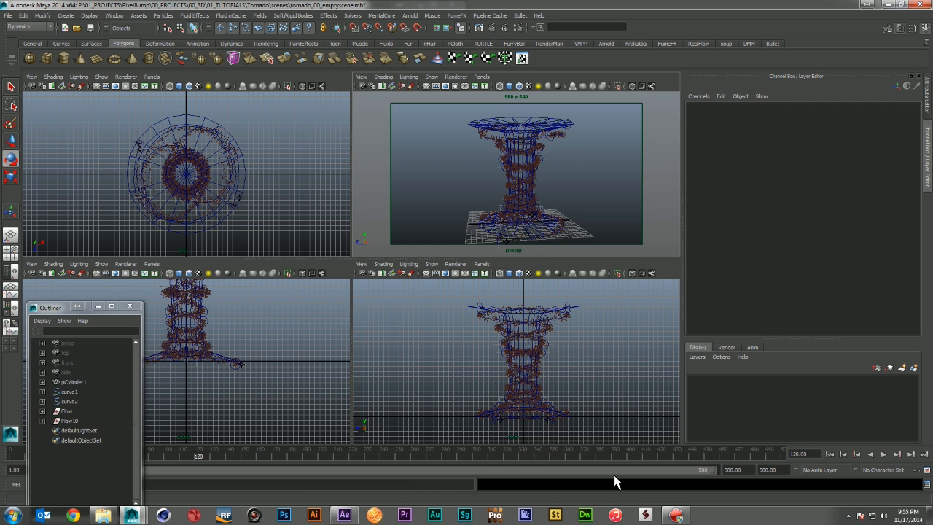
left_click(884, 453)
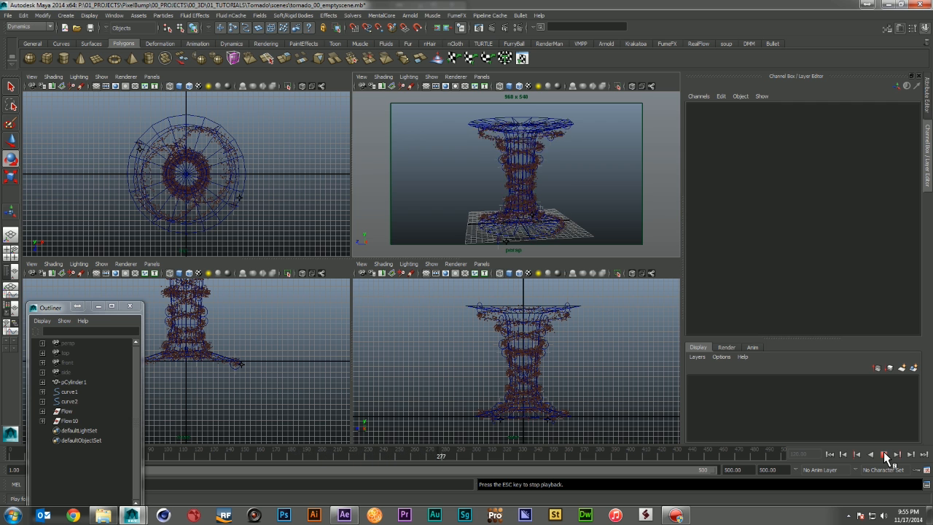
left_click(886, 456)
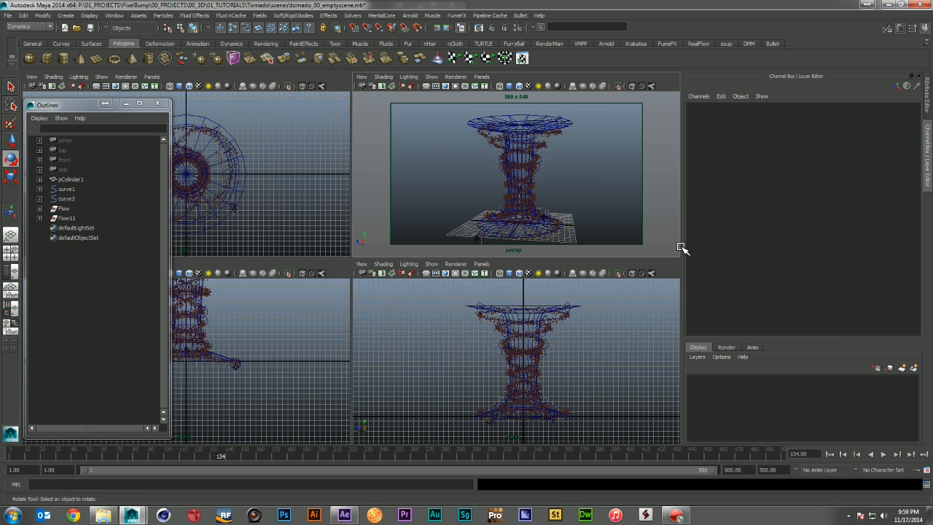
- Run the simulation from the first frame until particles fill the funnel and set that as the initial state for all dynamic objects
left_click(830, 454)
left_click(883, 454)
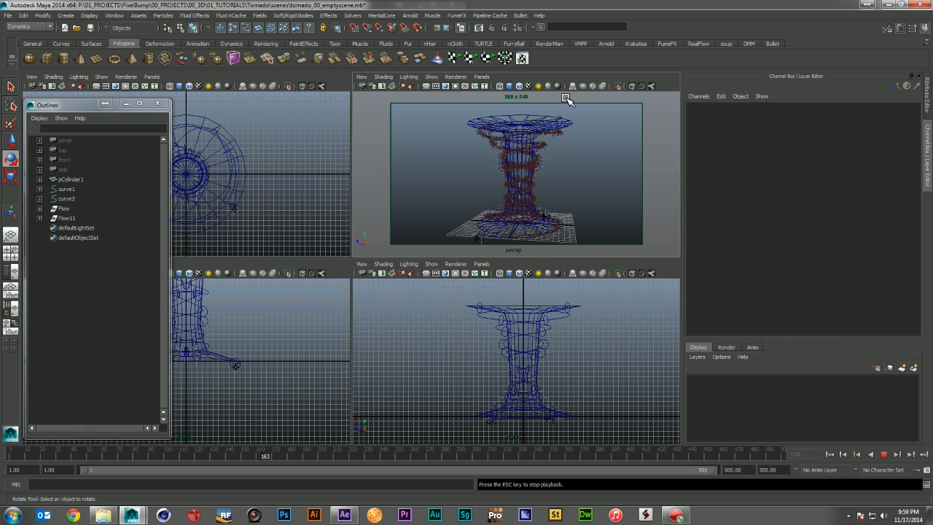
left_click(883, 454)
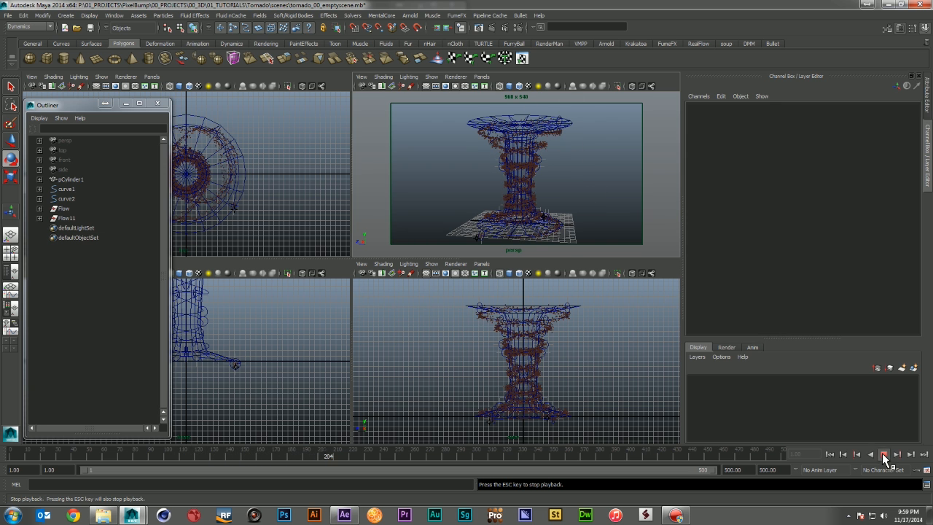
left_click(74, 210)
left_click(73, 218, "shift")
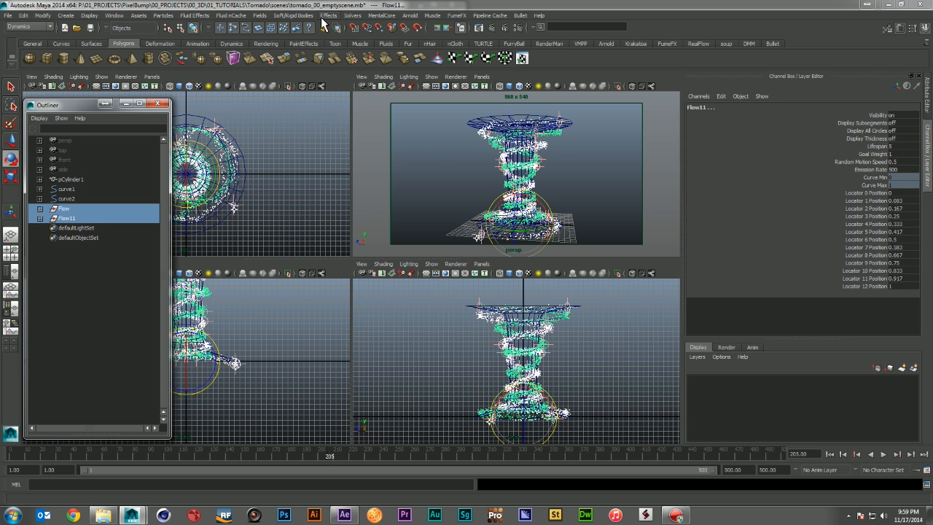
left_click(356, 15)
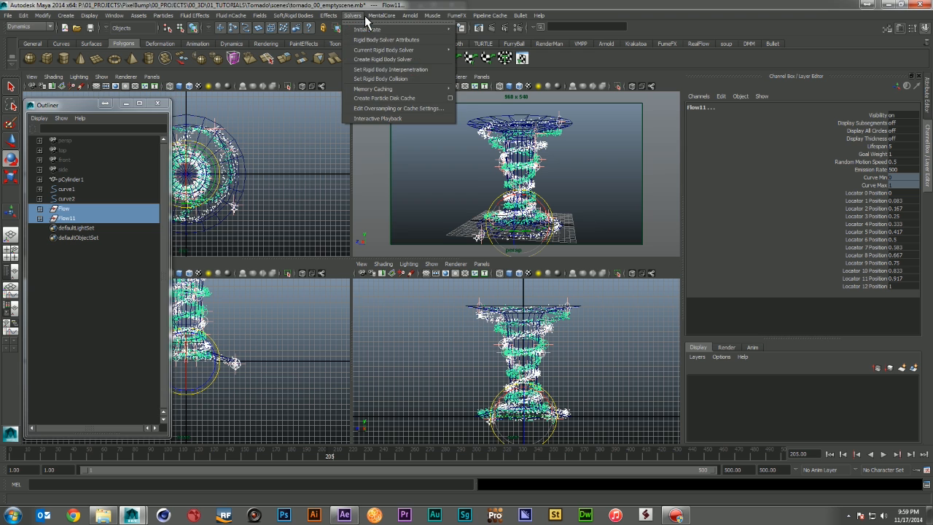
mouse_move(372, 30)
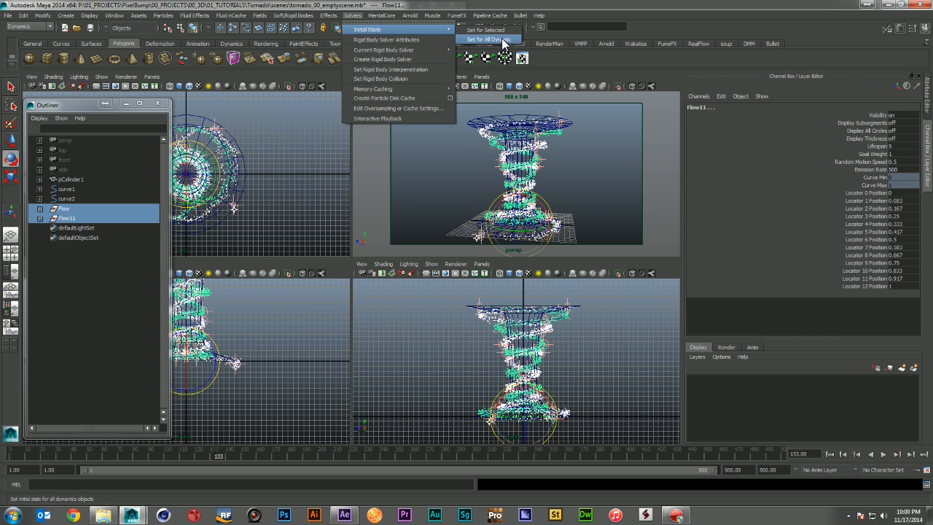
left_click(502, 41)
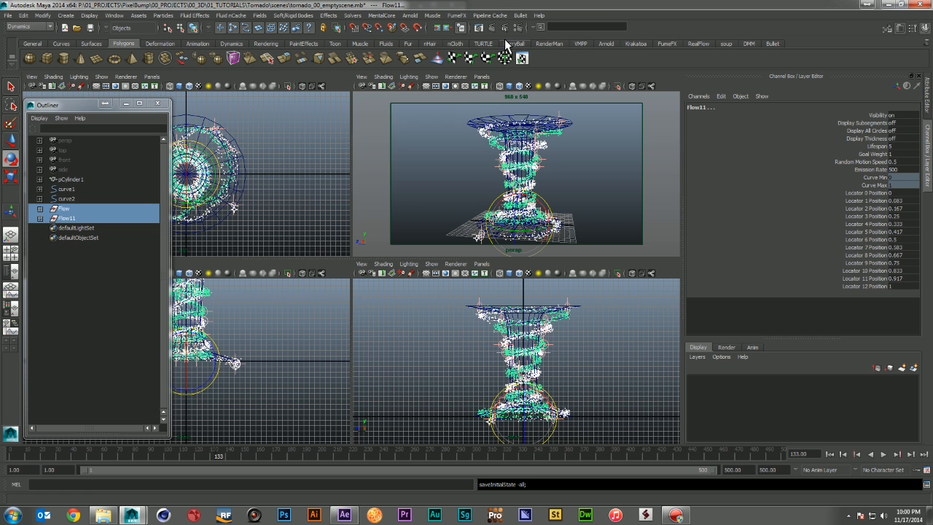
- Play the simulation from the first frame to check the particles' initial state, and return to frame 1
left_click(830, 454)
left_click(587, 158)
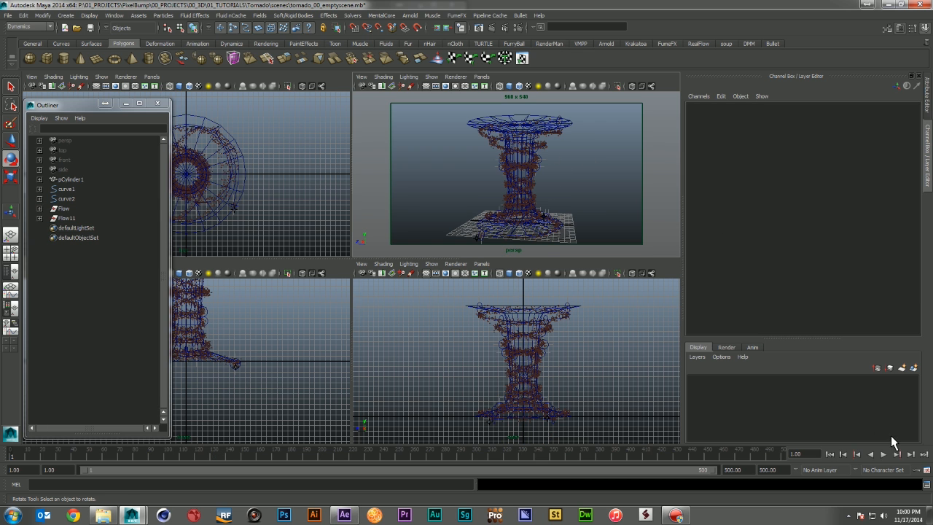
left_click(883, 454)
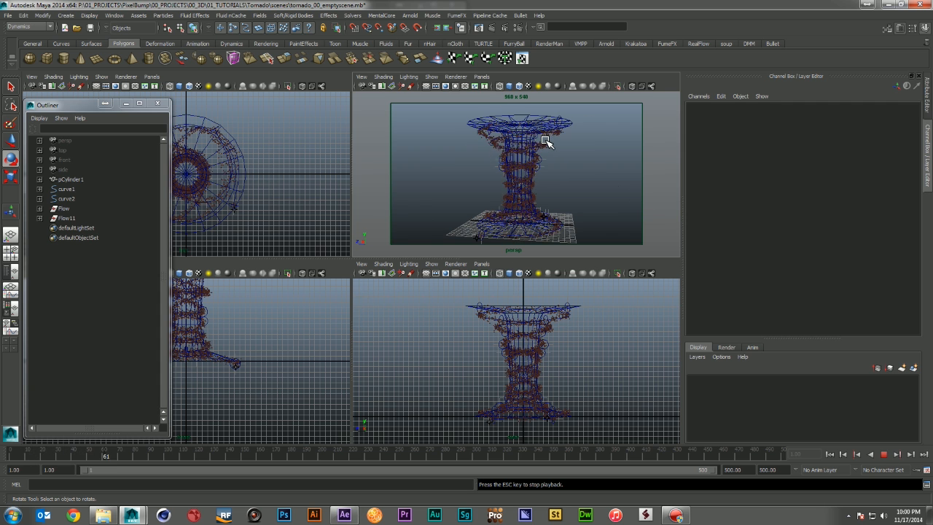
left_click(883, 455)
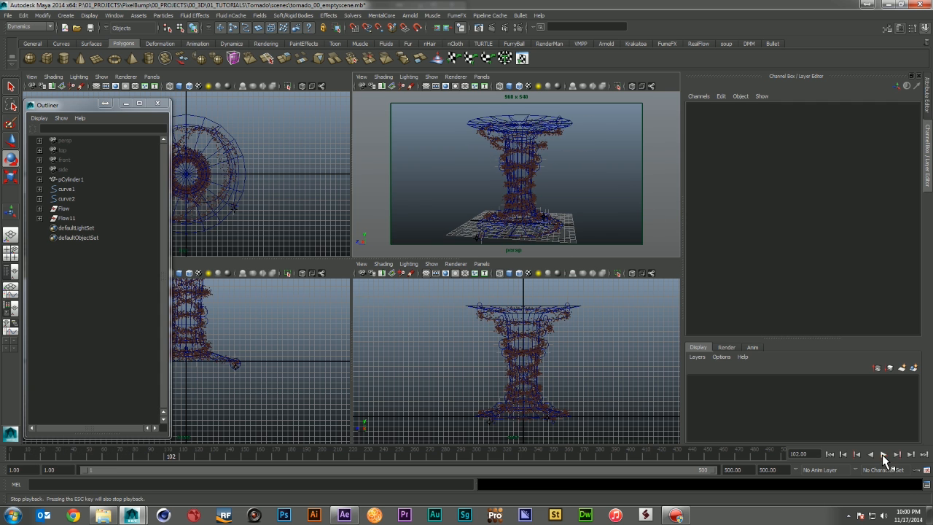
left_click(830, 454)
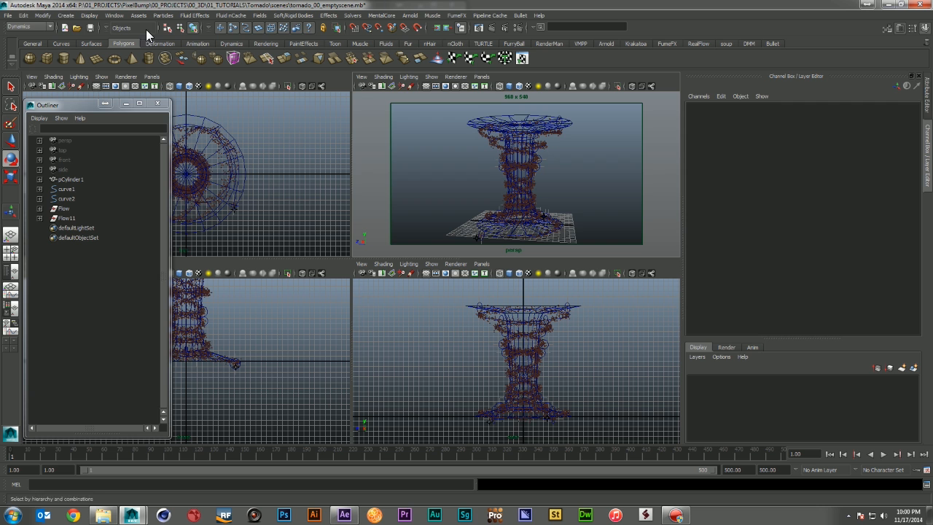
- Open the scene file tornado_02_intialstate.mb from the Tornado scenes folder
left_click(7, 15)
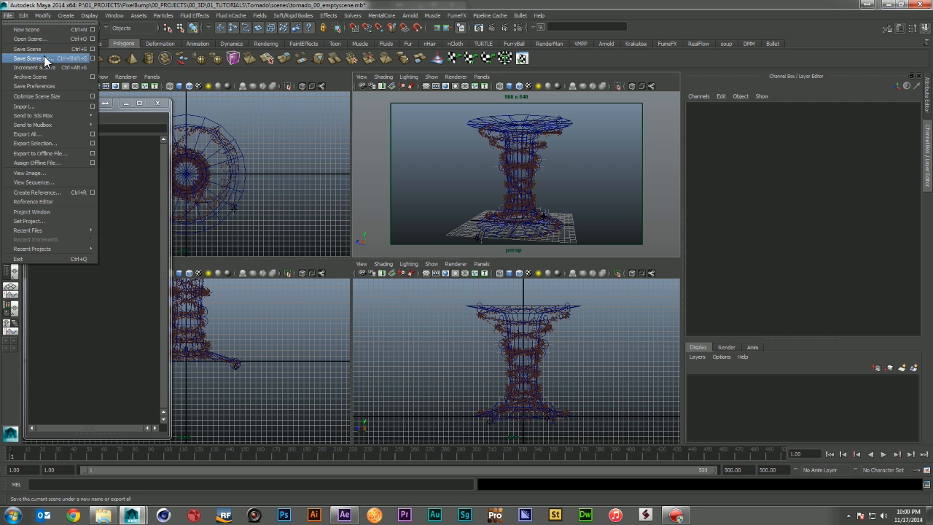
left_click(41, 39)
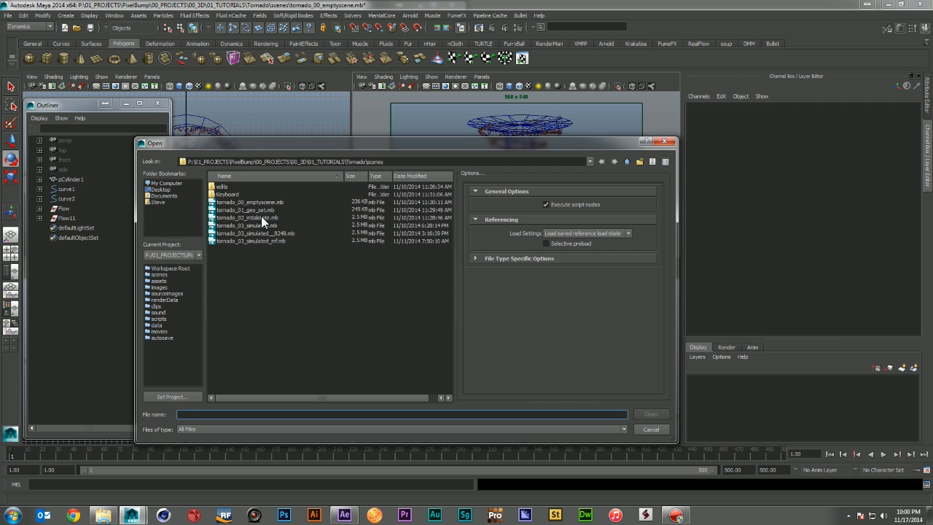
double_click(261, 217)
left_click(461, 264)
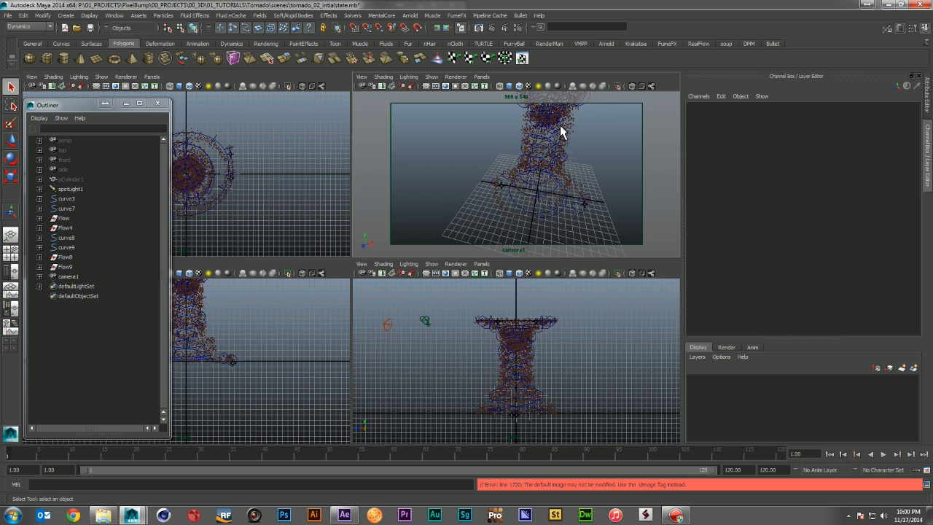
- Inspect the scene's spotlight and camera, play the particle simulation and return to the first frame
left_click(388, 327)
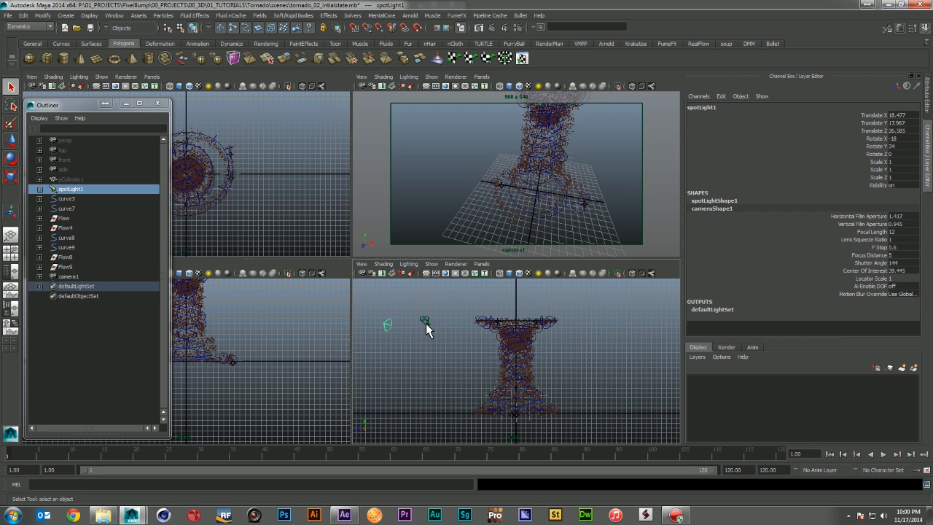
left_click(426, 322)
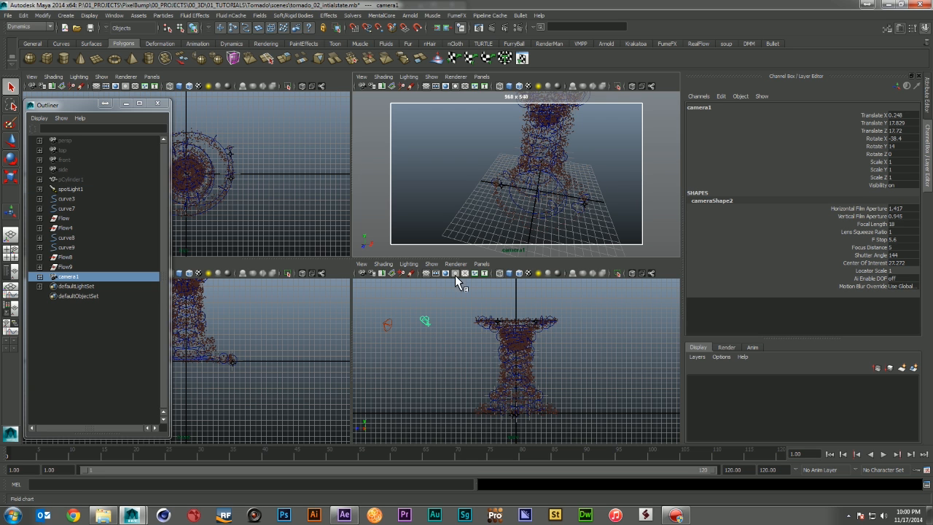
left_click(882, 454)
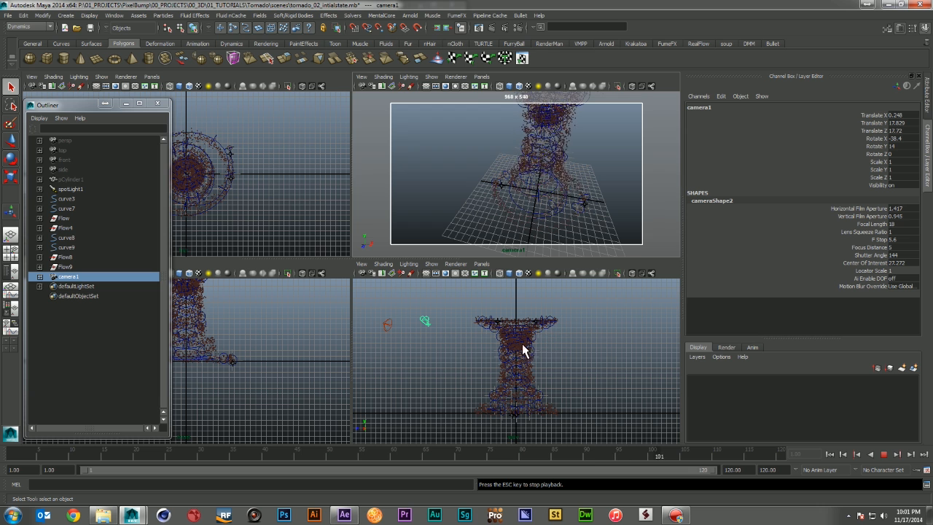
left_click(830, 453)
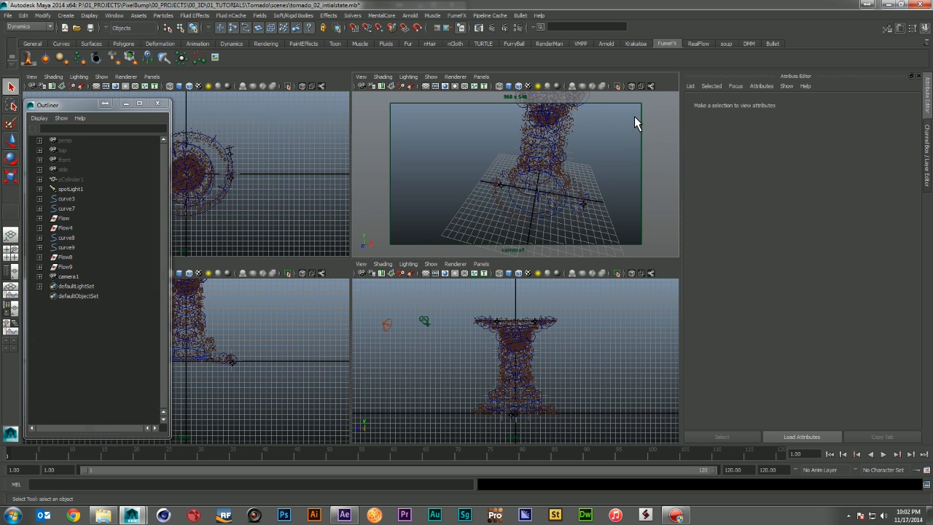
- Create a FumeFX container around the tornado and set its height to 20
left_click(31, 61)
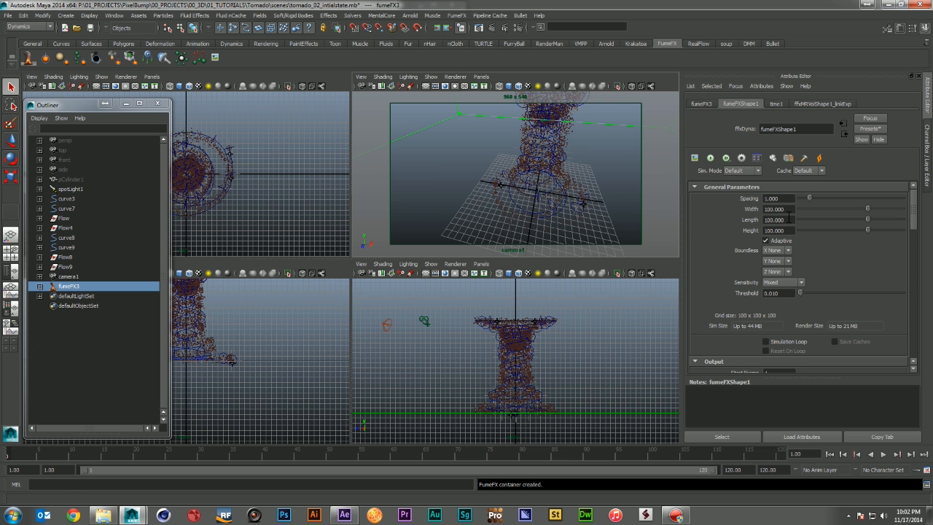
right_click_drag(640, 318, 312, 323, "alt")
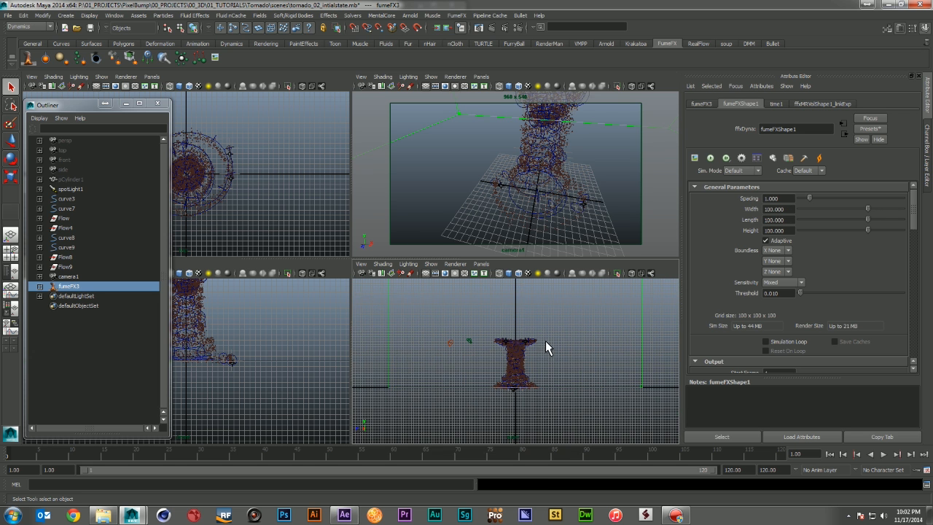
middle_click_drag(546, 344, 549, 396, "alt")
right_click_drag(599, 383, 531, 375, "alt")
middle_click_drag(545, 333, 540, 362, "alt")
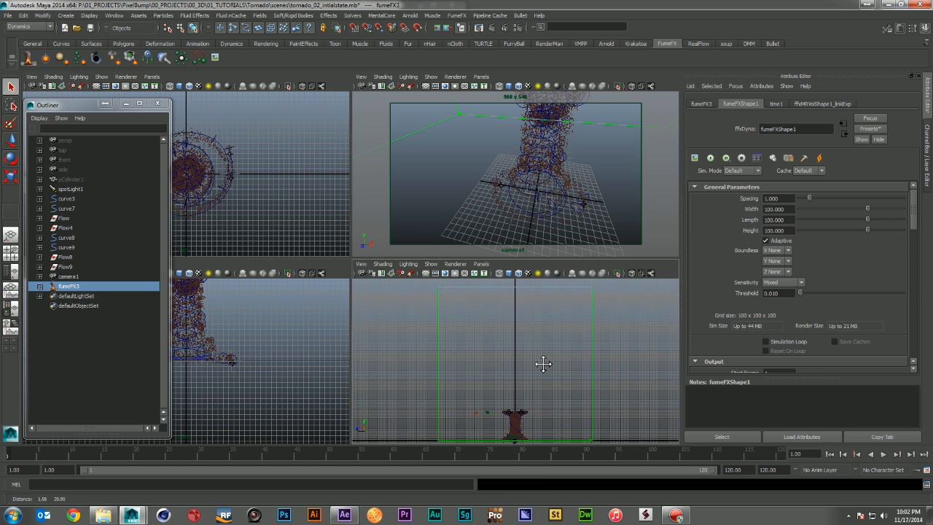
double_click(793, 230)
type("20")
key("Return")
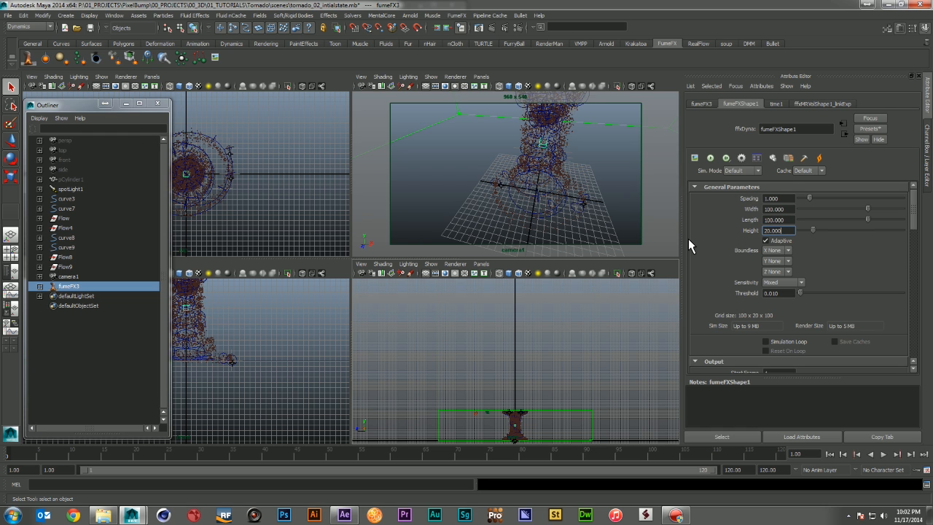
- Set the FumeFX container's height to 25 and both its length and width to 30
left_click_drag(787, 231, 733, 225)
type("25")
left_click_drag(793, 218, 723, 216)
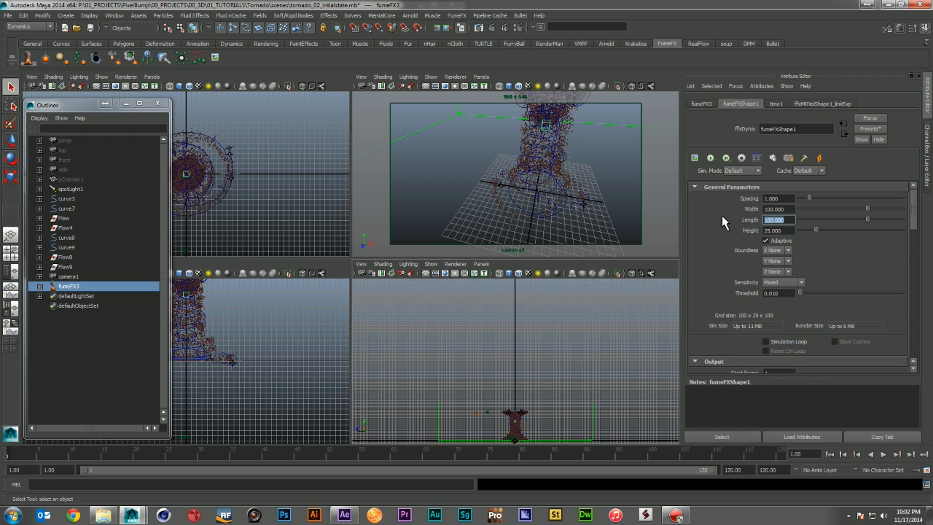
type("30")
key("Return")
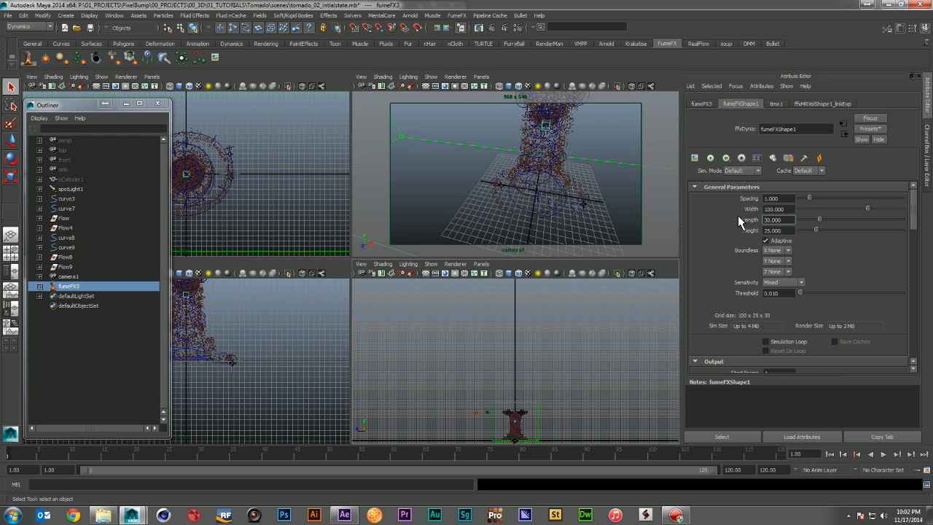
left_click_drag(792, 209, 715, 211)
type("30")
key("Return")
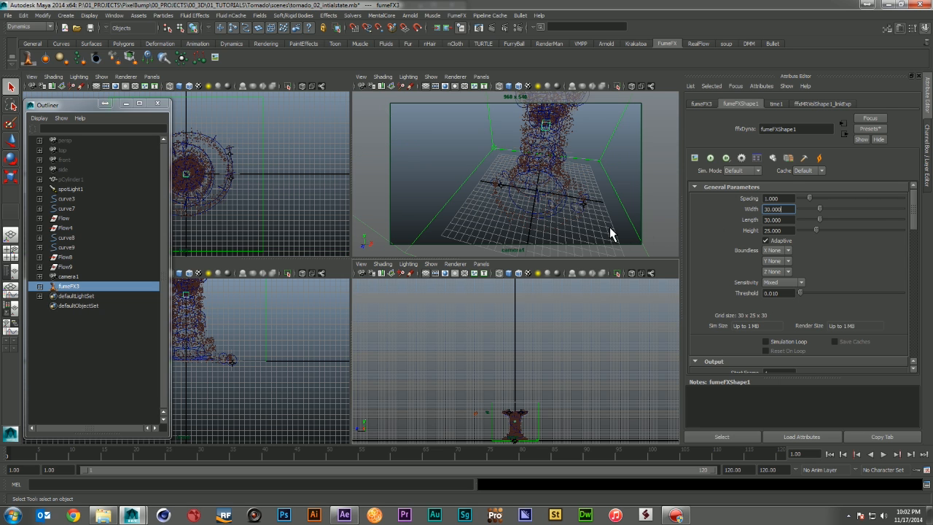
- Enlarge the FumeFX container to 40 in both width and length
left_click_drag(787, 210, 721, 213)
type("40")
key("Return")
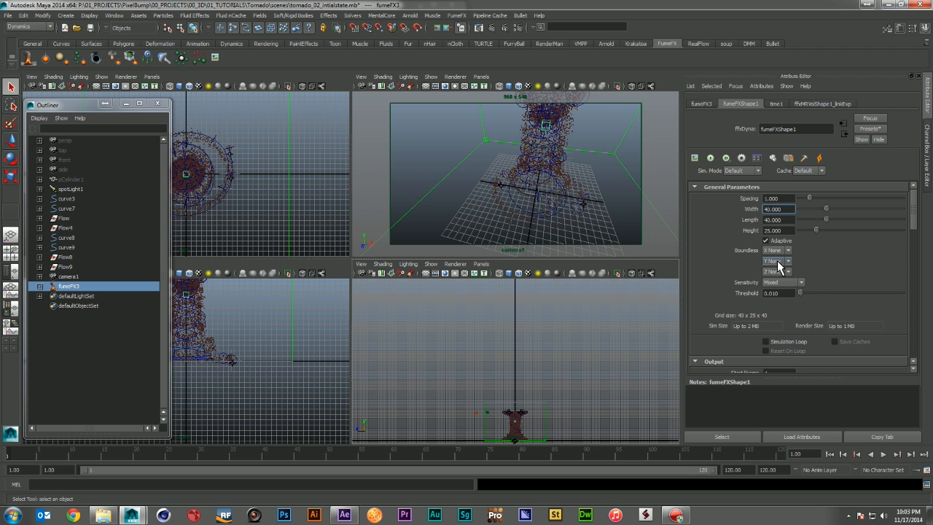
- Set the FumeFX container's grid spacing to 0.2
scroll(823, 273, "down", 2)
scroll(812, 259, "up", 2)
left_click_drag(789, 199, 731, 206)
type(".2")
key("Return")
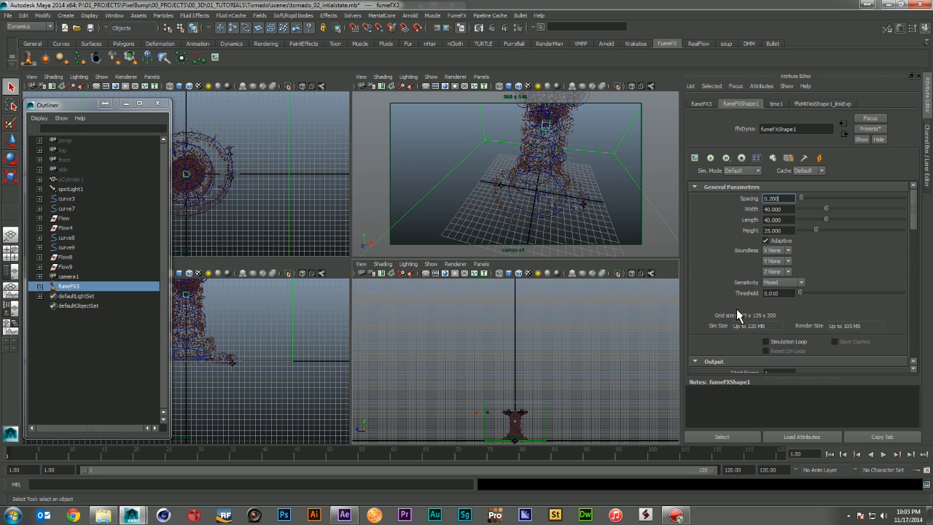
- Browse for the simulation's default output path and create a folder named FUmeFX_Tornado in the FumeFX data folder
scroll(842, 297, "down", 3)
scroll(842, 293, "down", 2)
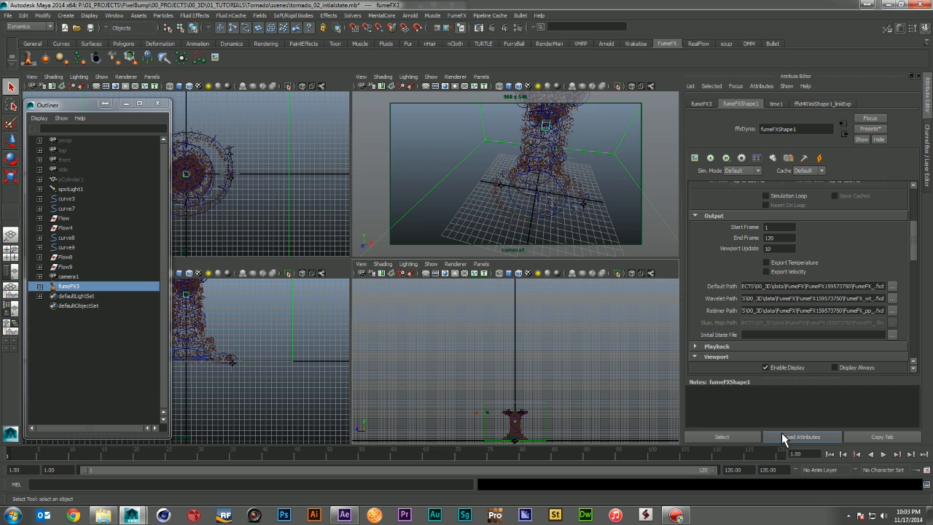
left_click(889, 288)
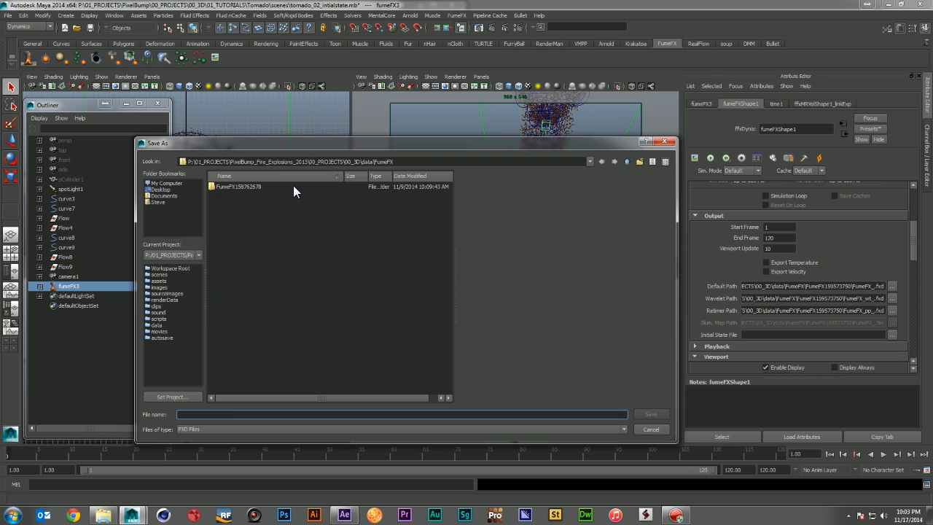
left_click(639, 161)
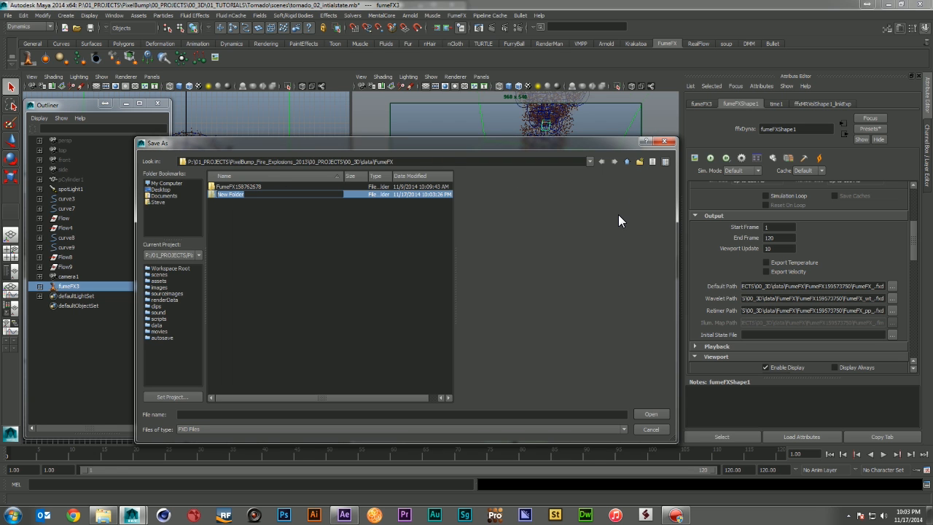
type("FUmeFX_Tornado")
key("Return")
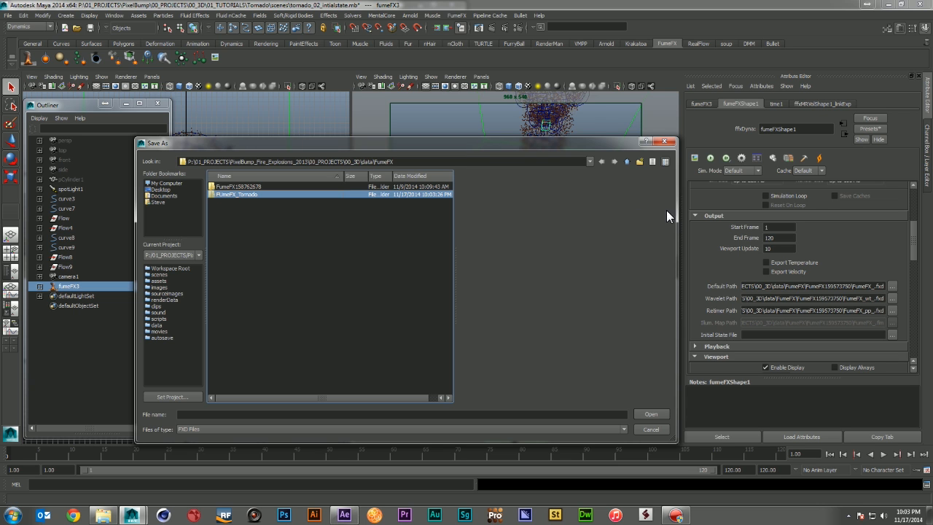
- Set the default output file to FumeFX_Tornado inside the FUmeFX_Tornado folder
double_click(249, 193)
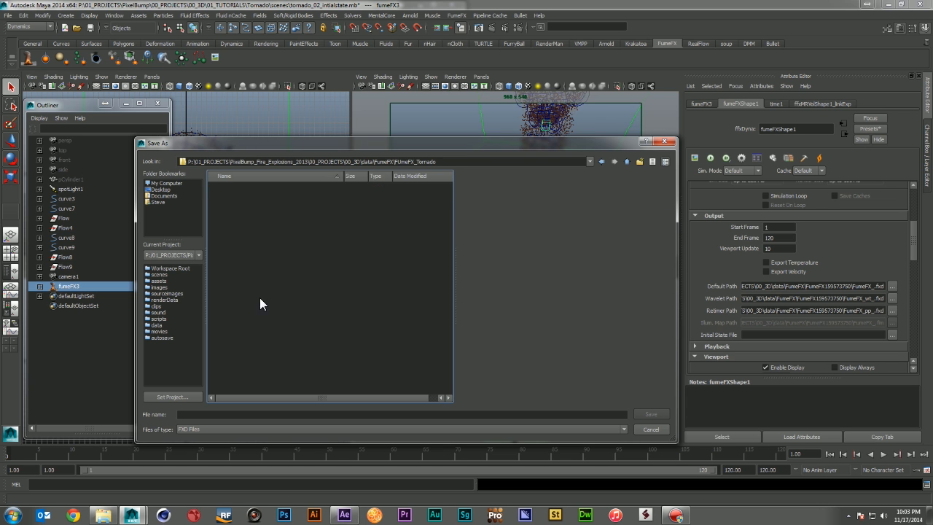
left_click(240, 414)
type("FumeF")
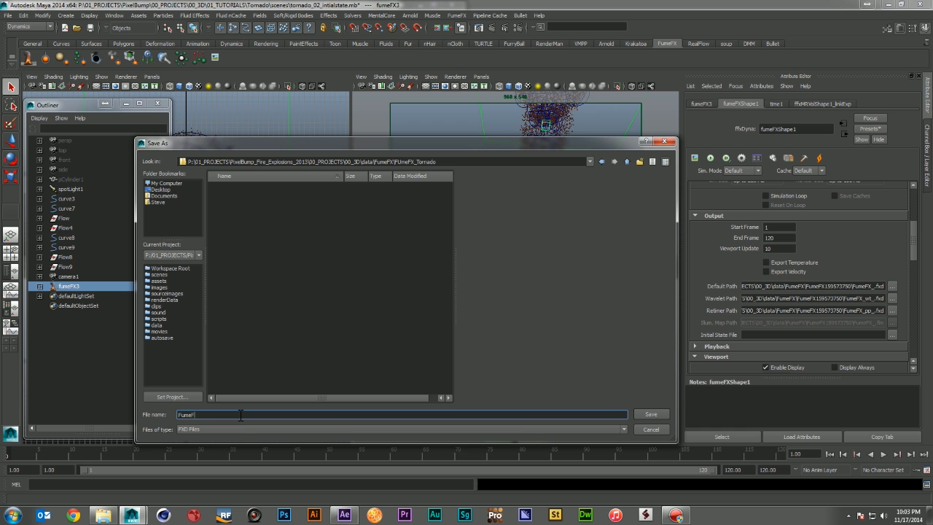
type("X_Tornado")
key("Return")
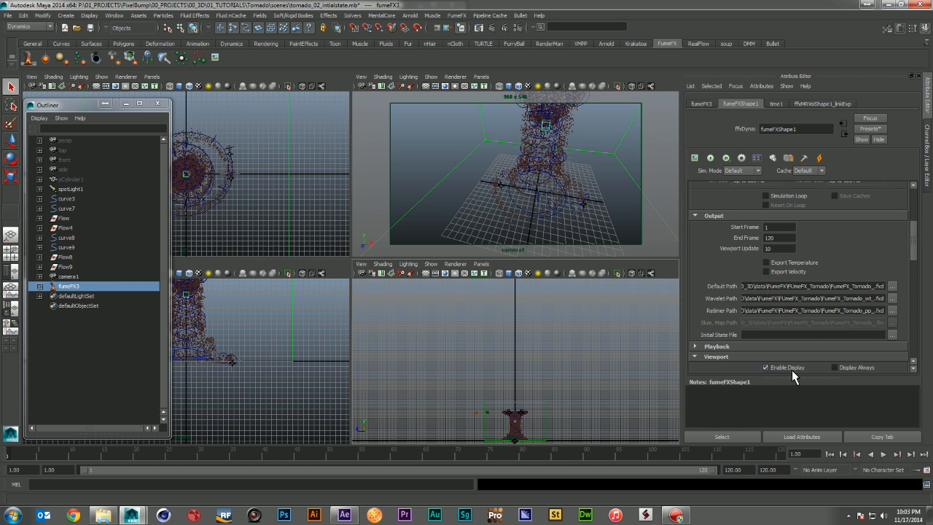
- Set the container's viewport display Reduce value to 3 and check the display component settings
scroll(847, 250, "down", 2)
scroll(845, 249, "down", 2)
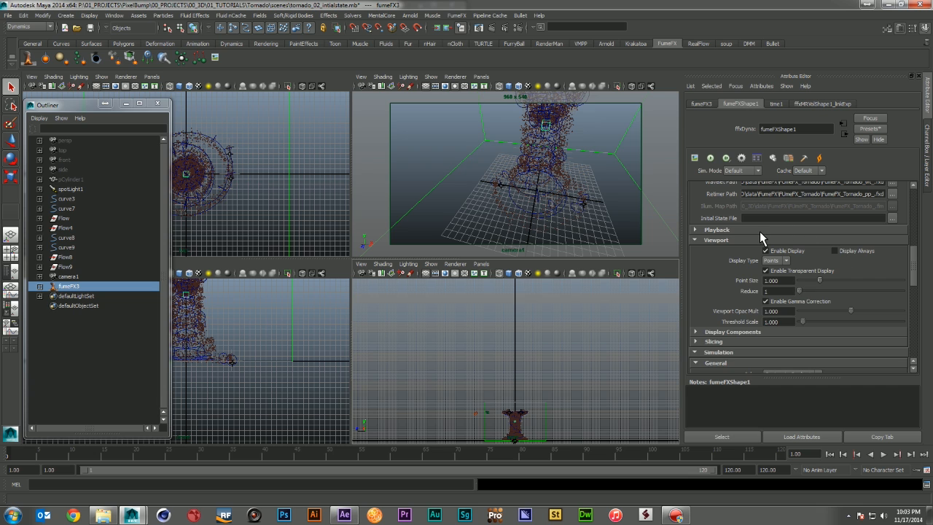
scroll(760, 233, "up", 2)
scroll(782, 229, "down", 2)
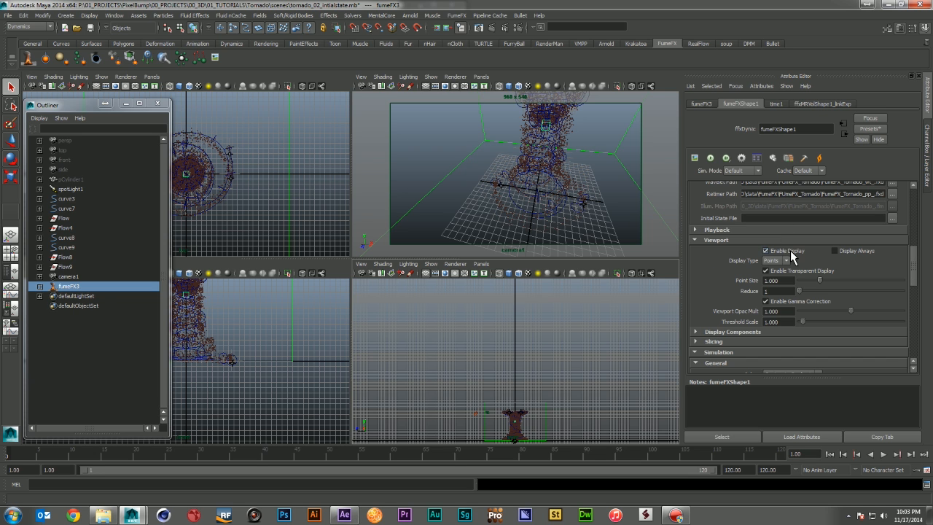
left_click(774, 291)
type("3")
key("Return")
scroll(725, 280, "down", 2)
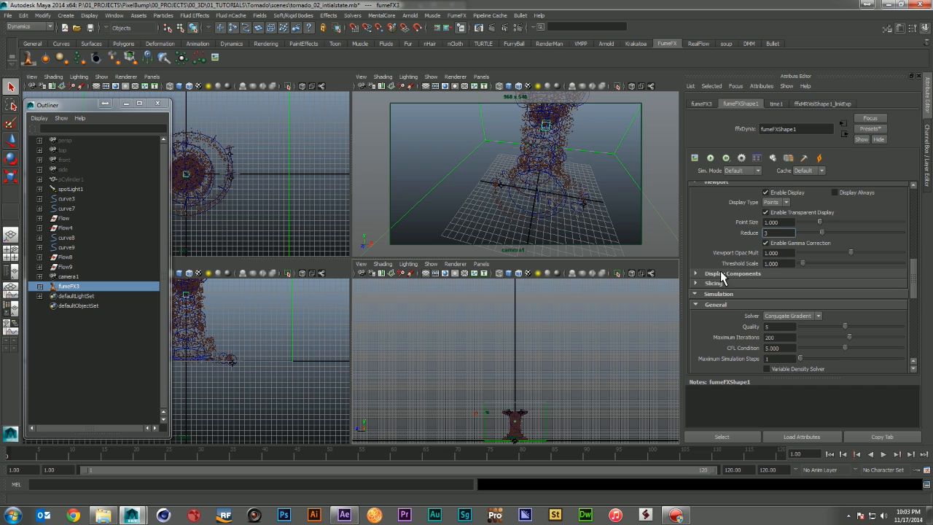
left_click(732, 274)
left_click(731, 274)
- Set the simulation's maximum iterations to 80 and its time scale to 0.650
scroll(750, 295, "down", 4)
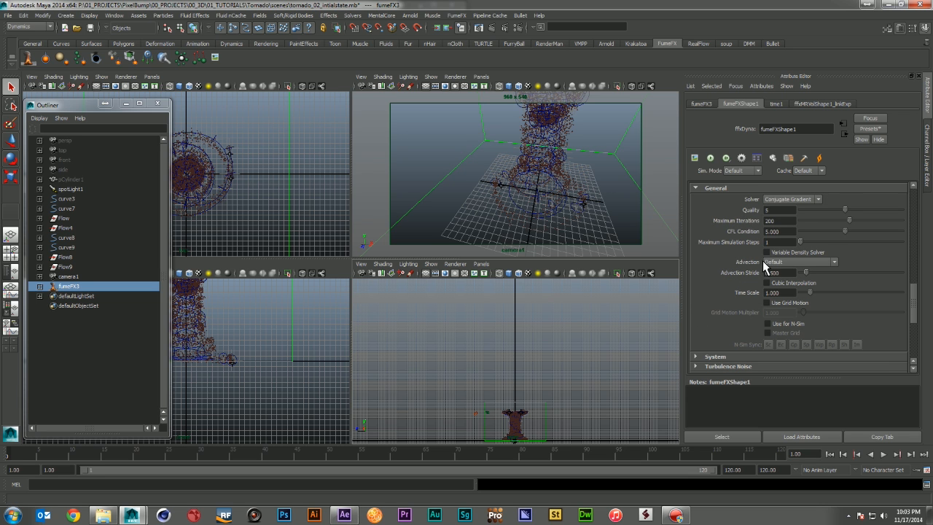
left_click(777, 220)
type("80")
left_click(779, 292)
type("0.650")
- Set the simulation's vorticity to 1 and its X turbulence to 0.005
scroll(720, 254, "down", 5)
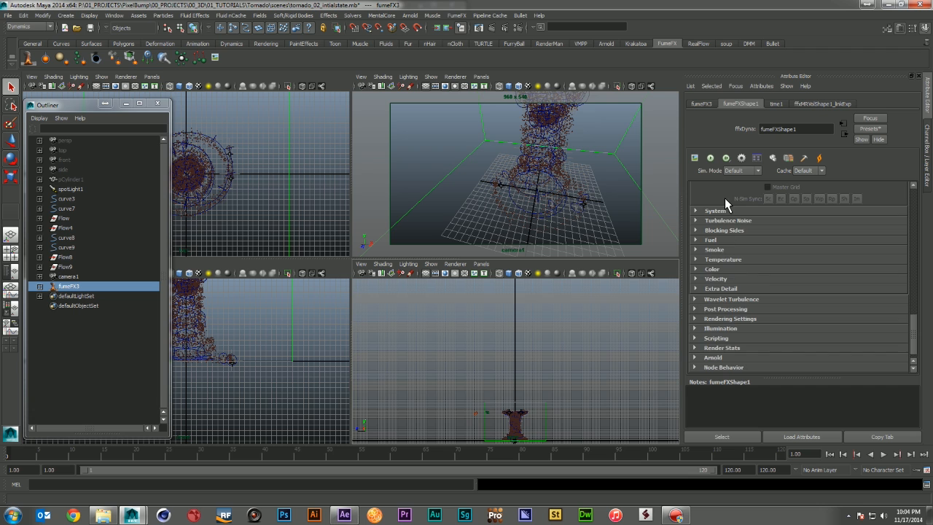
left_click(733, 211)
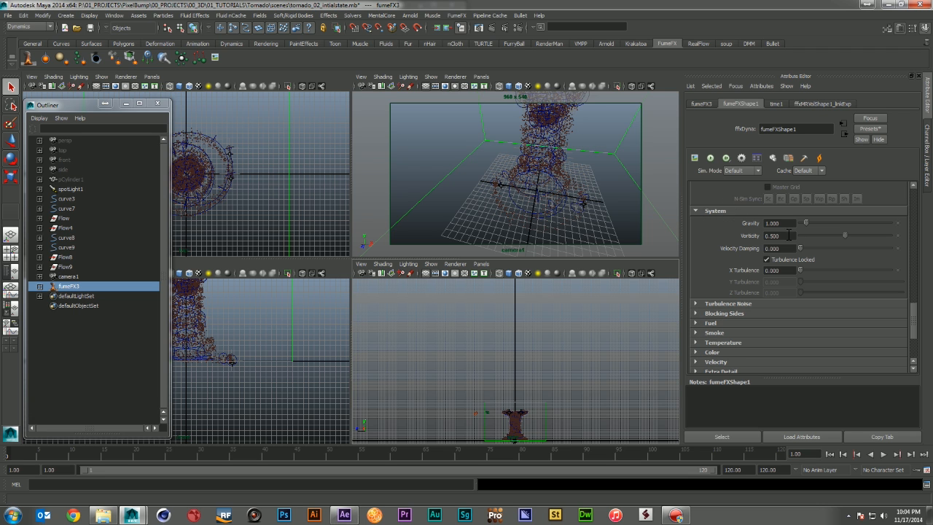
double_click(787, 235)
type("1")
key("Return")
scroll(731, 249, "down", 2)
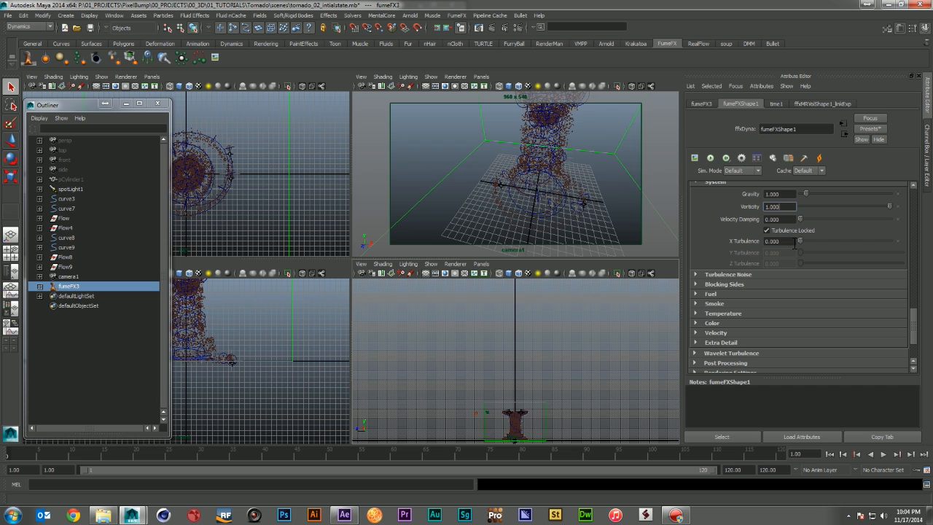
double_click(794, 241)
type("0.01")
- Set the turbulence noise to scale 2, frames 24 and detail 5
scroll(756, 252, "down", 4)
left_click(750, 217)
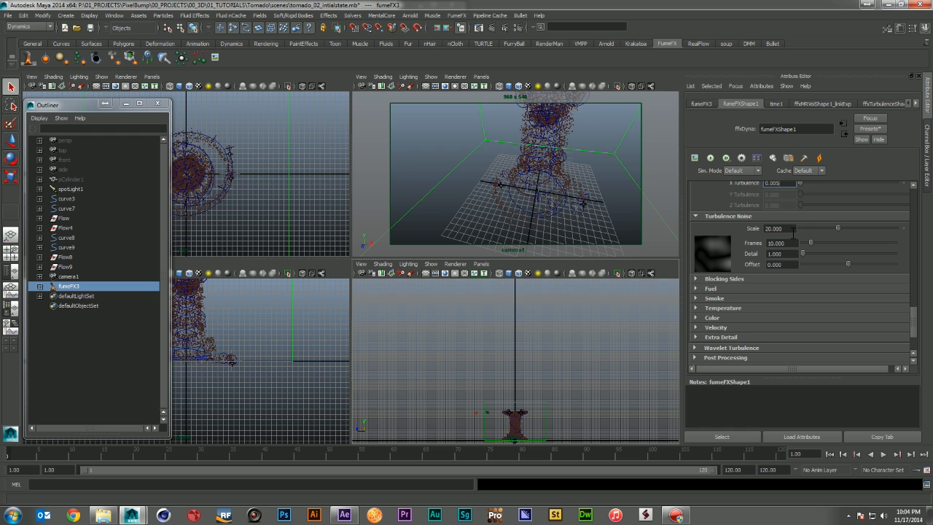
key("Tab")
type("5")
key("Return")
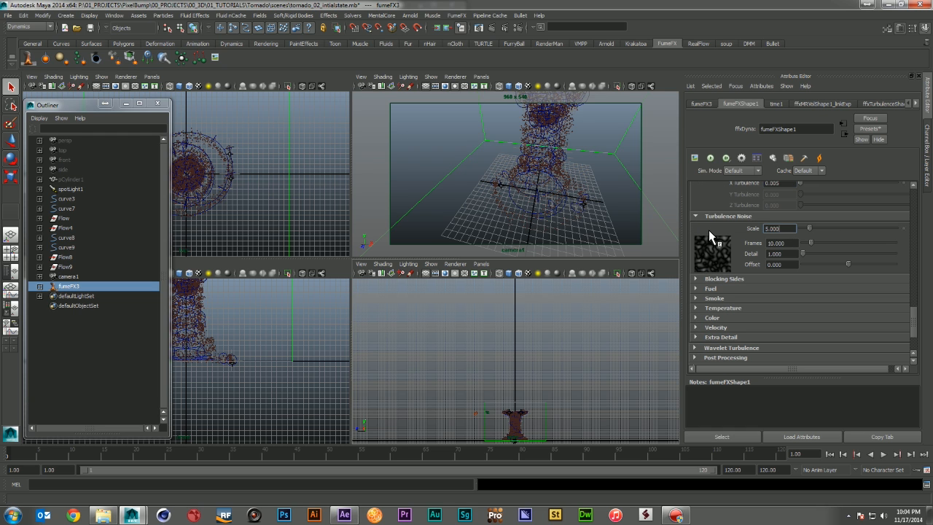
key("Tab")
type("24")
key("Tab")
type("5")
key("Return")
left_click(790, 229)
type("2")
key("Return")
- Choose the container's blocking side along Y and open the fuel simulation settings
scroll(706, 246, "down", 1)
left_click(748, 252)
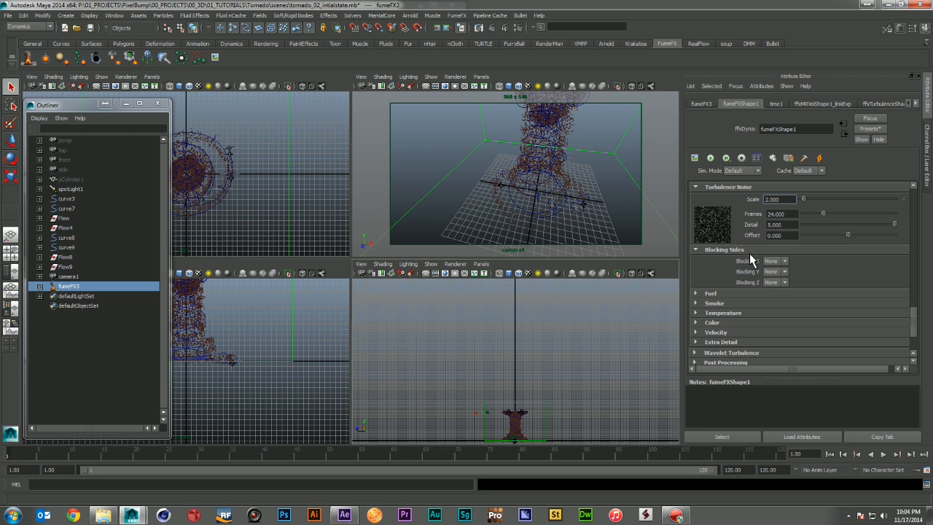
left_click(784, 271)
left_click(775, 294)
left_click(705, 251)
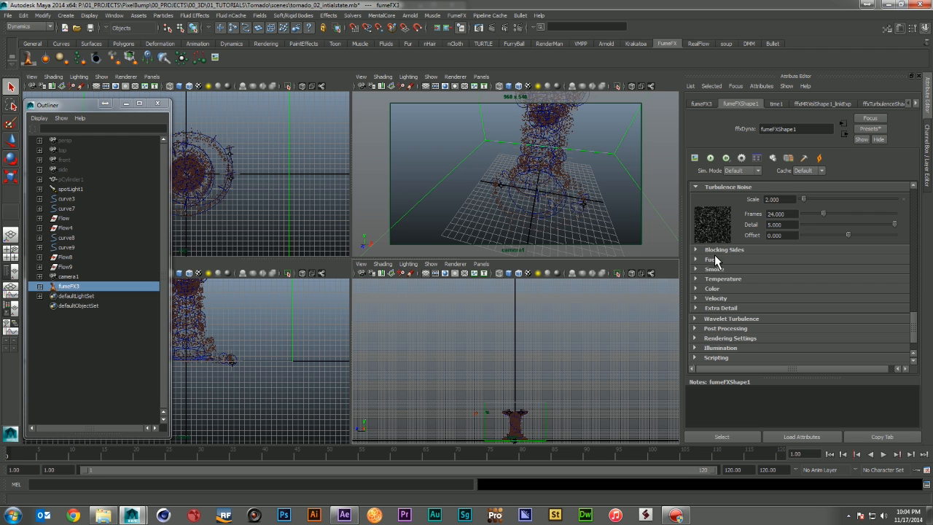
left_click(733, 260)
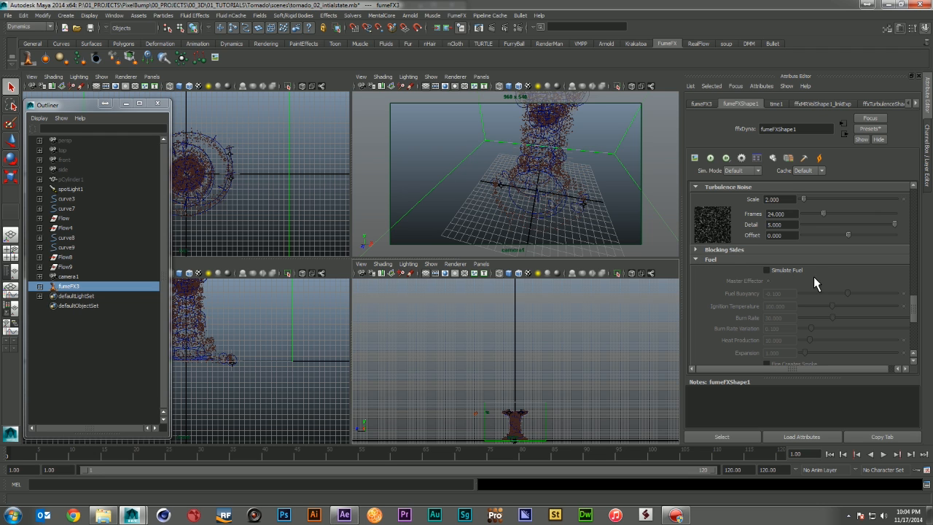
- Set the smoke's minimum dissipation density to 2 and its dissipation strength to 20
left_click(728, 259)
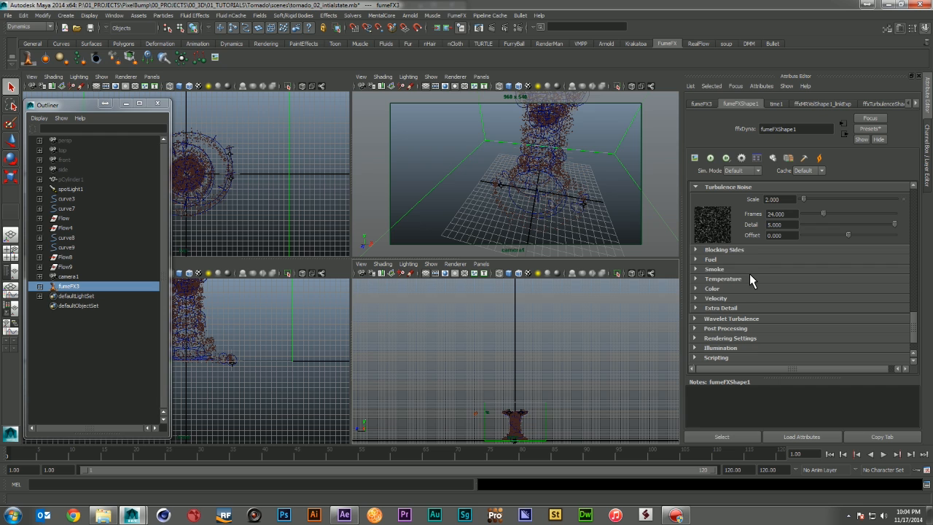
left_click(748, 269)
scroll(752, 272, "down", 2)
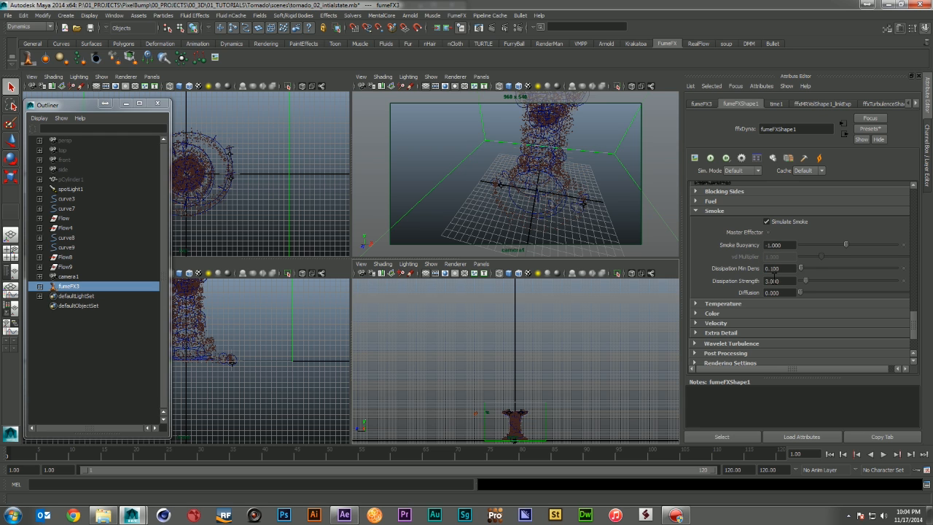
left_click_drag(787, 267, 696, 267)
type("2")
left_click_drag(787, 280, 720, 283)
type("20")
- Set the simulation's temperature buoyancy to 0.100
scroll(806, 266, "down", 2)
left_click(768, 245)
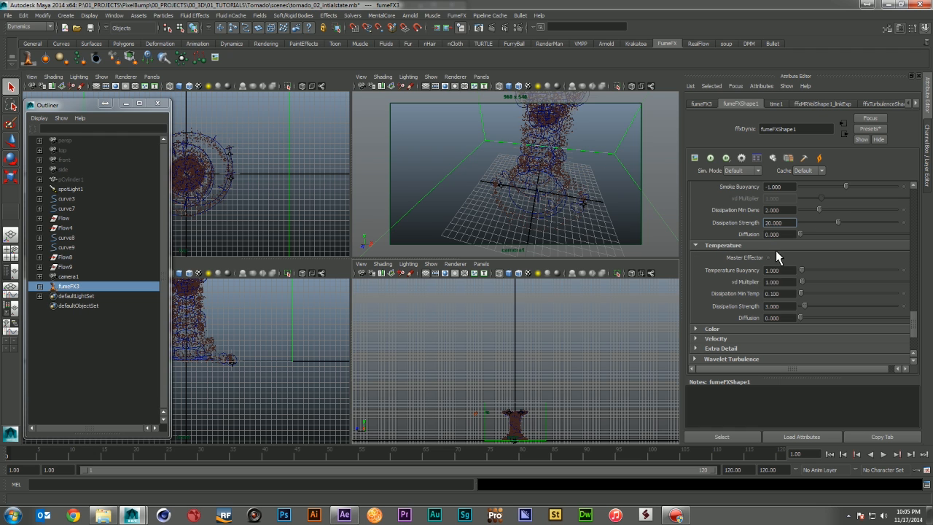
left_click(780, 270)
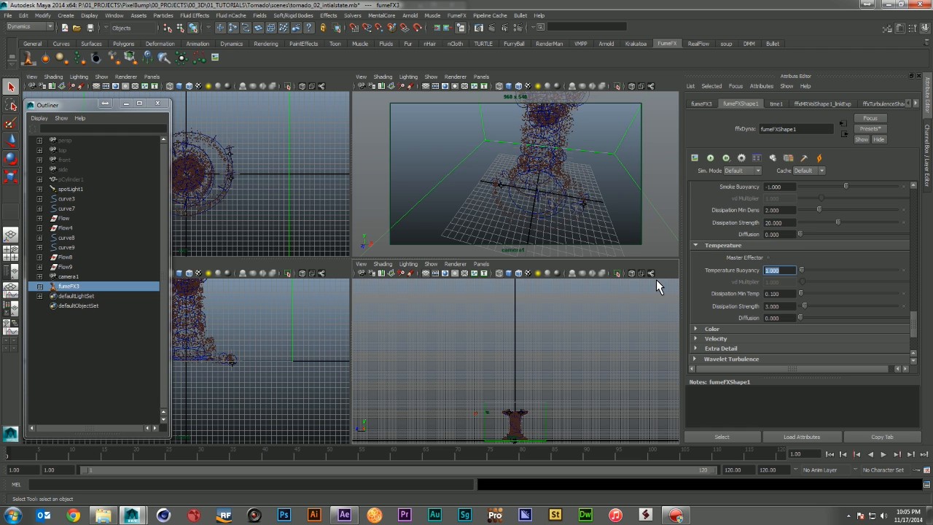
type("0.100")
scroll(717, 266, "down", 3)
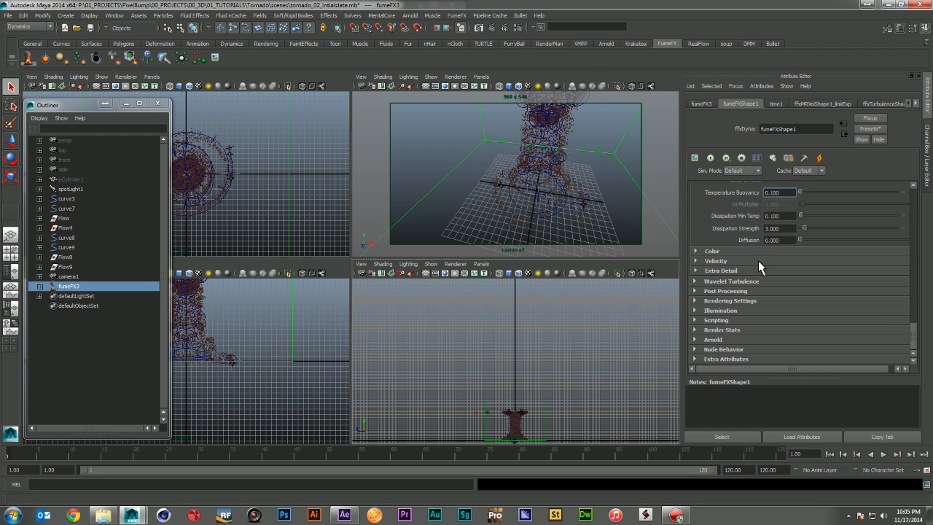
left_click(760, 261)
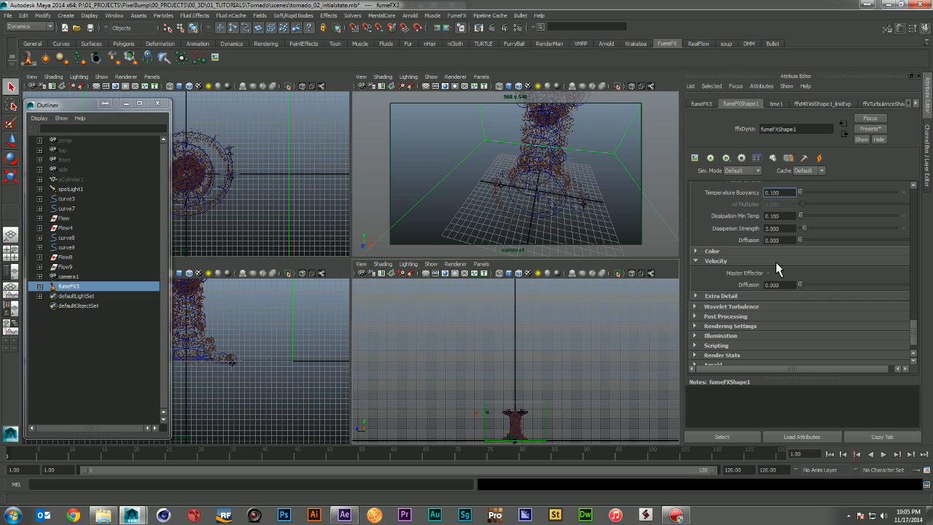
left_click(775, 262)
left_click(811, 259)
left_click(811, 259)
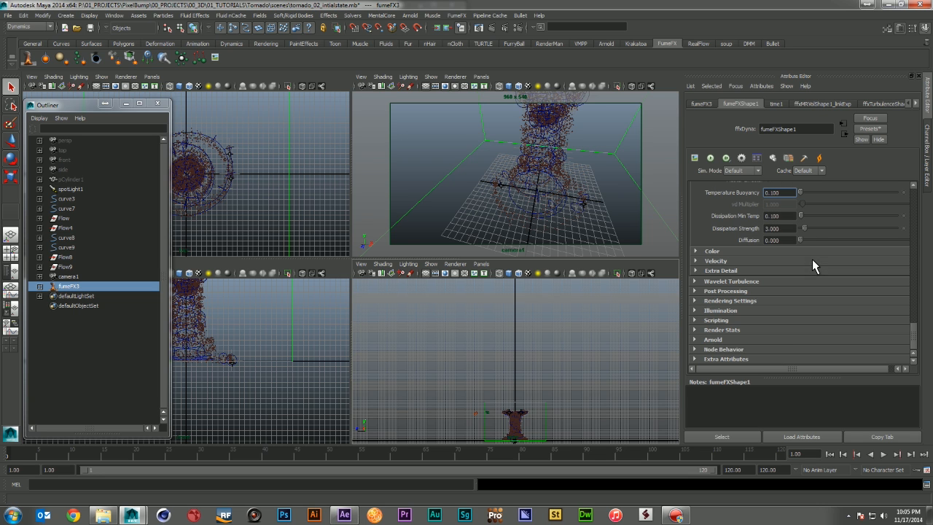
- Choose Wavelet Turbulence as the simulation's extra detail mode
left_click(759, 280)
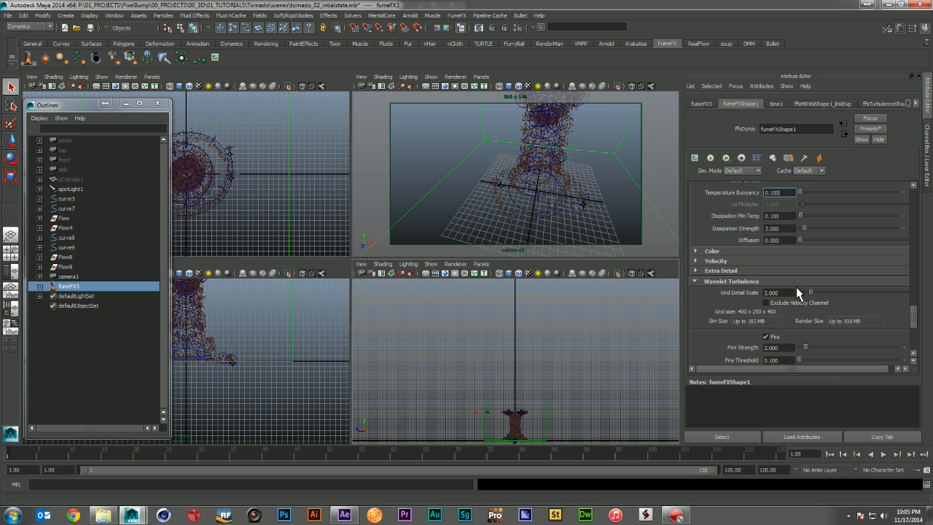
left_click(777, 271)
left_click(790, 282)
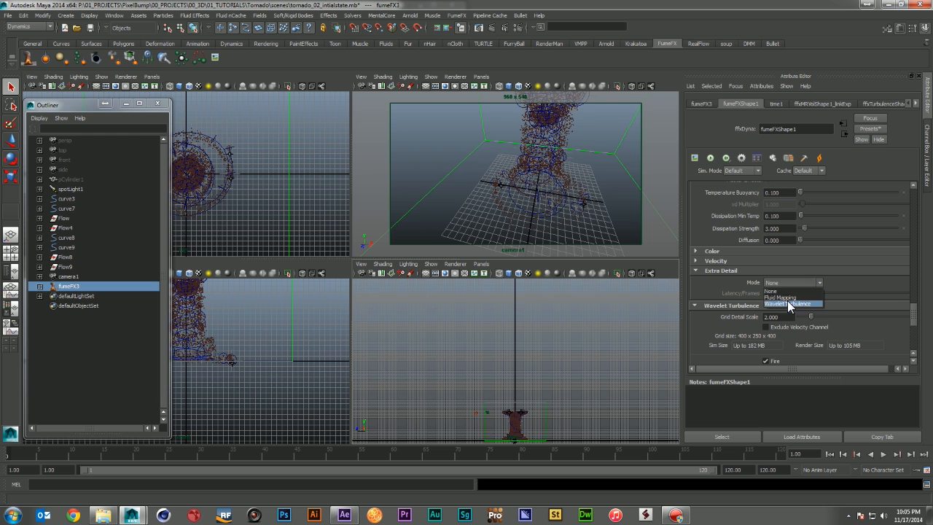
left_click(787, 300)
left_click(730, 270)
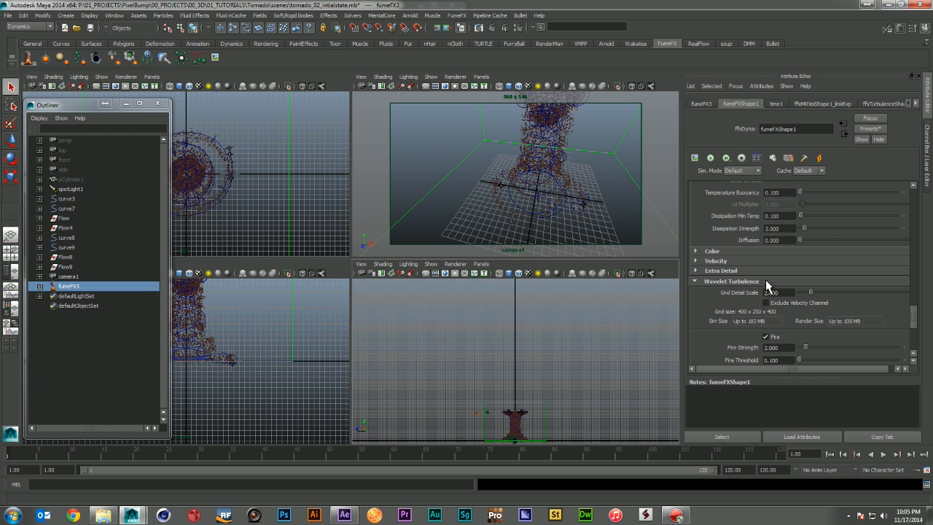
- Disable fire and fuel in the wavelet turbulence settings, leaving only smoke enabled
scroll(771, 288, "down", 2)
left_click(766, 278)
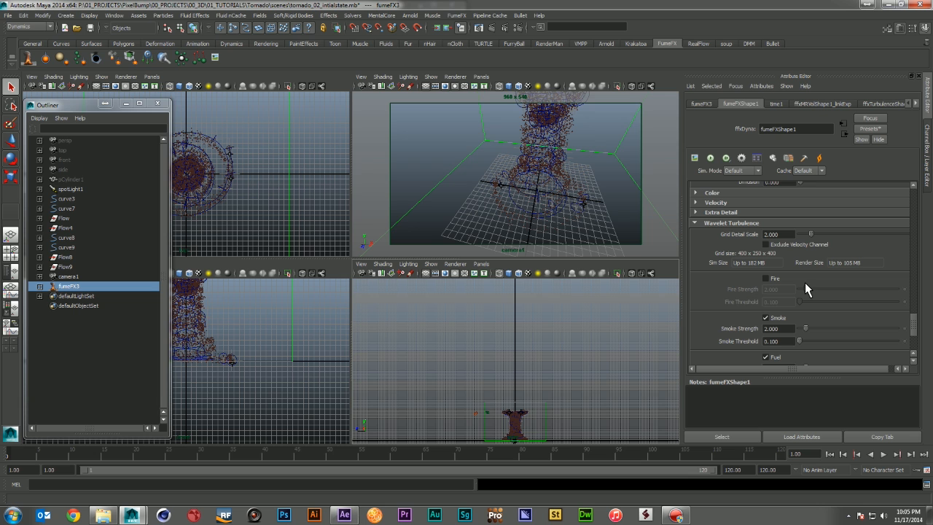
scroll(804, 282, "down", 2)
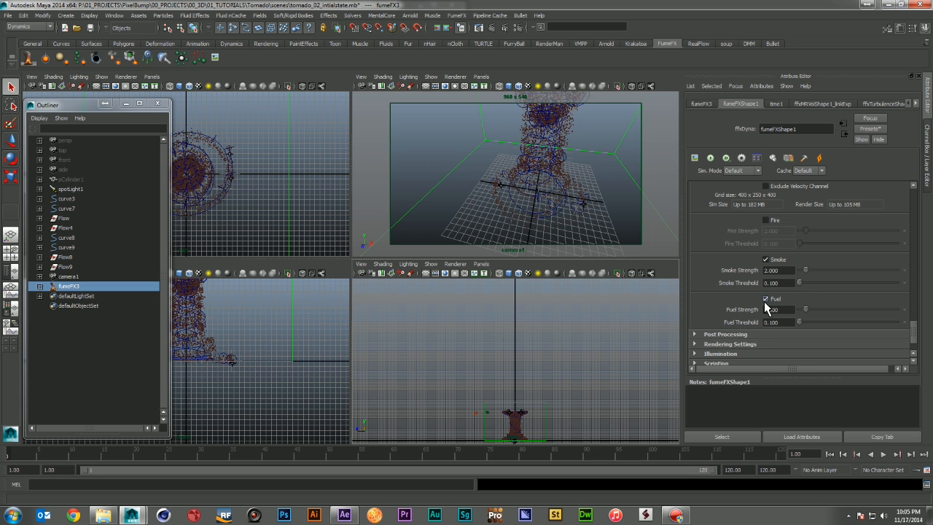
left_click(765, 299)
scroll(801, 291, "up", 3)
left_click(726, 258)
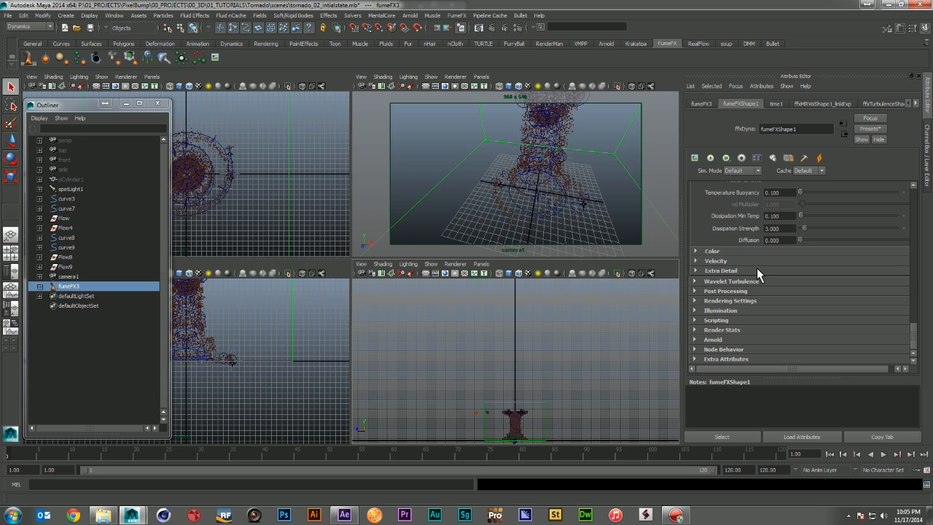
left_click(753, 291)
scroll(793, 291, "down", 1)
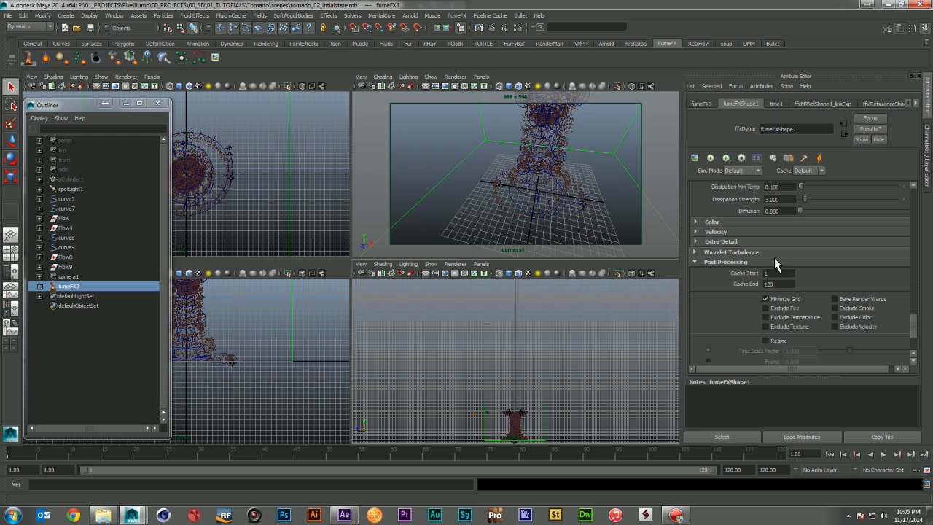
left_click(762, 263)
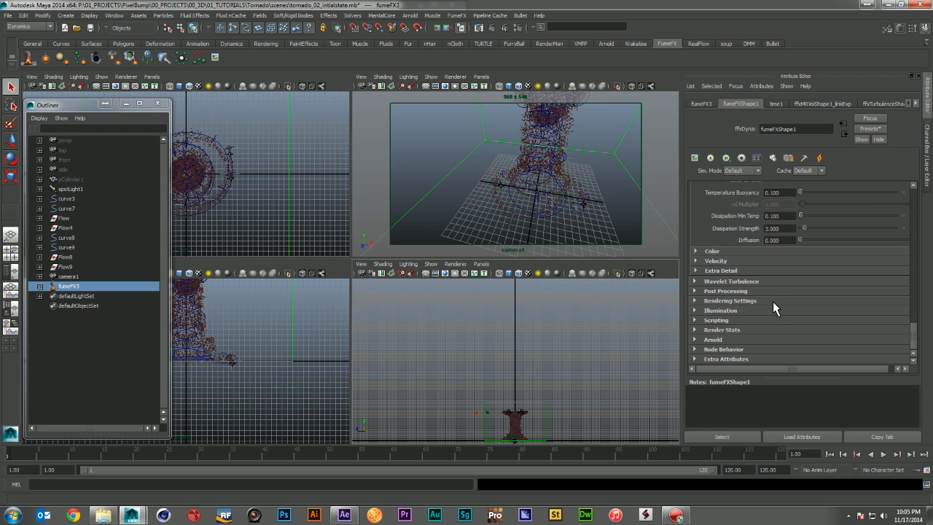
- Turn off fire in the container's rendering settings
left_click(773, 301)
scroll(790, 301, "down", 3)
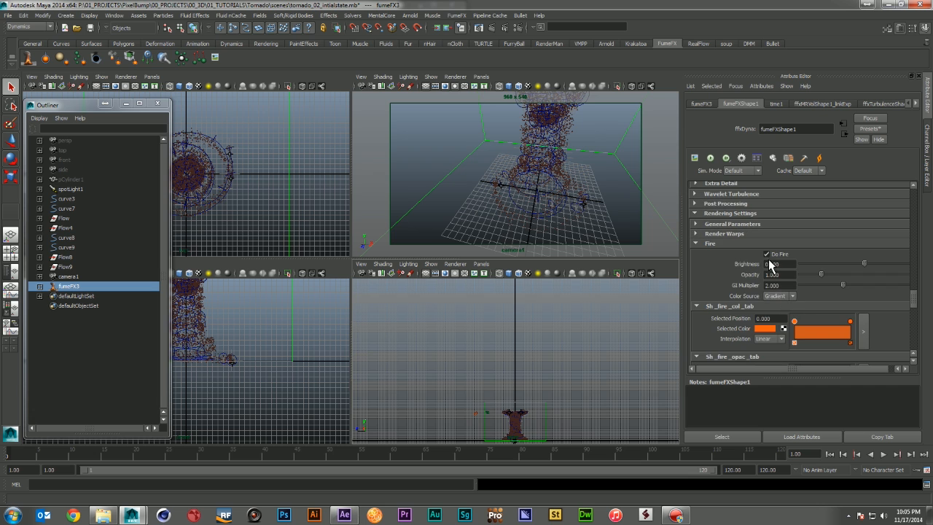
left_click(767, 255)
scroll(788, 246, "down", 1)
- Set the rendered smoke's opacity to 3 and enable casting and receiving shadows
scroll(788, 246, "down", 7)
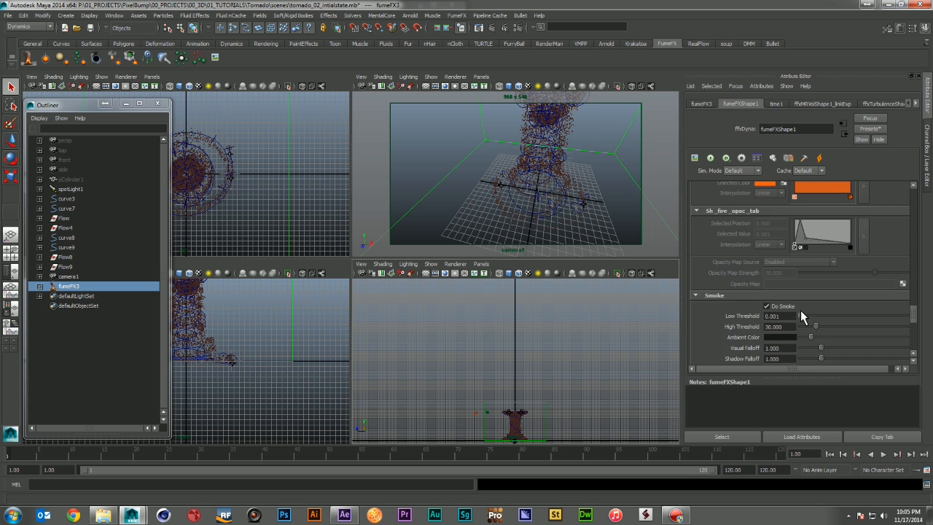
left_click_drag(787, 312, 731, 315)
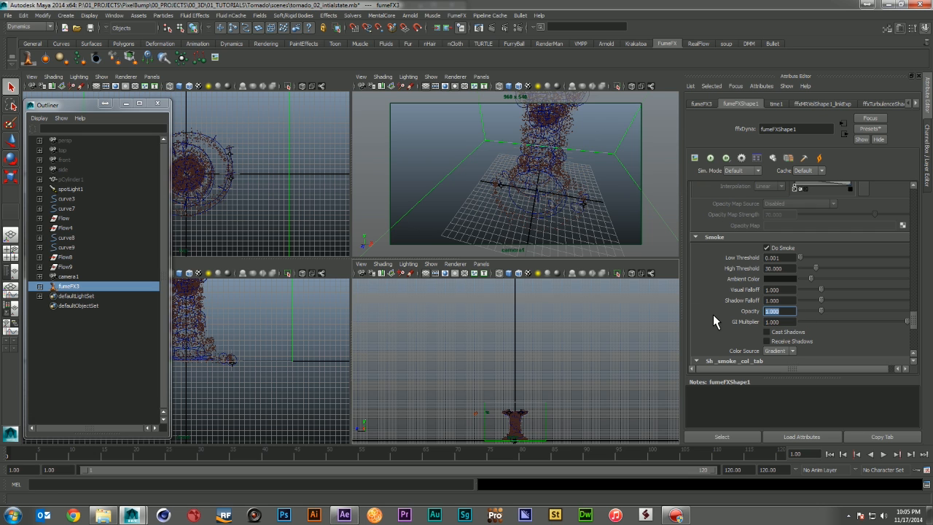
type("3")
key("Return")
left_click(767, 338)
- Change the end color of the smoke color gradient, at position 1.000, to gray
scroll(755, 296, "down", 5)
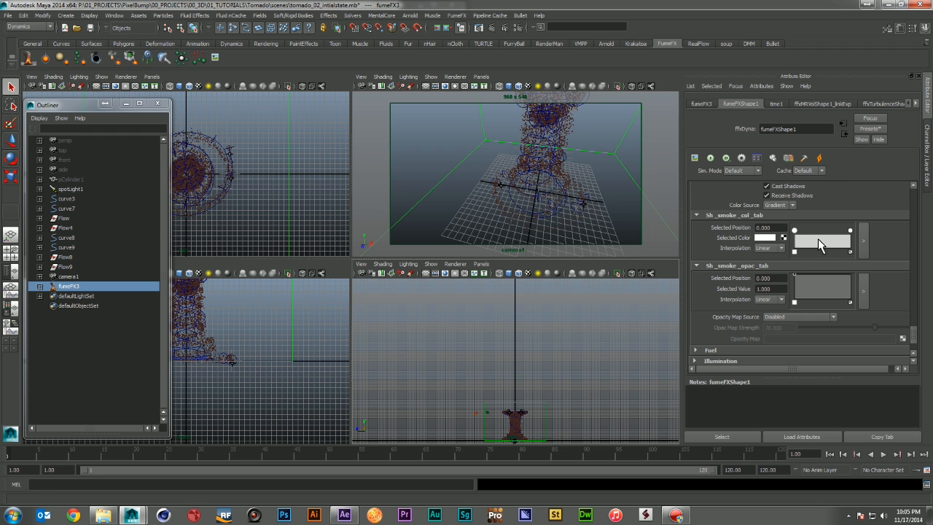
left_click(850, 231)
left_click(760, 236)
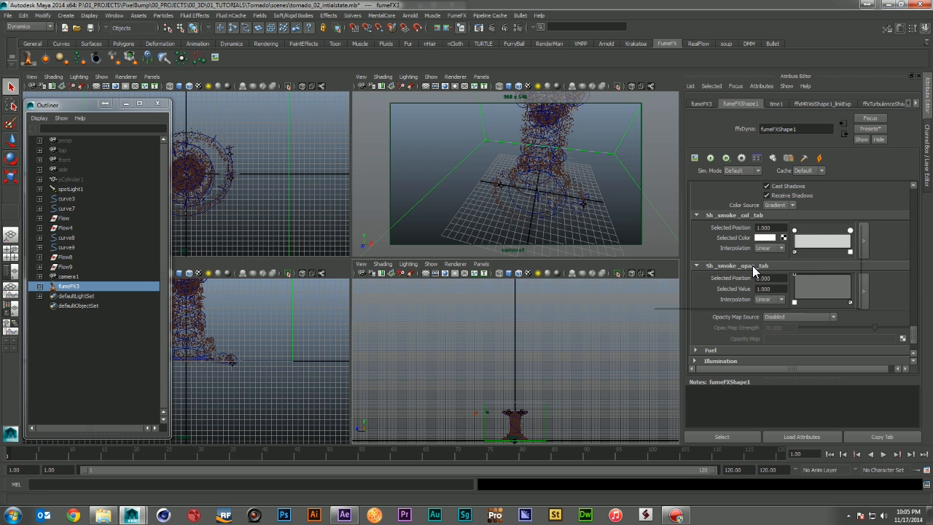
left_click(736, 301)
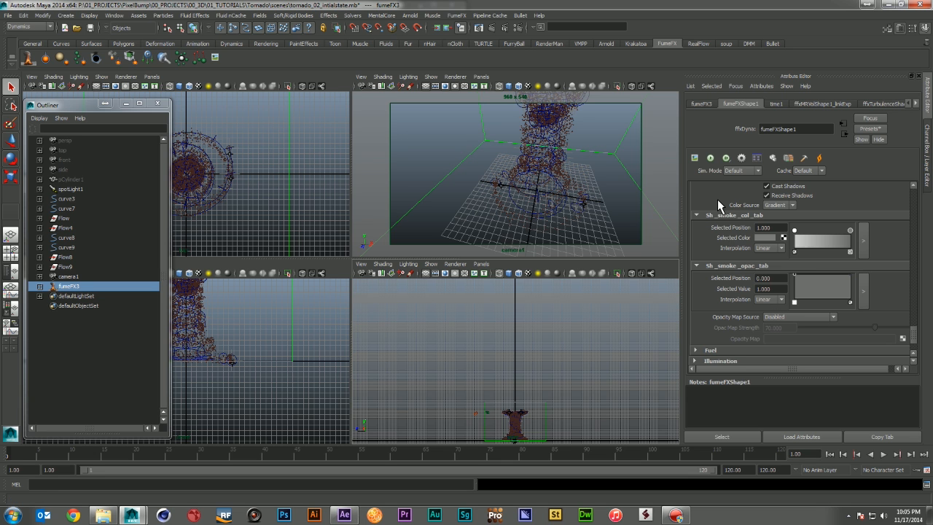
scroll(762, 269, "down", 2)
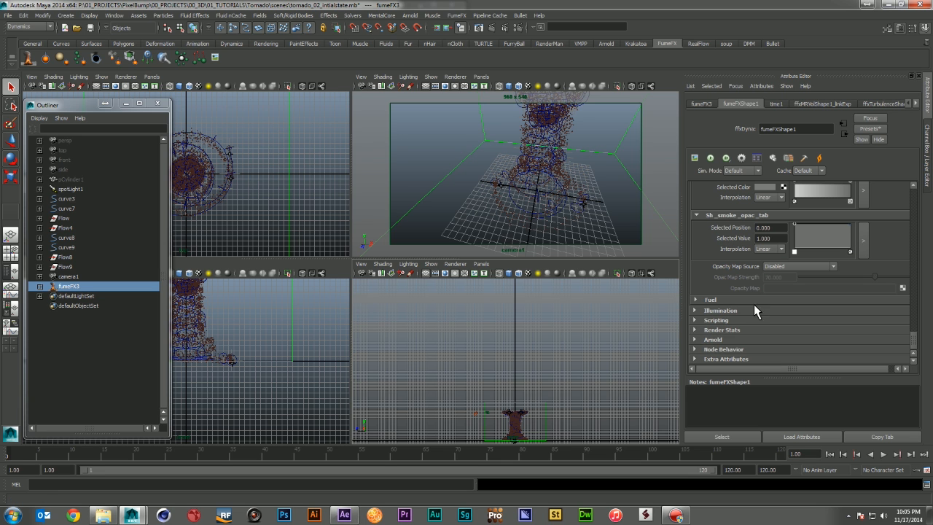
scroll(760, 328, "up", 15)
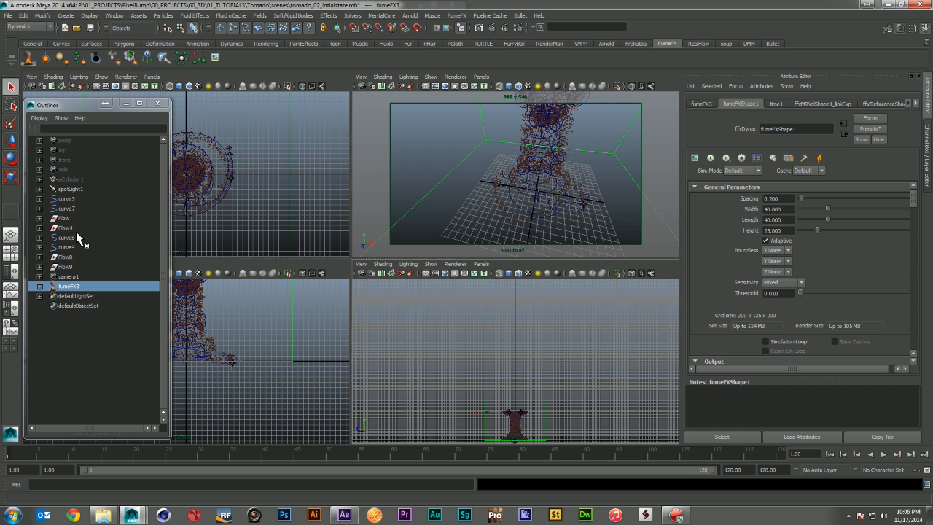
- Expand the Flow, Flow4, Flow8 and Flow9 groups and create a FumeFX particle source
left_click(39, 267)
left_click(40, 257)
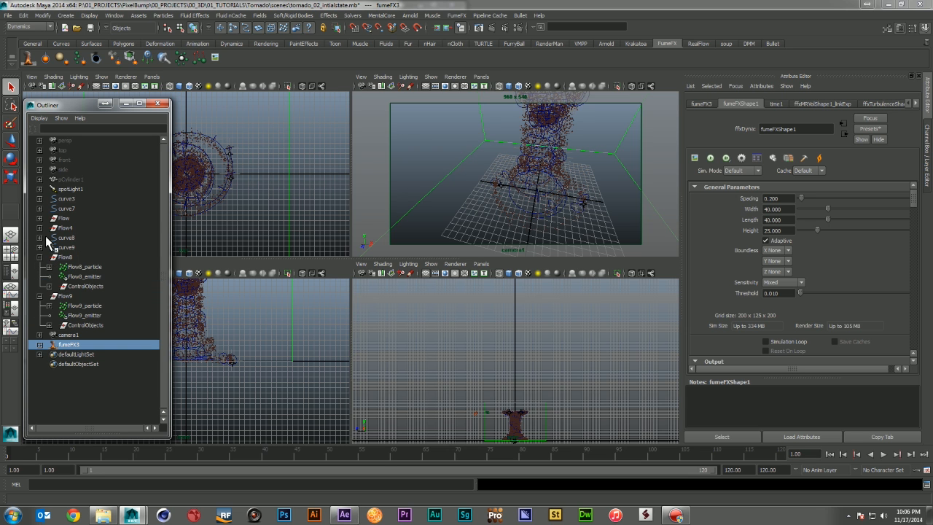
left_click(39, 228)
left_click(40, 218)
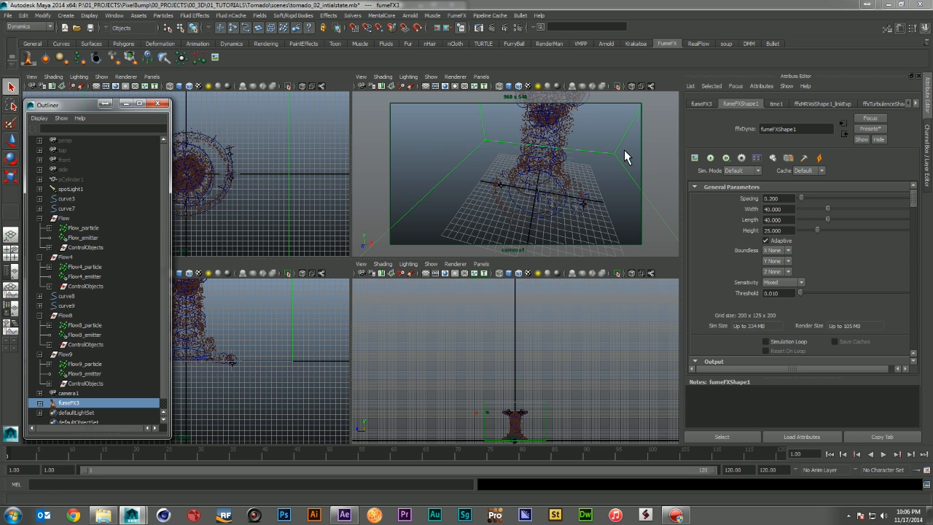
key("ctrl+z")
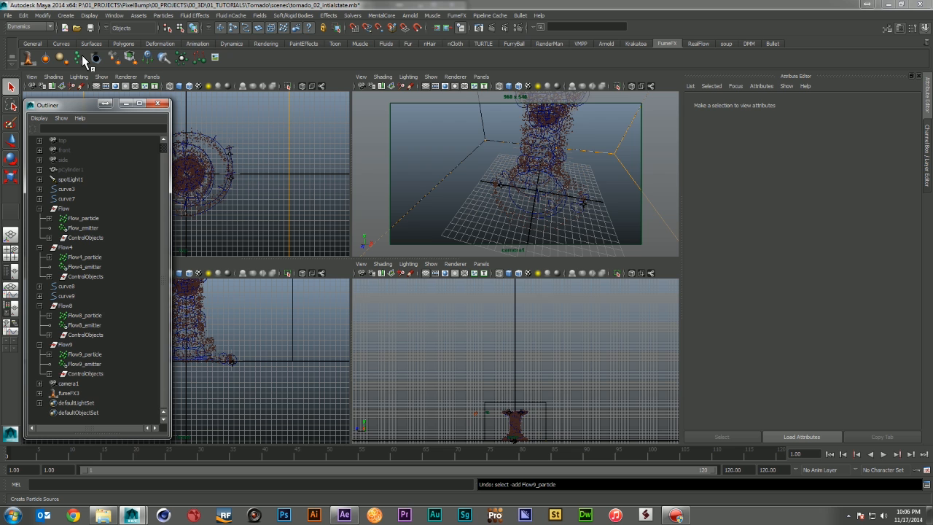
left_click(82, 56)
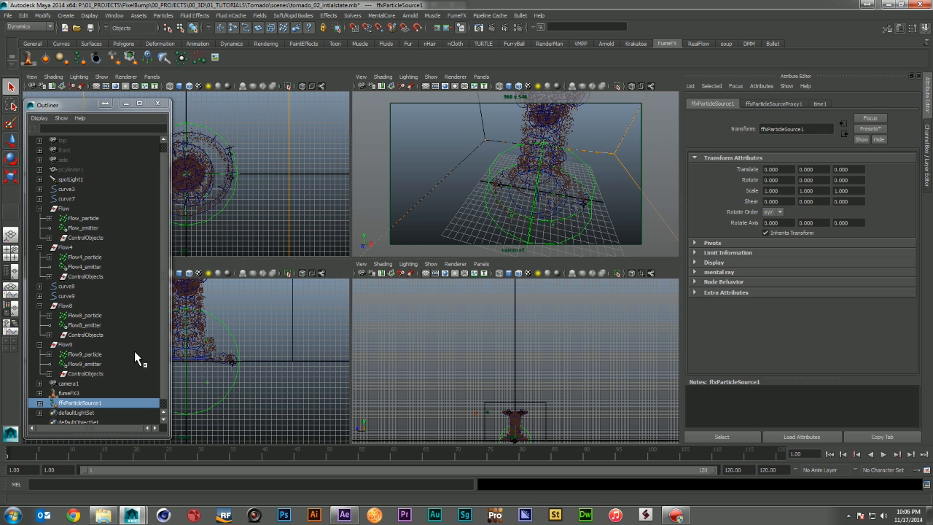
- Attach Flow_particle, Flow4_particle, Flow8_particle and Flow9_particle to the FumeFX particle source
left_click(92, 209)
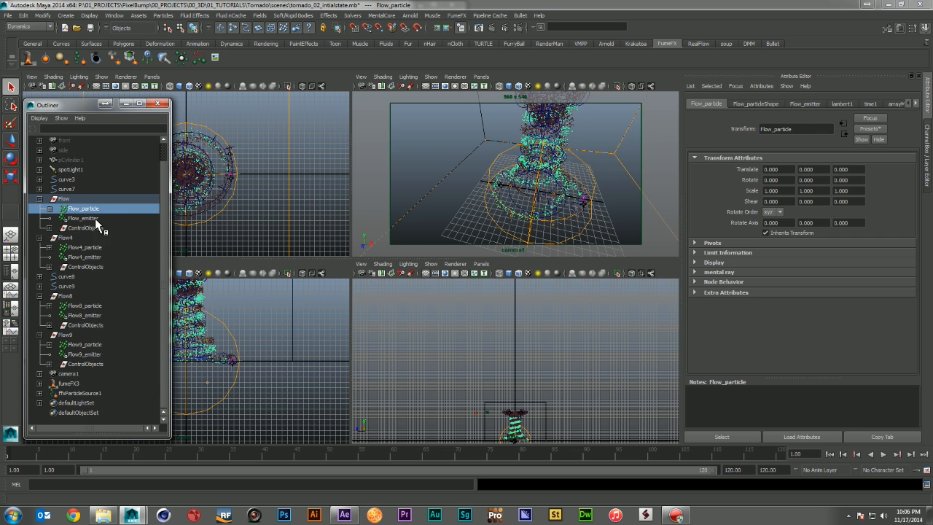
left_click(93, 248, "ctrl")
left_click(94, 306, "ctrl")
left_click(93, 344, "ctrl")
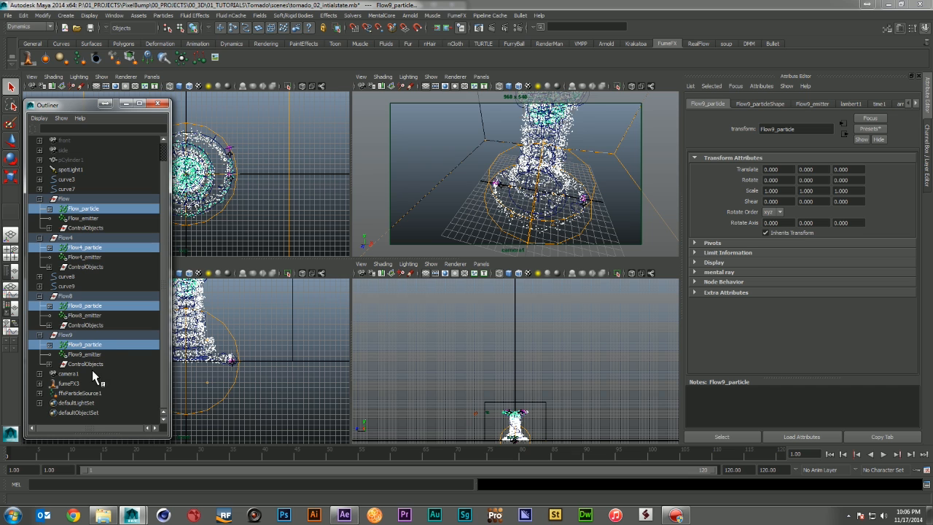
left_click(91, 394, "ctrl")
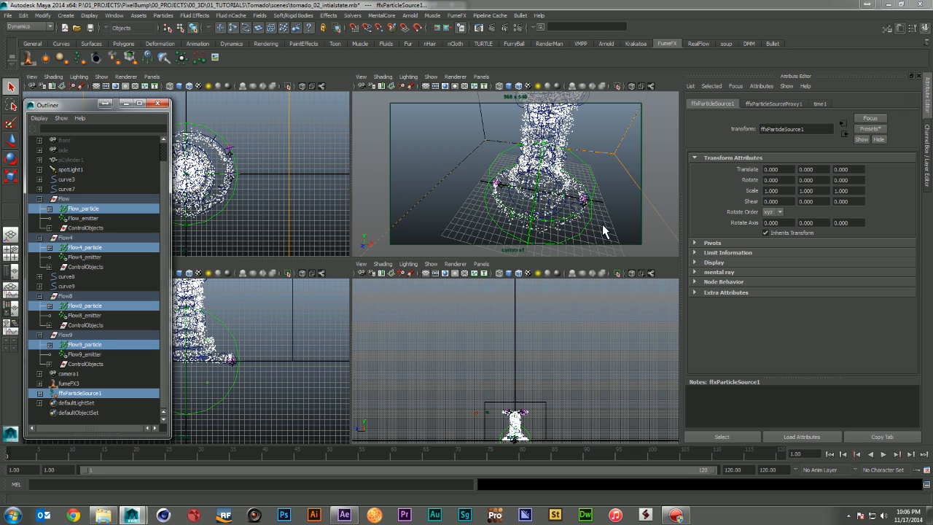
left_click(762, 108)
left_click(727, 169)
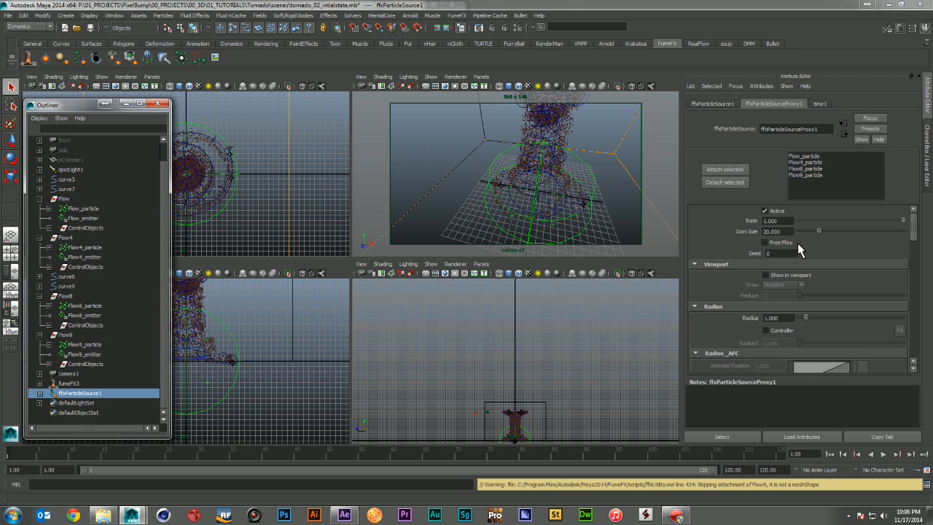
- Set the particle source's icon size to 5 and show its particles in the viewport
left_click(780, 231)
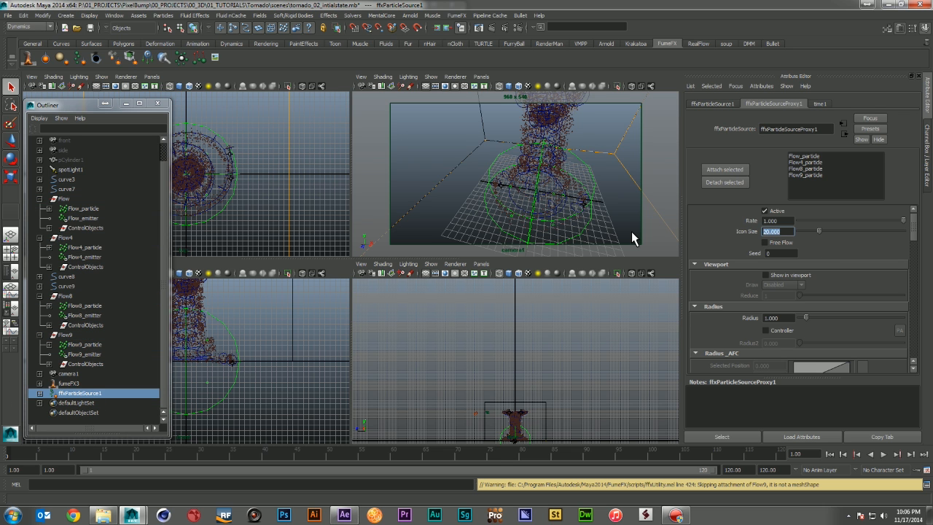
type("5")
key("Return")
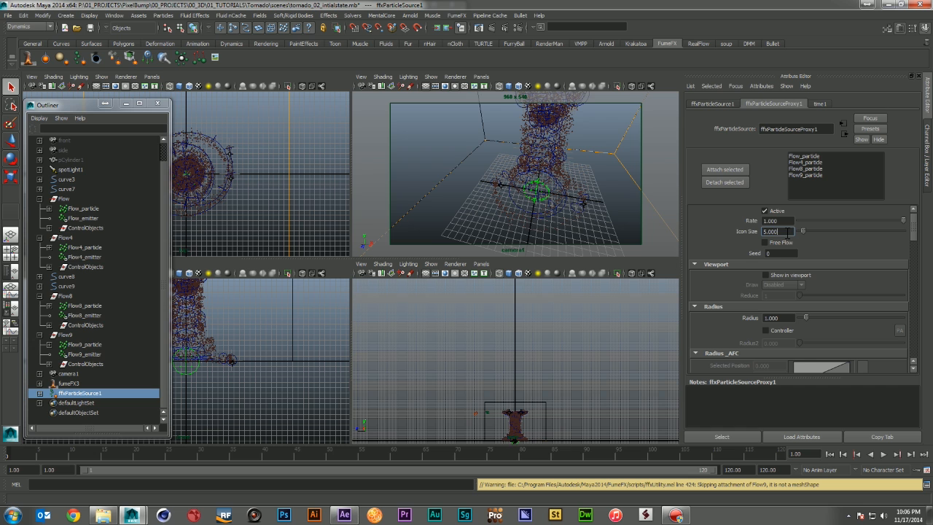
scroll(732, 255, "down", 2)
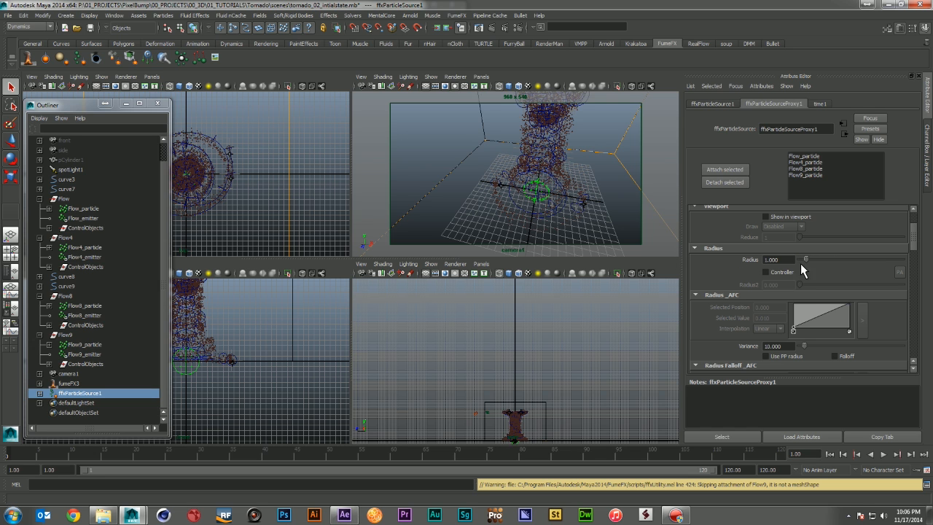
left_click(766, 216)
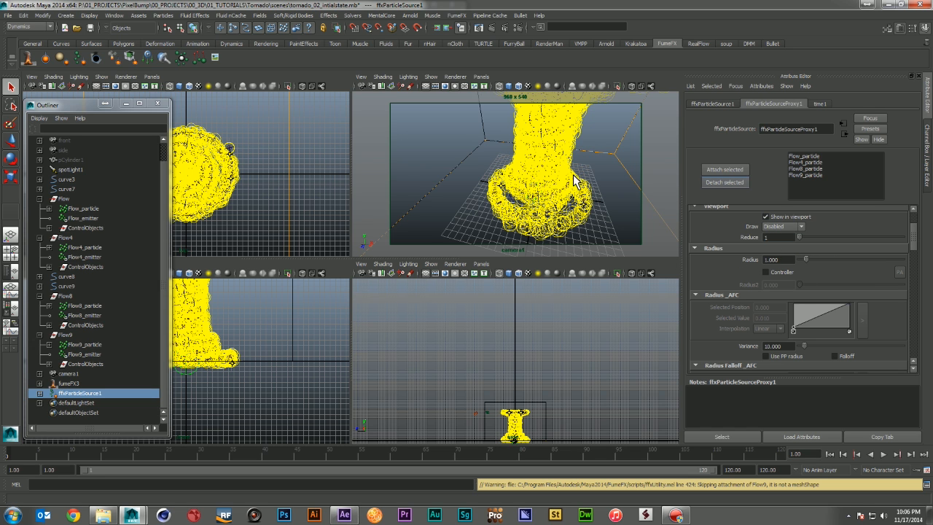
- Reduce the particle source's radius, trying 0.5 and settling on 0.35
left_click_drag(787, 259, 736, 262)
type("0.5")
key("Return")
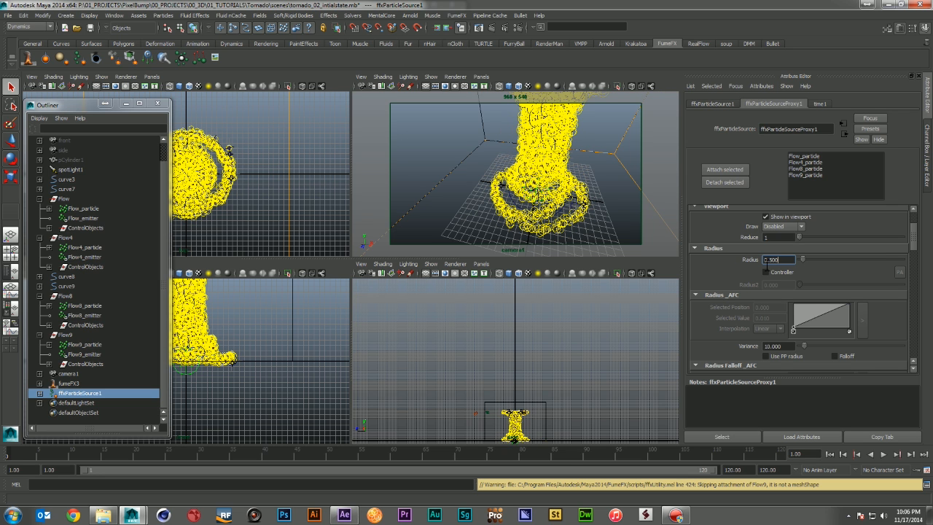
left_click_drag(792, 260, 772, 260)
type("35")
key("Return")
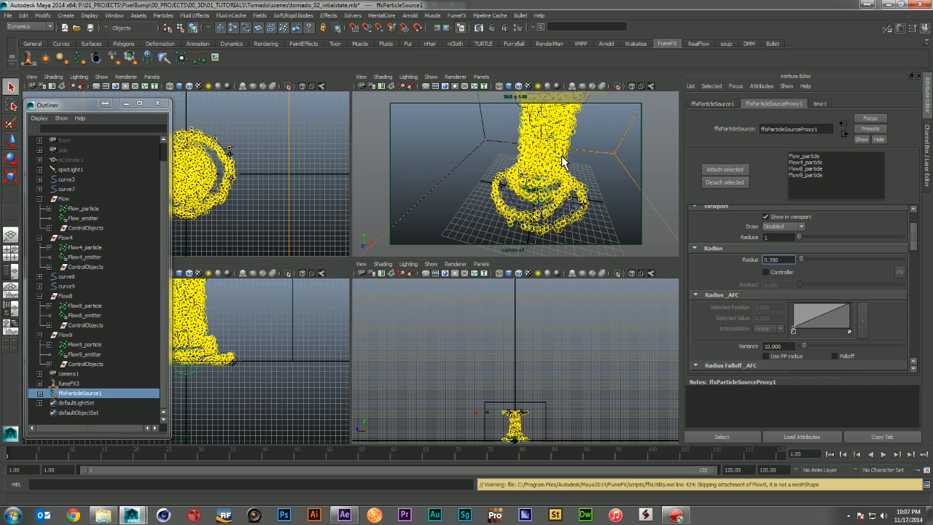
- Set the particle source's fuel type to Disabled
scroll(733, 273, "down", 2)
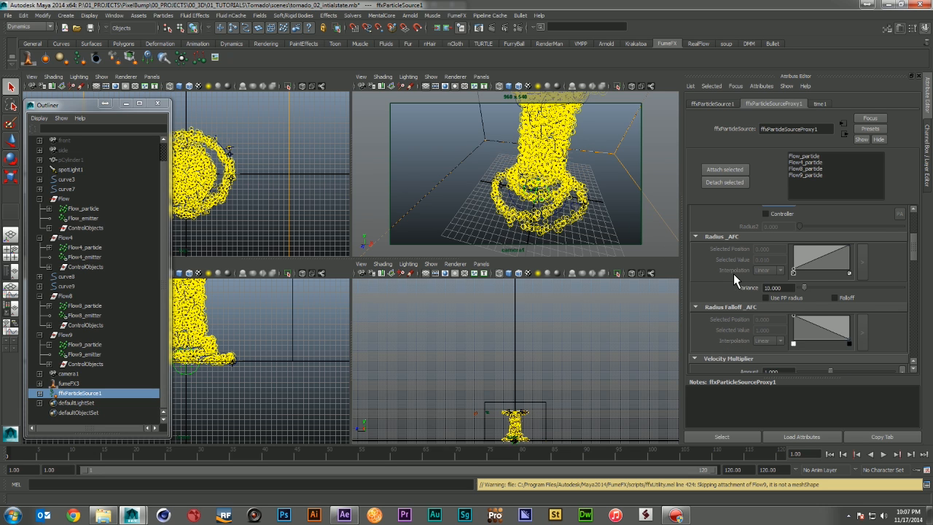
scroll(790, 239, "up", 1)
scroll(730, 291, "down", 5)
scroll(730, 290, "down", 2)
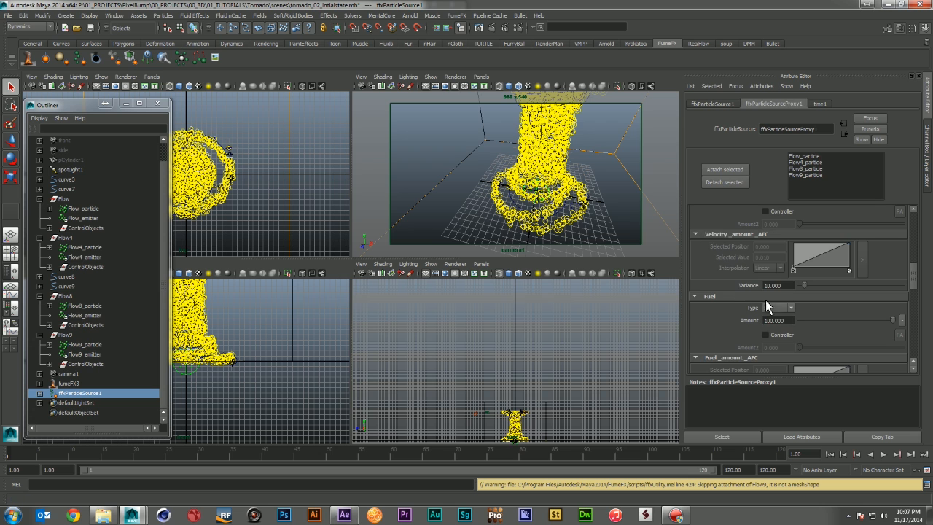
left_click(777, 307)
left_click(774, 316)
- Set the particle source's smoke amount to 3
scroll(742, 308, "up", 2)
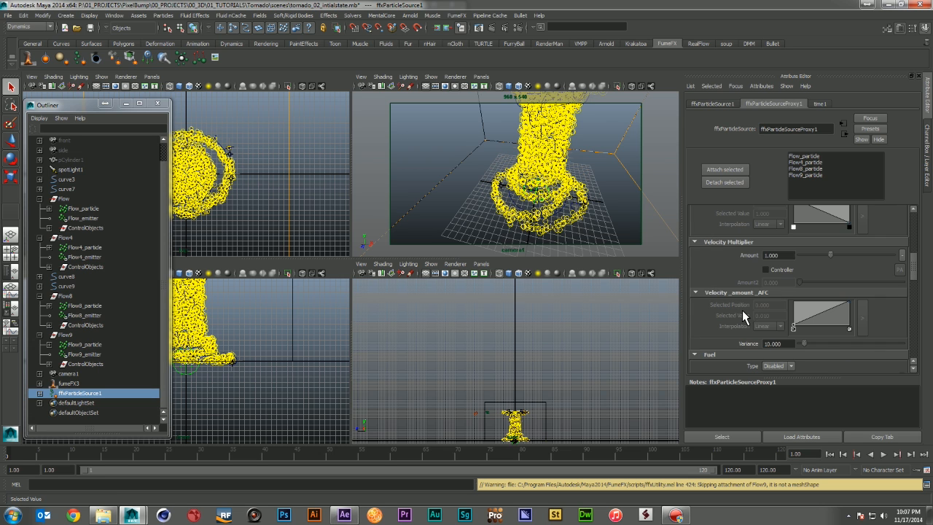
scroll(743, 312, "down", 4)
scroll(742, 310, "down", 4)
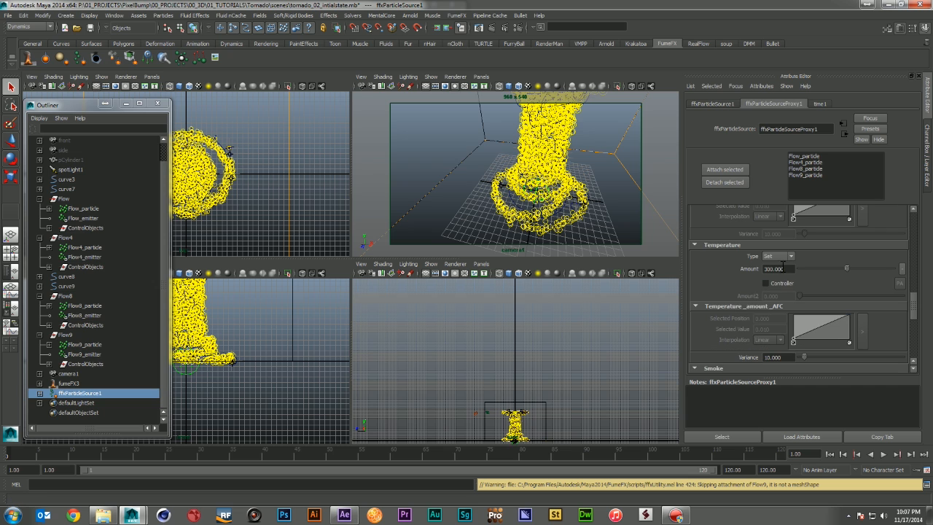
scroll(750, 284, "down", 2)
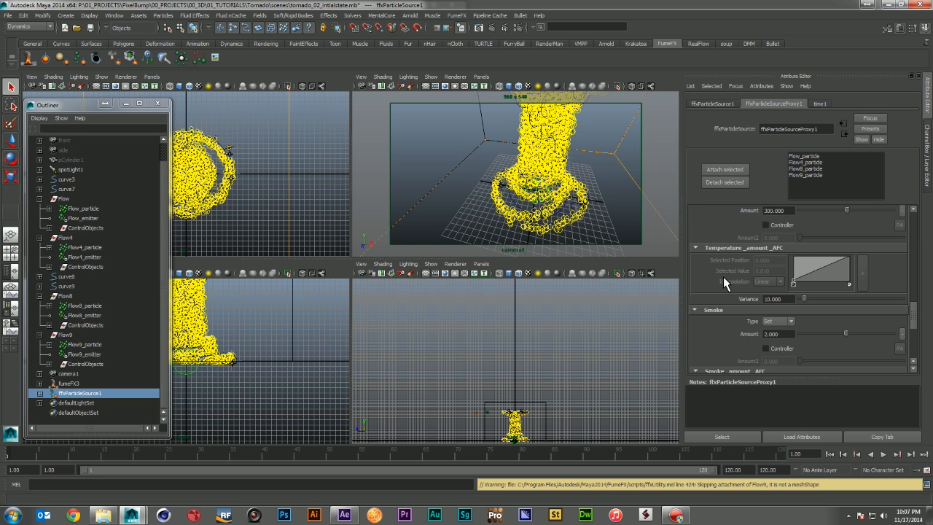
left_click(785, 334)
type("3")
key("Return")
scroll(754, 309, "up", 8)
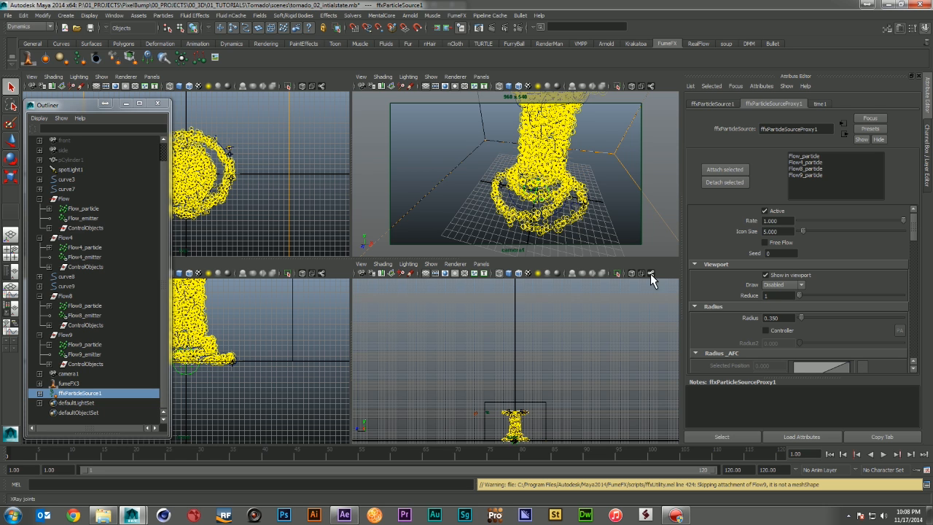
- Collapse the Flow, Flow4, Flow8 and Flow9 groups in the Outliner and clear the selection
left_click(39, 199)
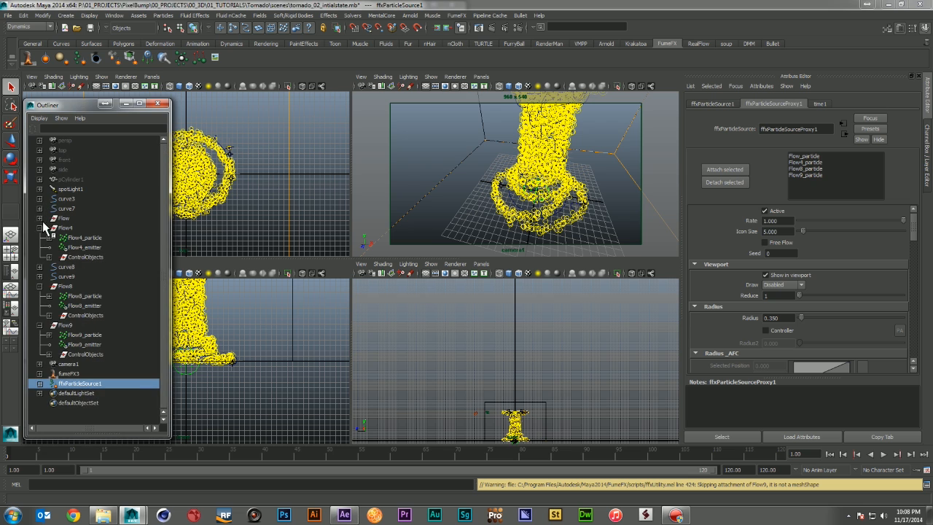
left_click(40, 228)
left_click(39, 257)
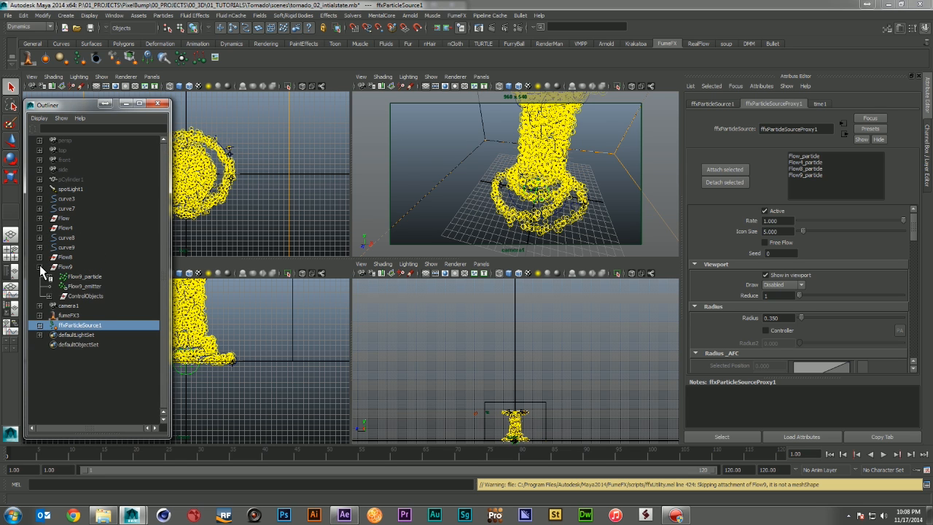
left_click(40, 266)
left_click(91, 346)
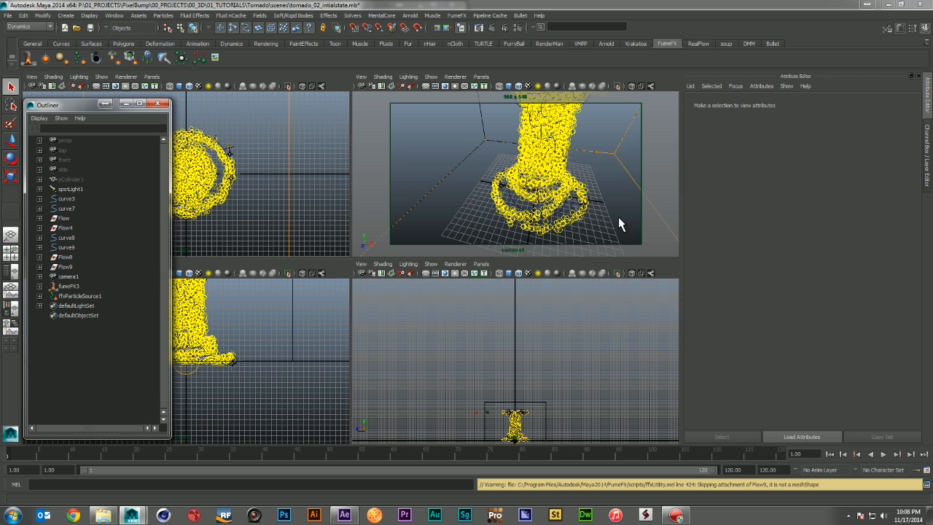
- Link ffxParticleSource1 and the spot light to fumeFX3 in the FumeFX Relationship Manager
left_click(274, 305)
left_click(81, 296)
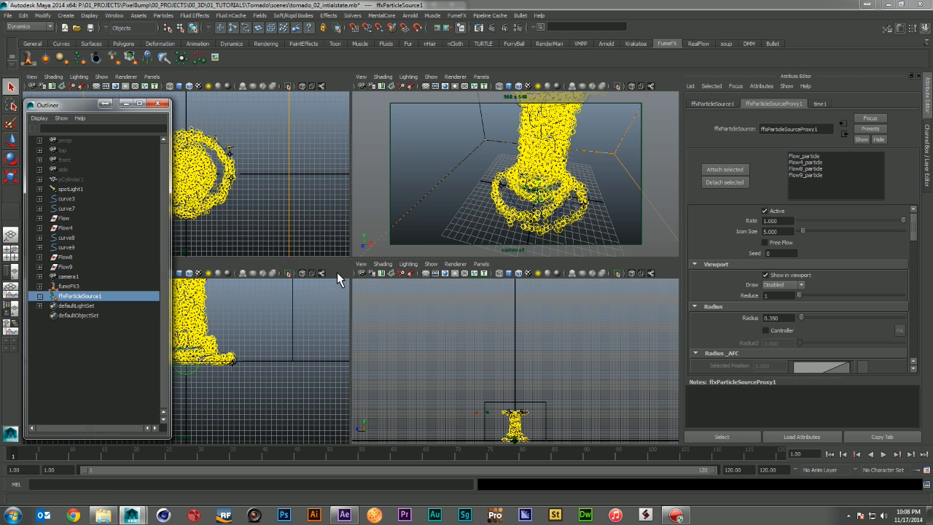
left_click(65, 286)
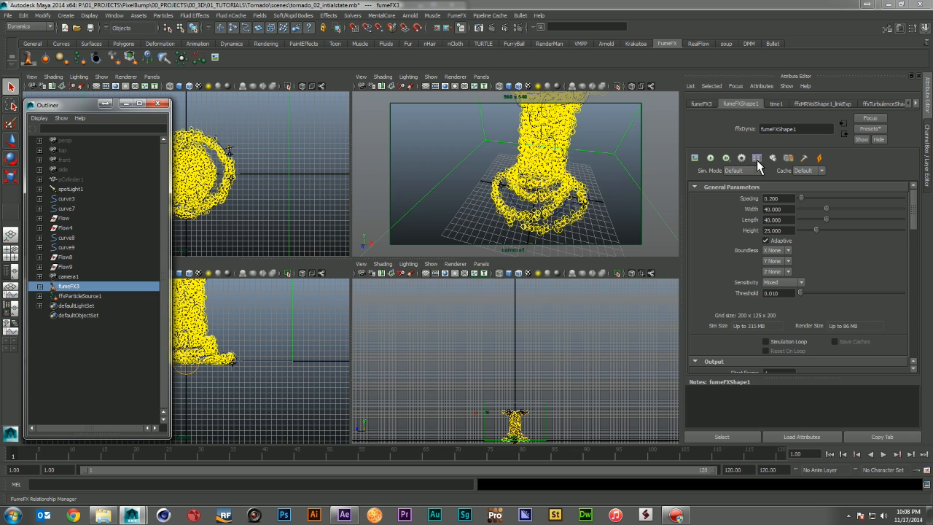
left_click(758, 157)
left_click(486, 228)
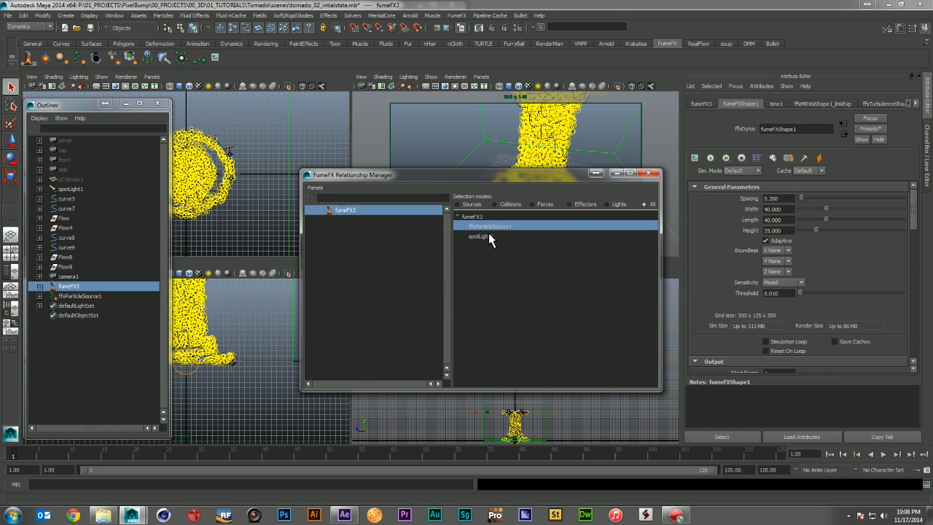
left_click(489, 236, "shift")
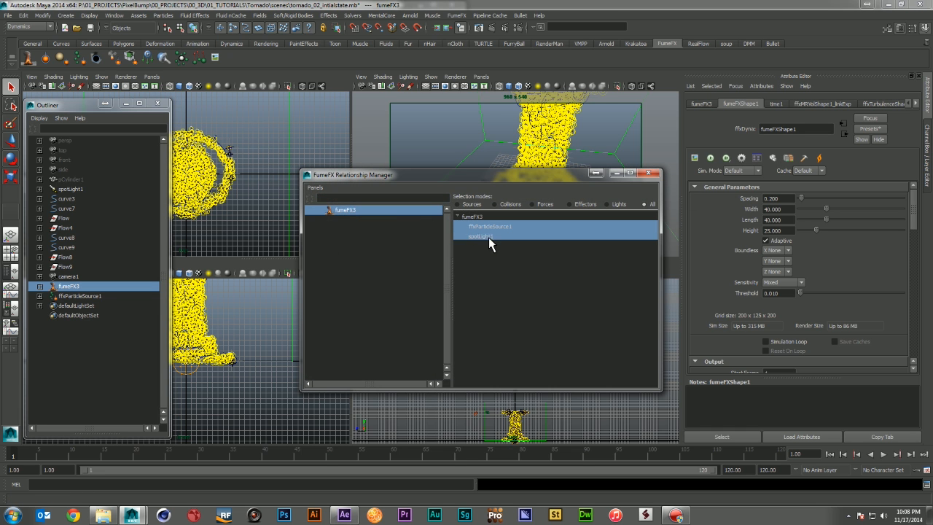
left_click(649, 174)
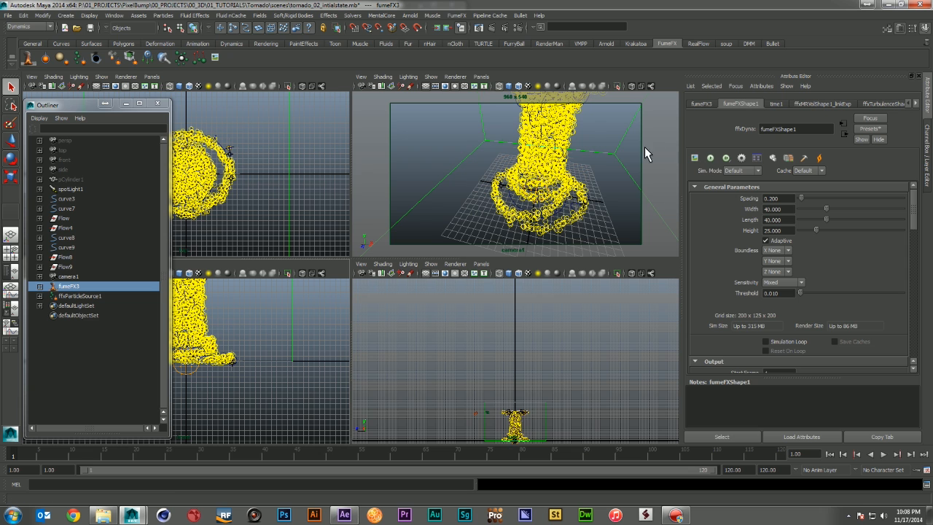
- Save the scene and start the default fumeFX3 simulation with the GPU preview window open
key("ctrl+s")
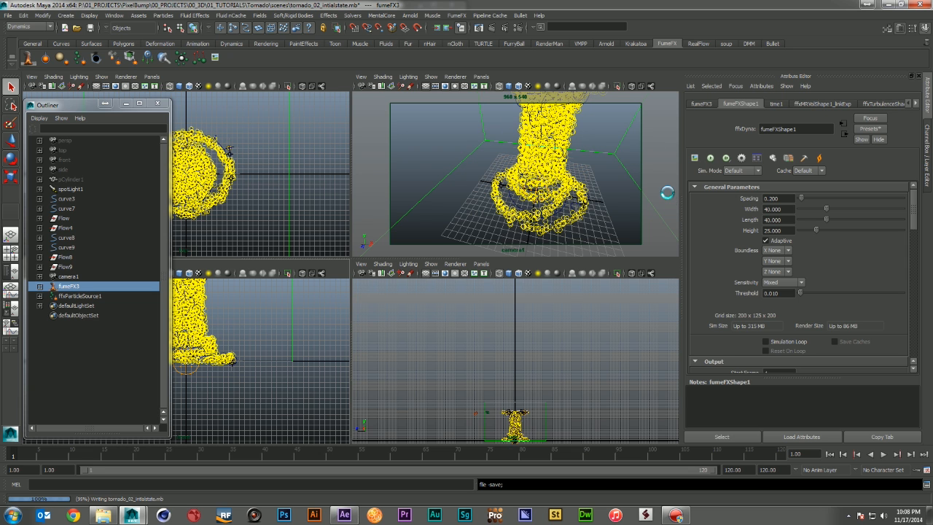
left_click(696, 158)
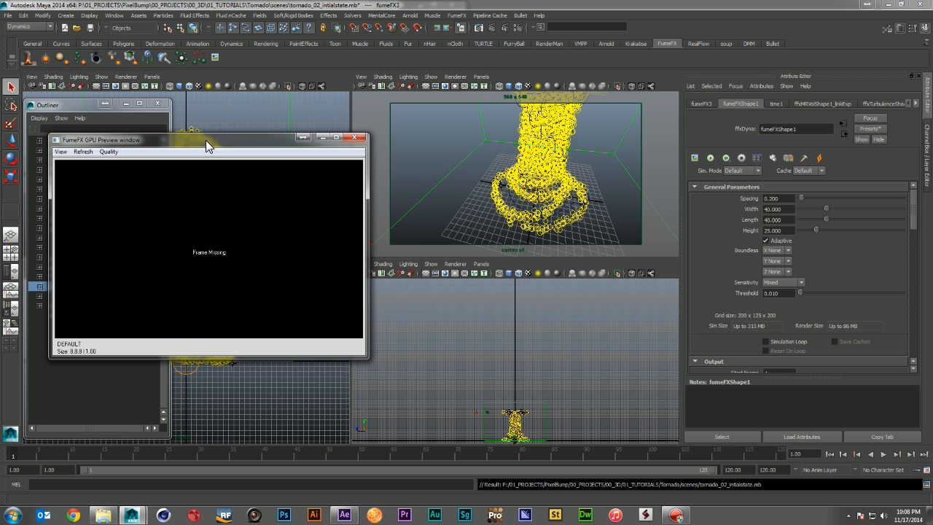
left_click_drag(253, 139, 299, 145)
left_click(710, 157)
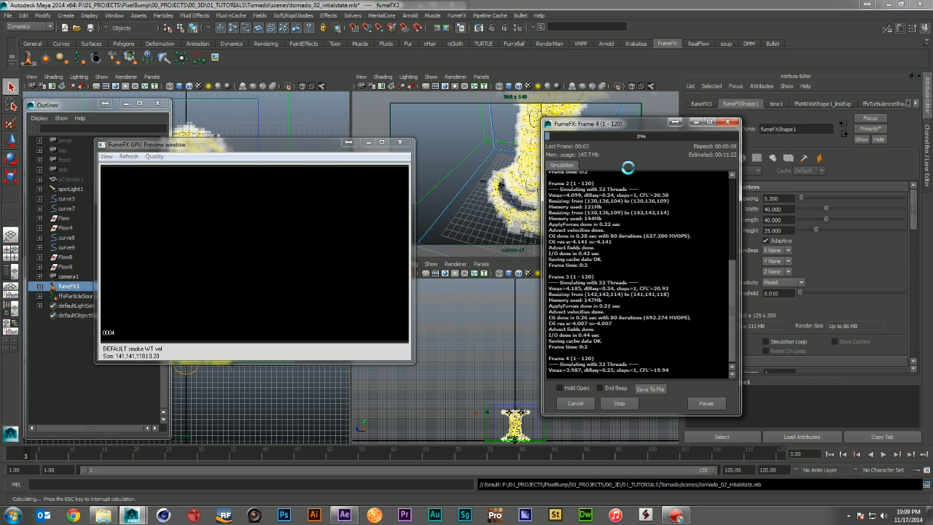
- Enable shadows in the GPU preview and choose a preview quality option
left_click(107, 155)
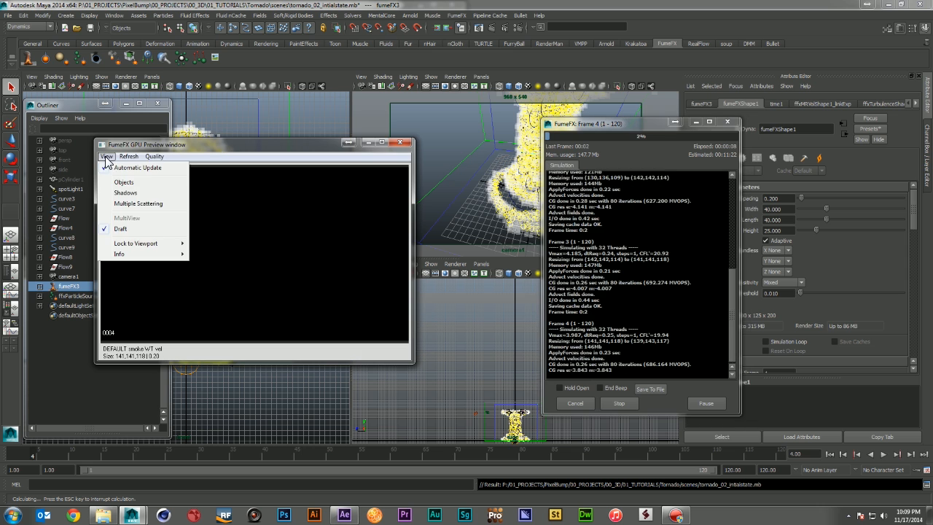
left_click(127, 193)
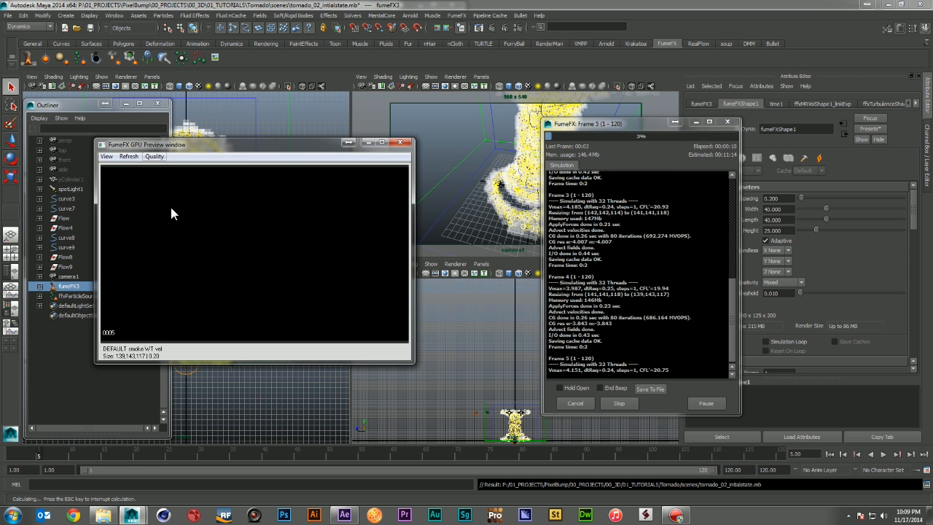
left_click(154, 156)
left_click(172, 207)
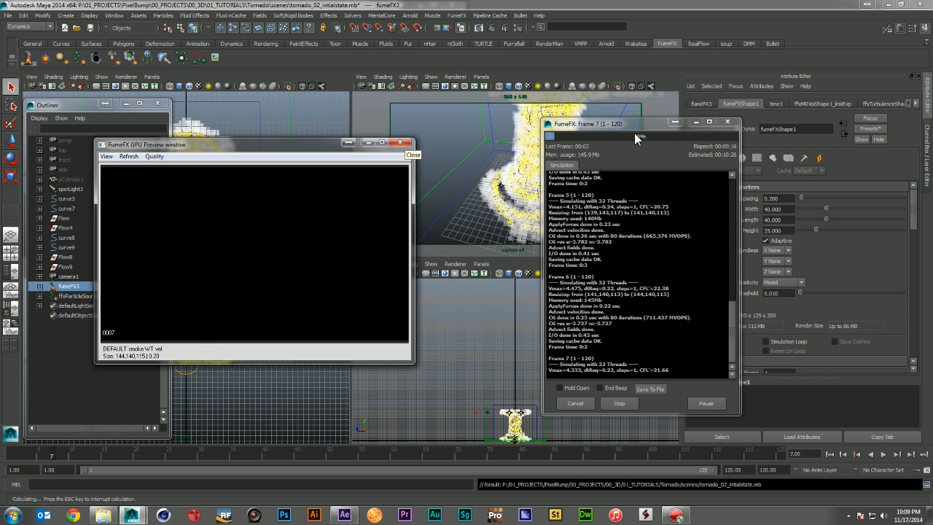
- Close the GPU preview and move the simulation progress window clear of the viewports
left_click_drag(646, 124, 537, 140)
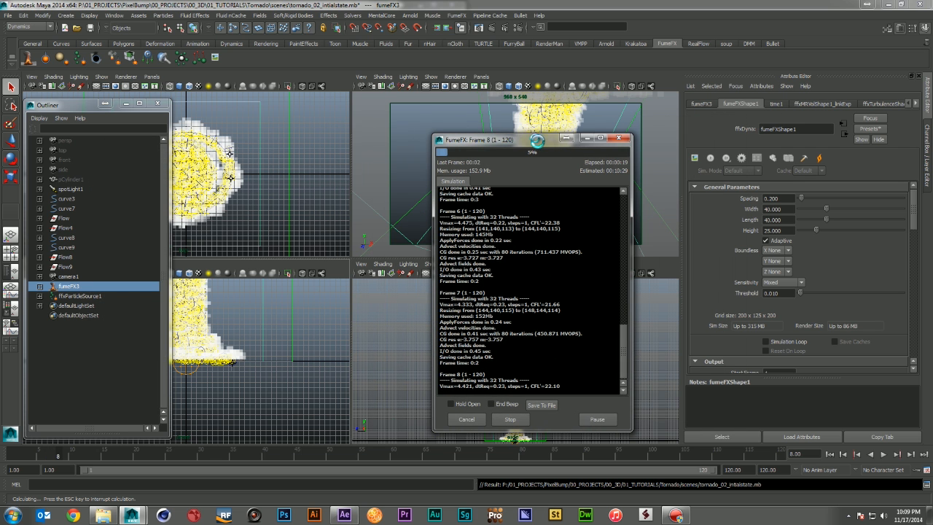
left_click(694, 157)
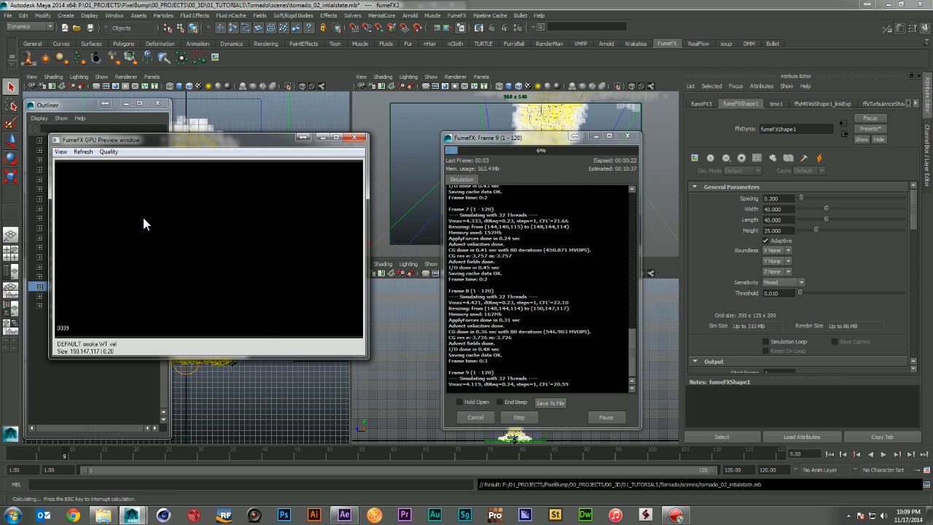
left_click(355, 138)
left_click_drag(517, 139, 758, 141)
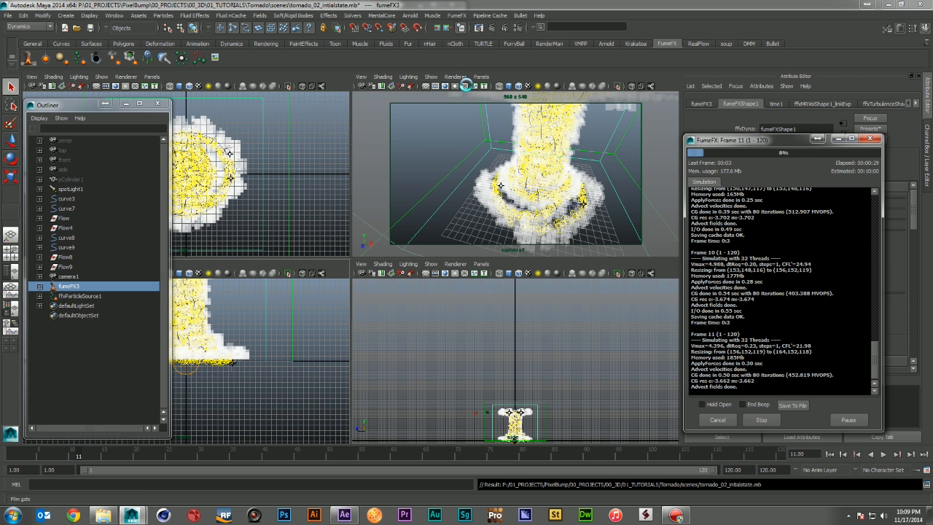
- Try the FumeFX Viewport Renderer in the camera view and return to Default Quality Rendering
left_click(462, 77)
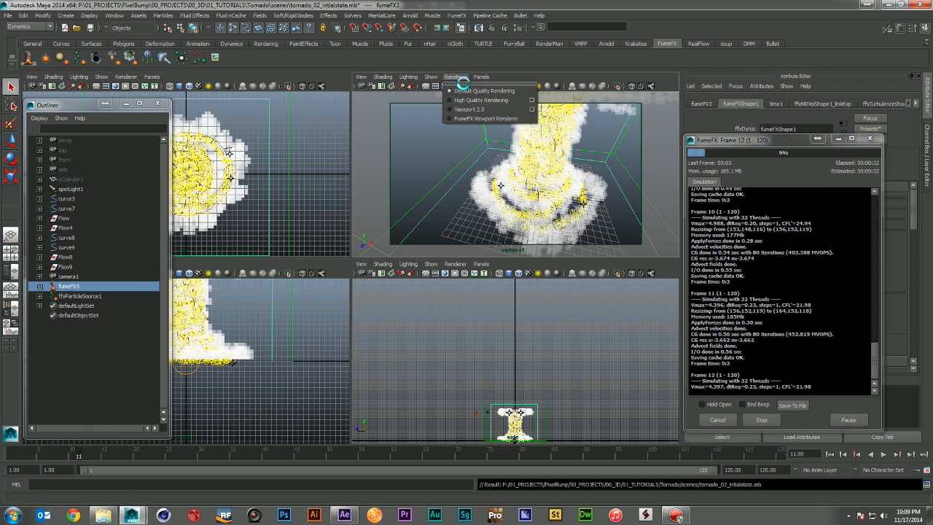
left_click(486, 119)
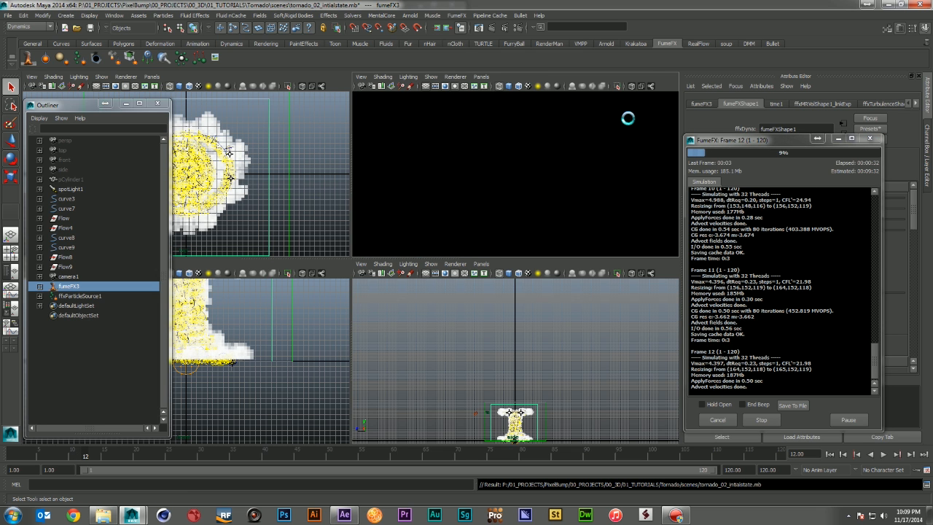
left_click(449, 78)
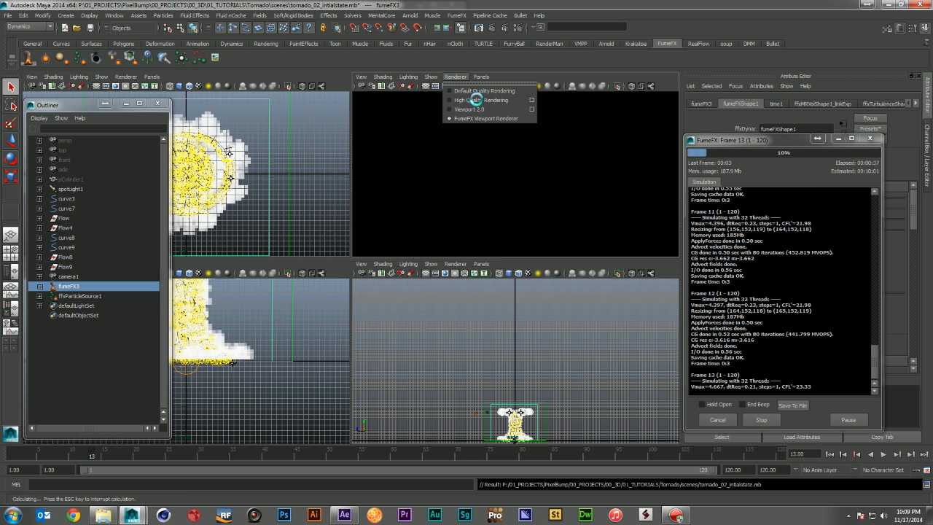
left_click(479, 90)
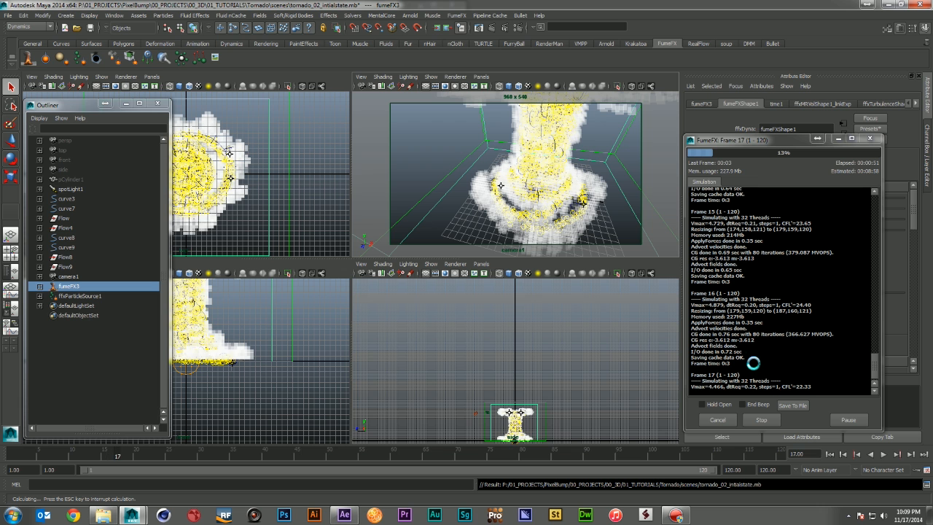
- Reopen the GPU preview beside the running simulation and check its Automatic Update option
left_click_drag(734, 140, 733, 168)
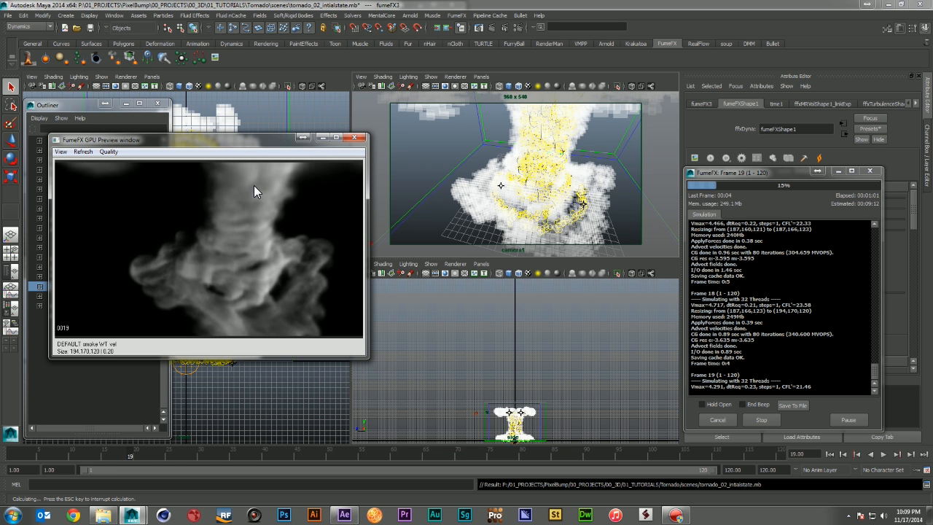
left_click(61, 151)
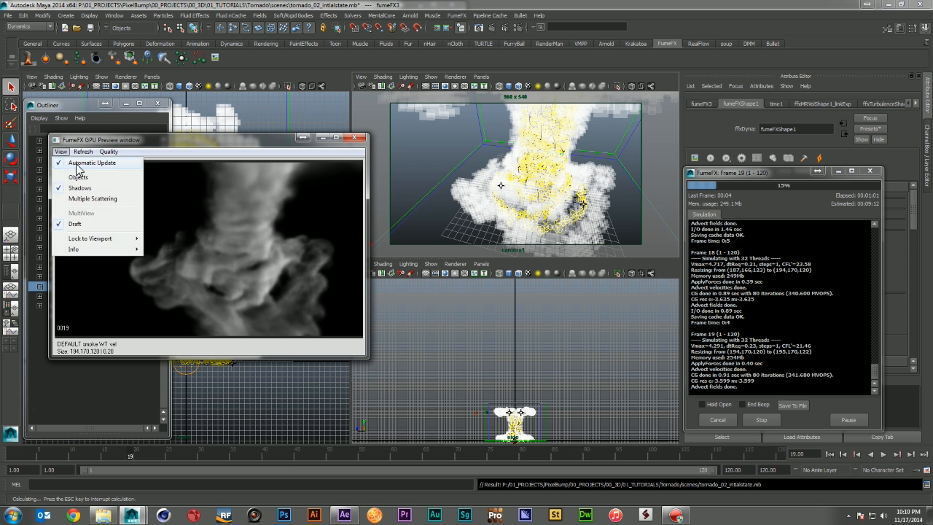
left_click(78, 163)
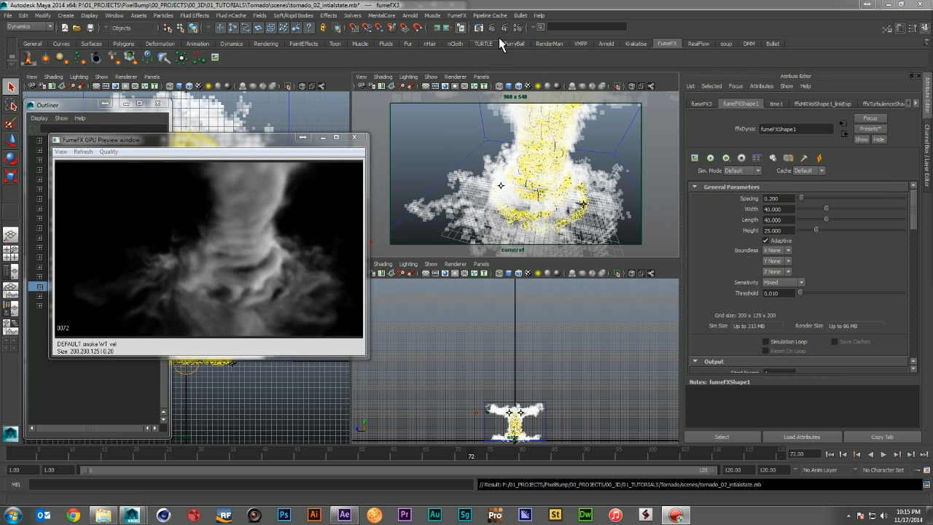
- Open the FumeFX Make Preview options and set the frame range from 1 to 72
left_click(457, 16)
mouse_move(513, 137)
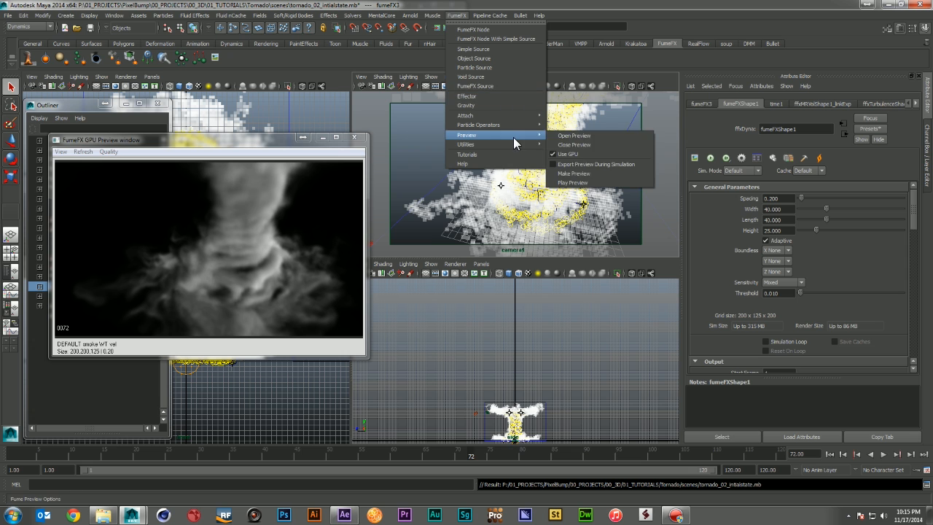
left_click(590, 173)
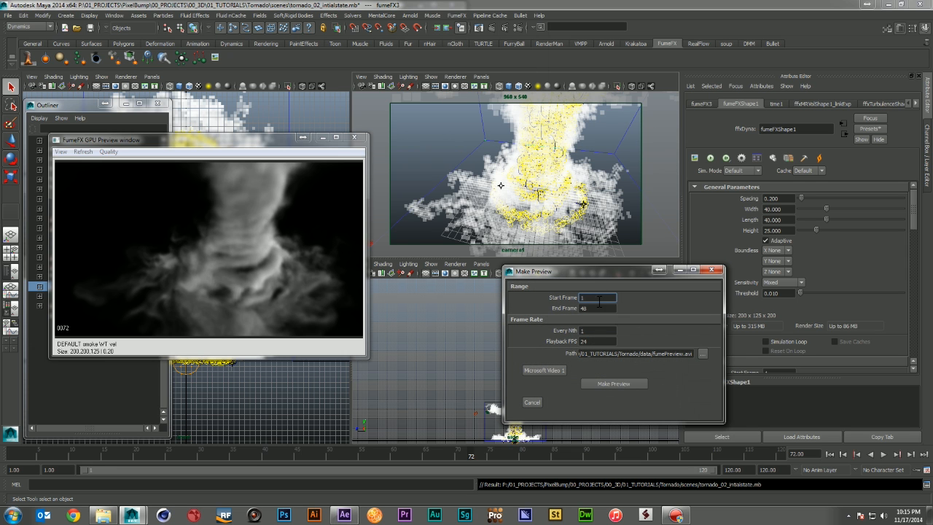
key("Tab")
- Set the preview's output path to test.avi on the Desktop and make the preview movie
left_click(702, 354)
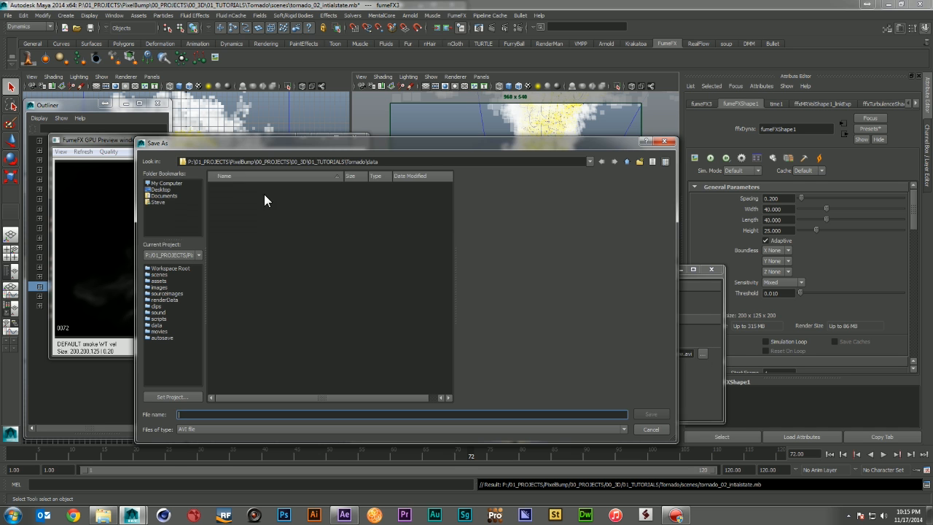
left_click(165, 183)
left_click(161, 190)
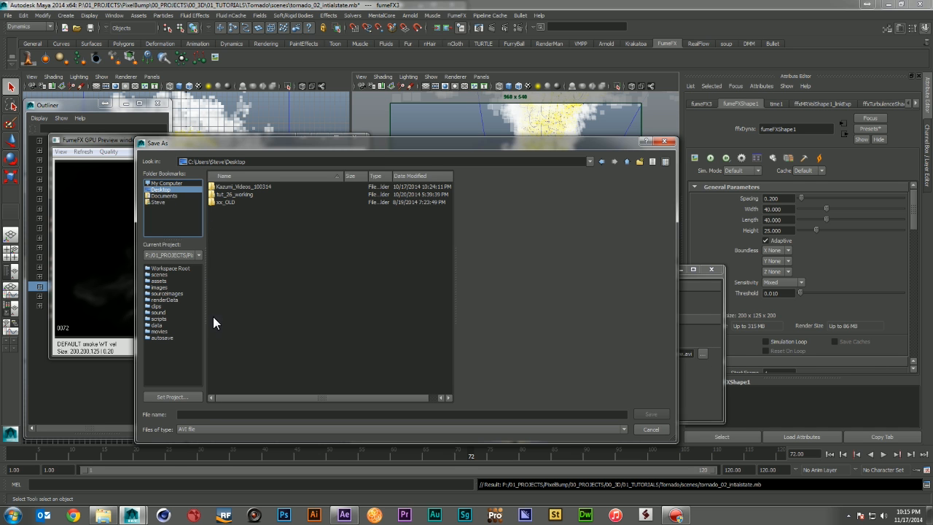
left_click(199, 415)
type("test")
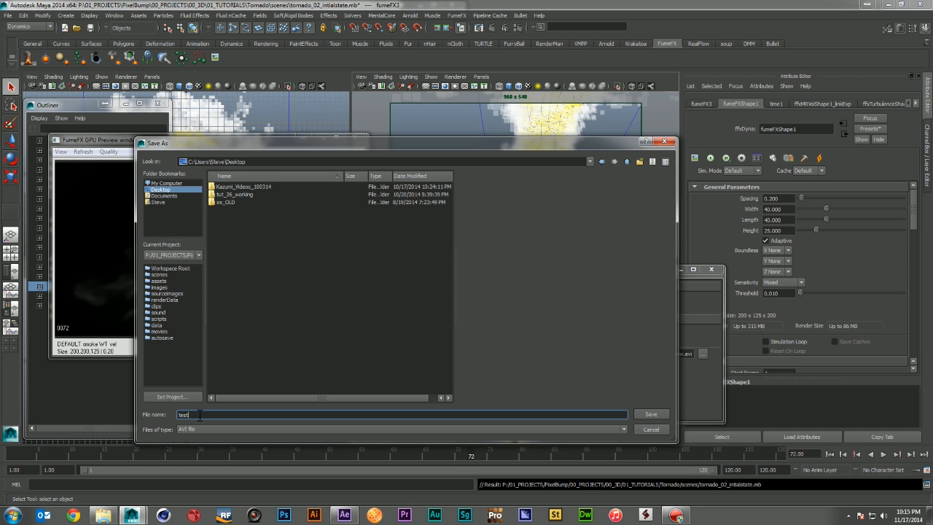
left_click(651, 414)
left_click(607, 382)
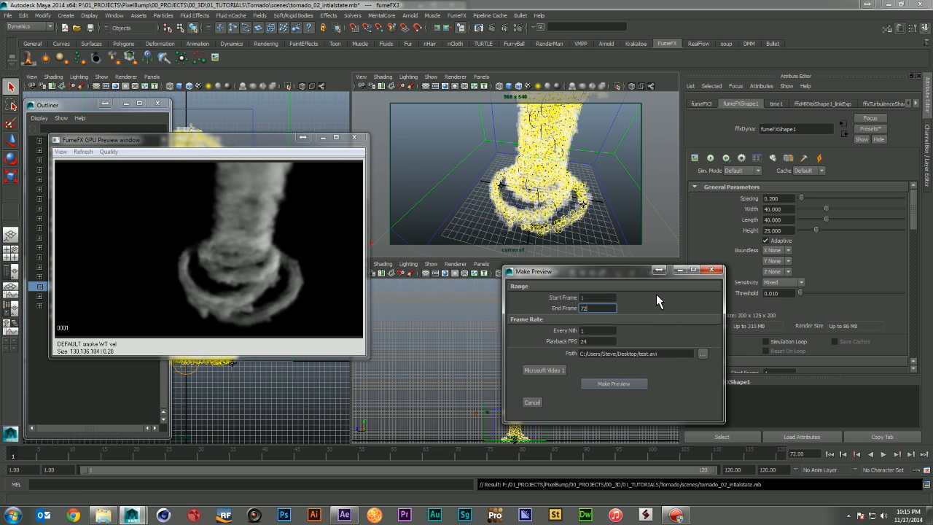
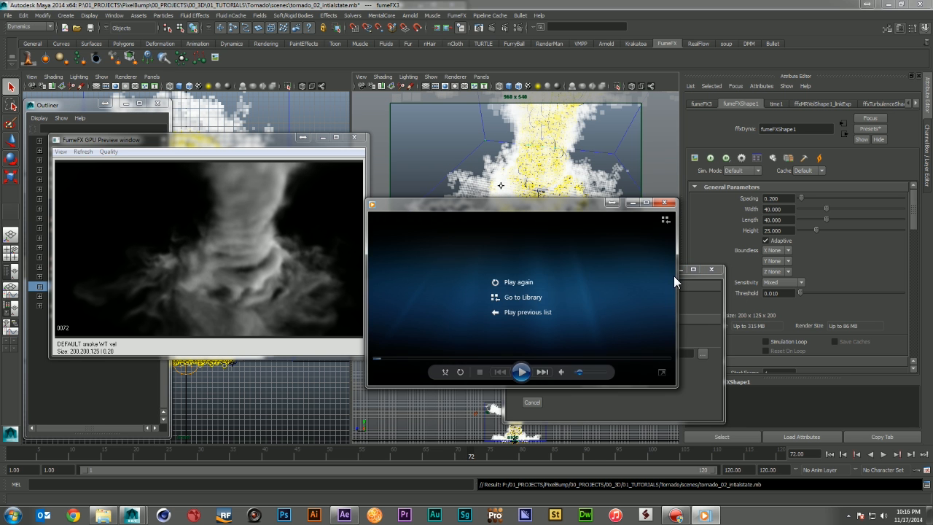
- Replay the finished preview movie, then close the player, the Make Preview dialog and the GPU preview
left_click(521, 371)
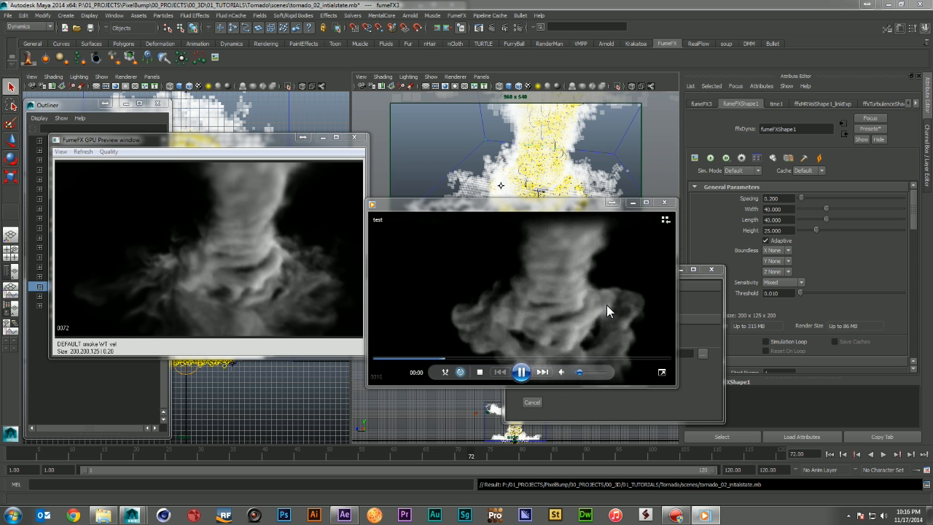
left_click(663, 204)
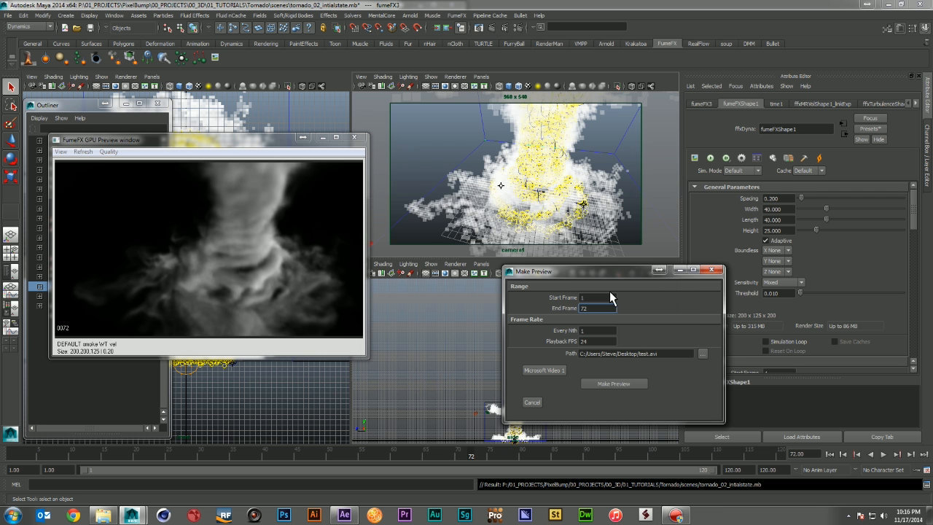
left_click(711, 270)
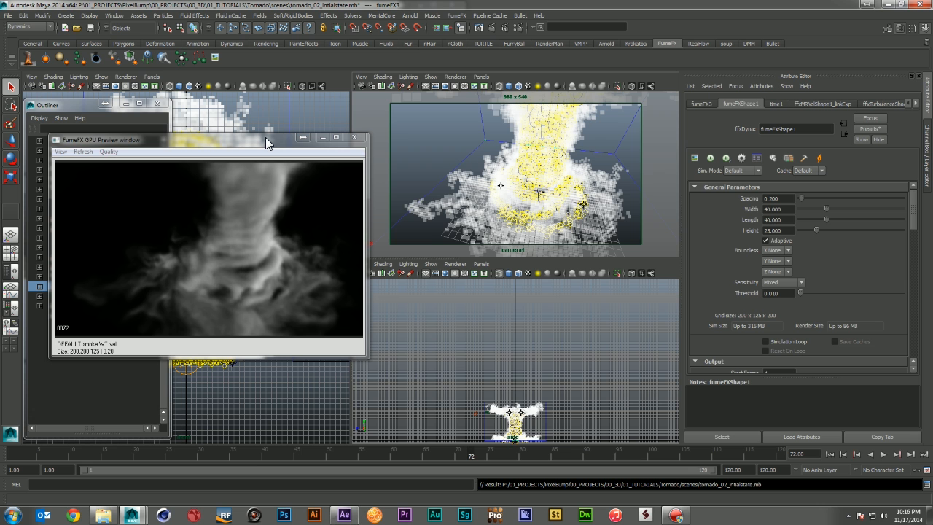
left_click(356, 138)
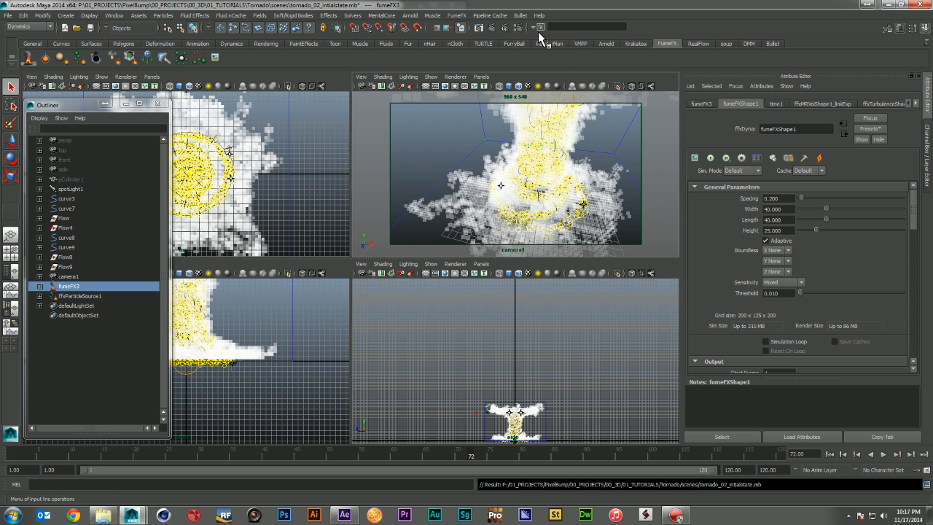
- Check the renderer in the Render Settings, then render frame 72 with Arnold and view its alpha channel
left_click(519, 28)
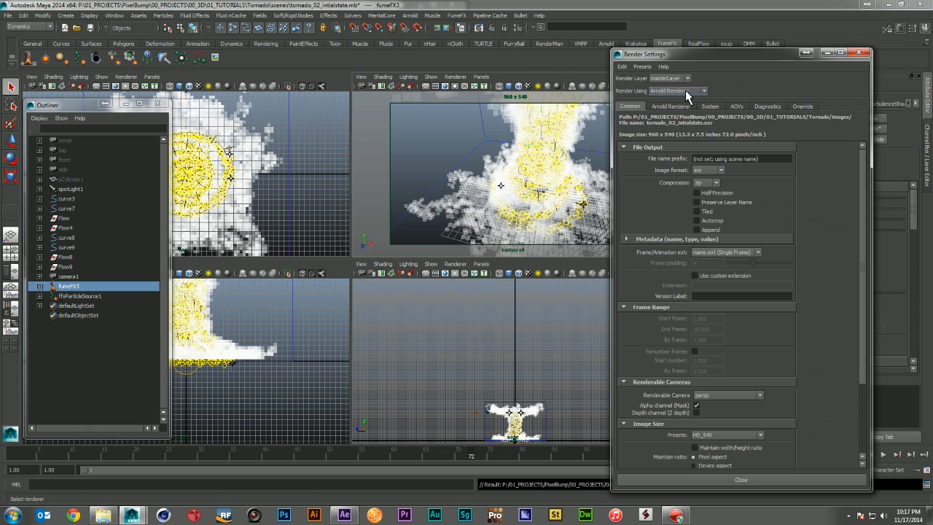
left_click(858, 54)
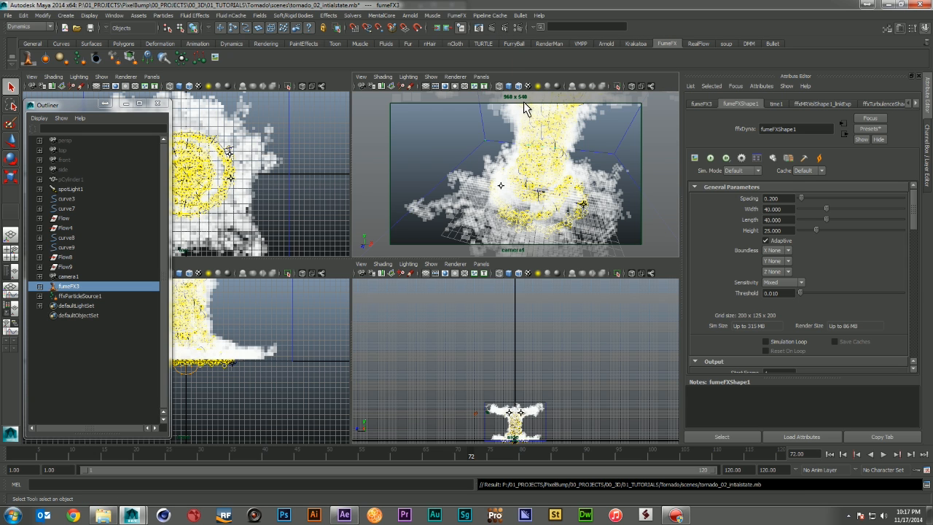
left_click(505, 29)
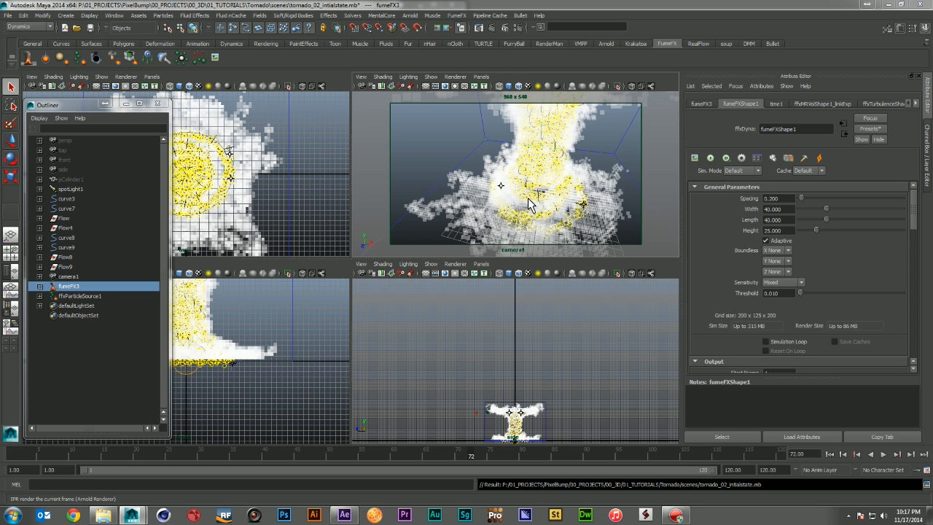
left_click_drag(843, 108, 386, 108)
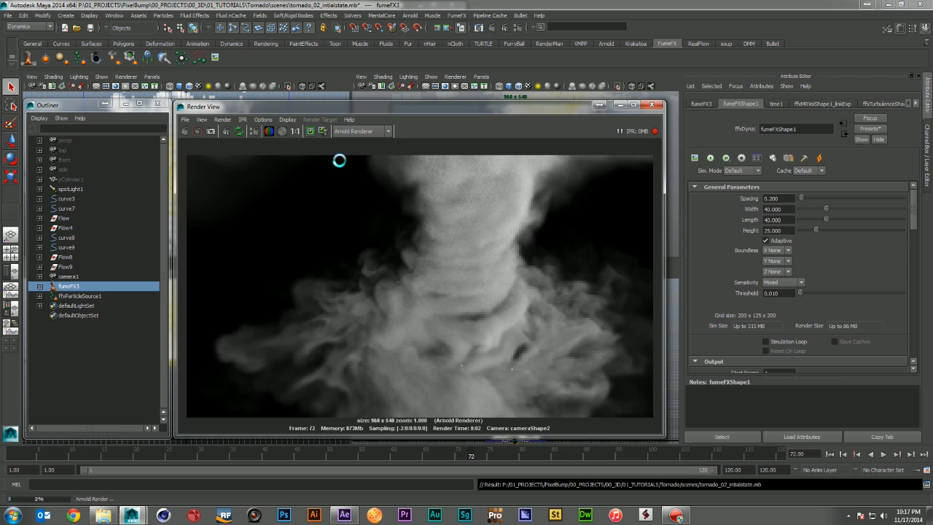
left_click(282, 131)
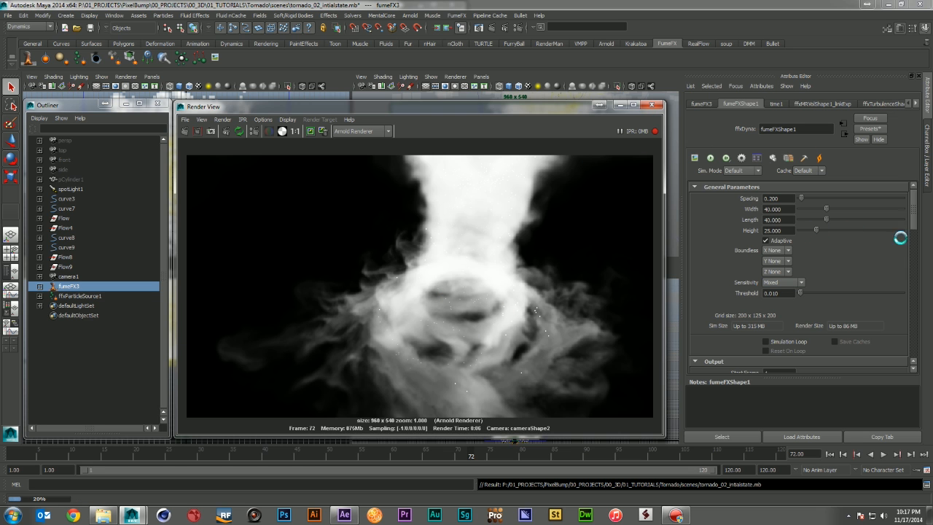
- Set the FumeFX smoke opacity to 5 in the rendering settings and render the frame again
left_click_drag(913, 214, 912, 350)
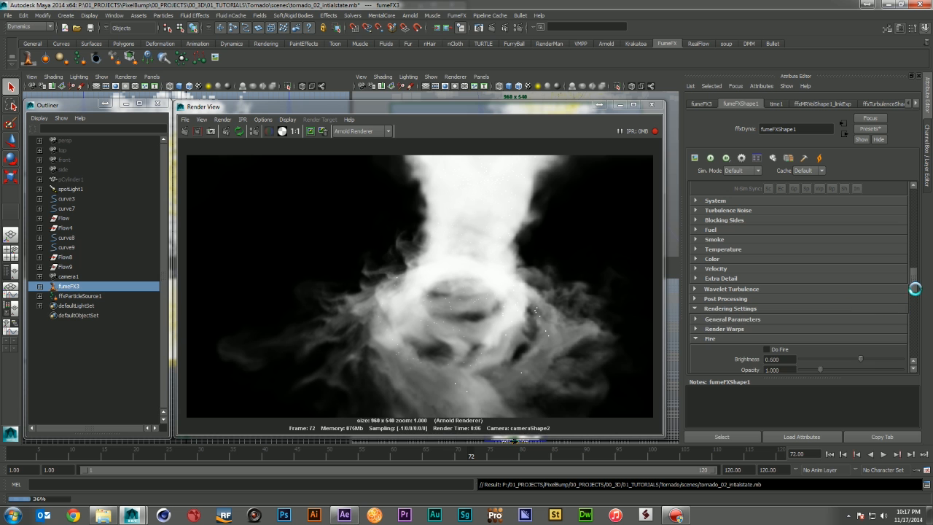
left_click(651, 105)
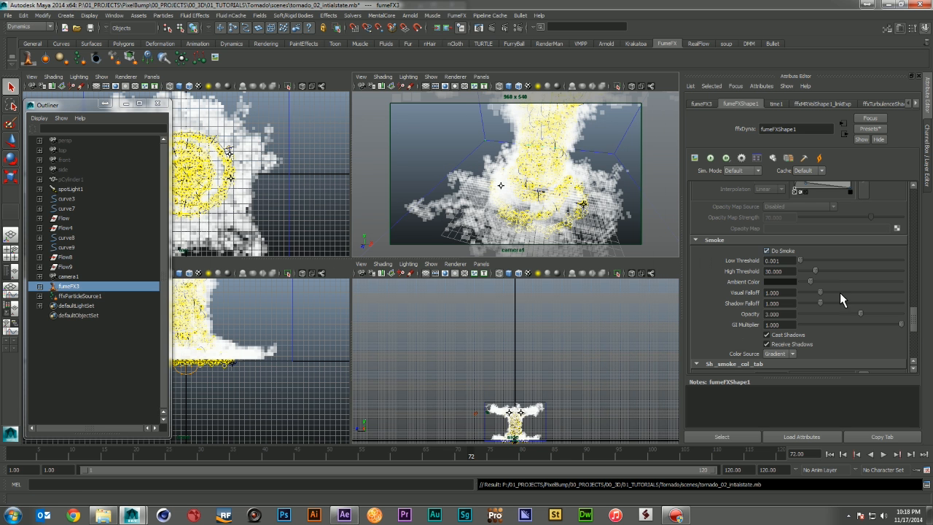
left_click_drag(916, 324, 916, 332)
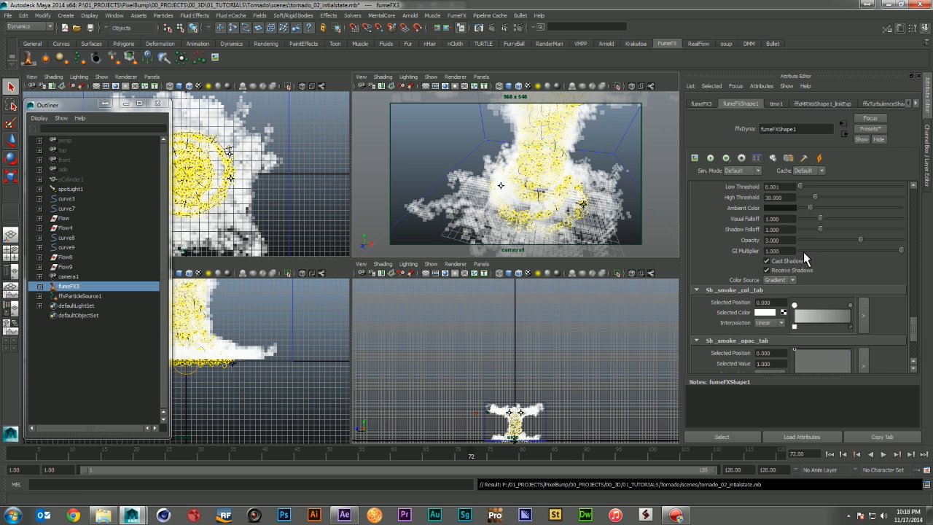
type("5")
key("Return")
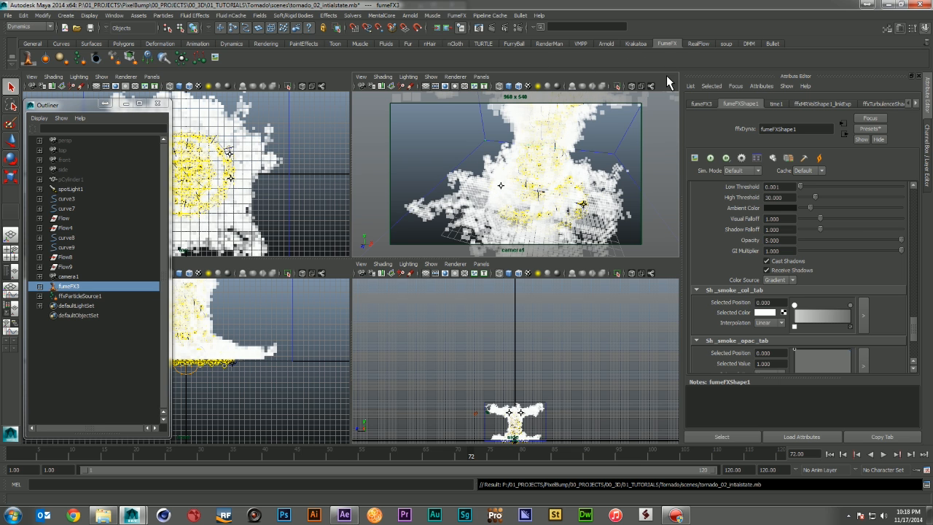
left_click(511, 28)
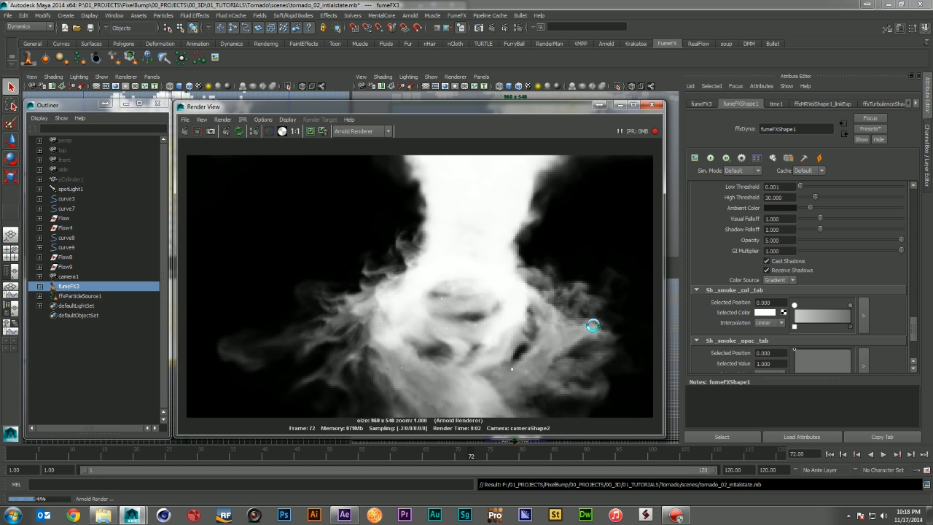
- Set the FumeFX smoke opacity to 7 and close the Render View after checking the render
left_click(787, 240)
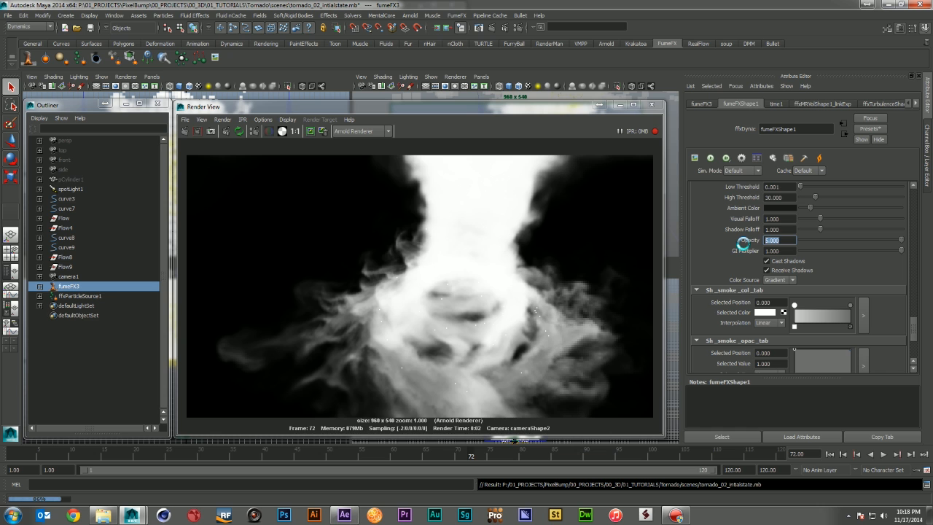
type("7")
key("Return")
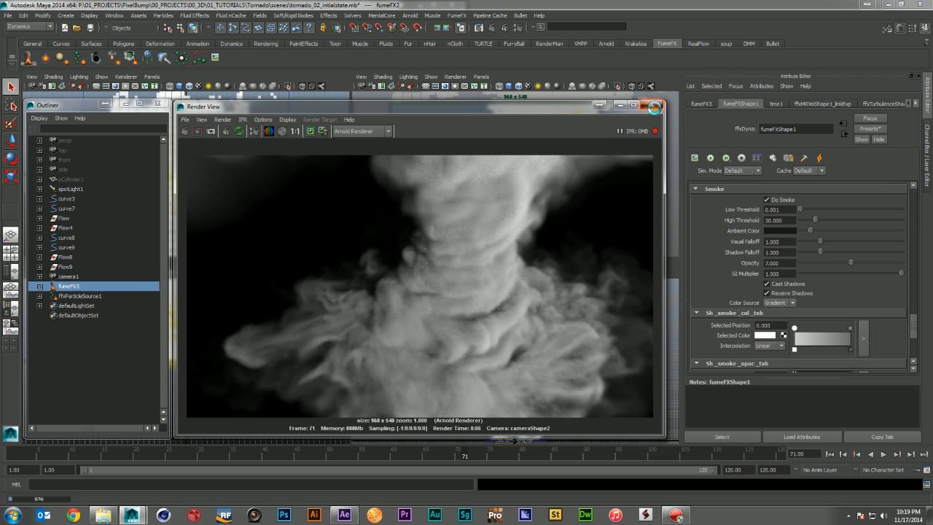
left_click(653, 107)
- Set the fumeFX3 grid spacing to 0.1, look over the simulation quality settings and save the scene
scroll(912, 309, "up", 10)
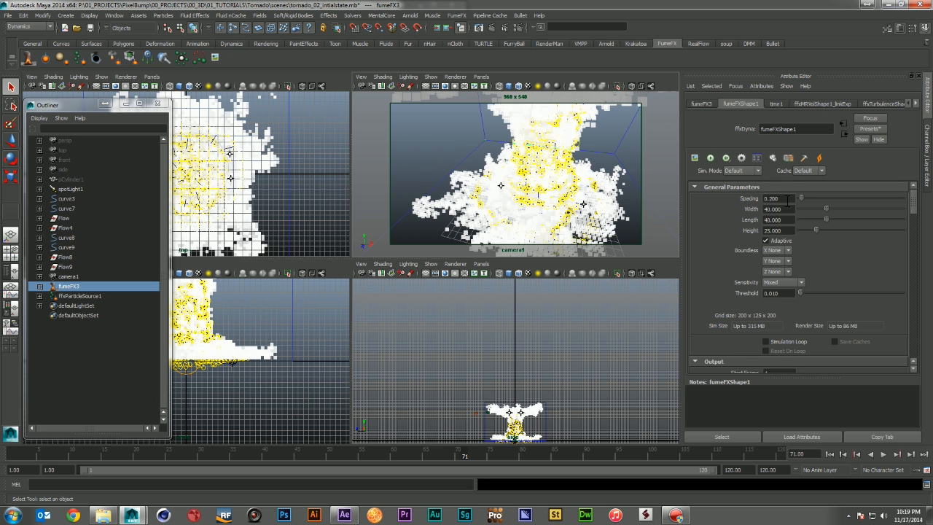
left_click(784, 199)
type("0.1")
key("Return")
left_click_drag(917, 207, 924, 252)
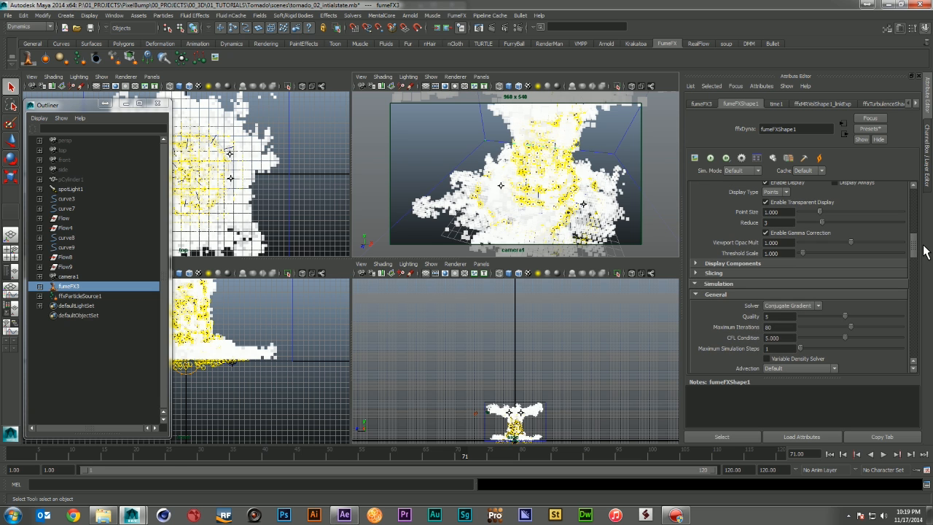
scroll(786, 332, "up", 5)
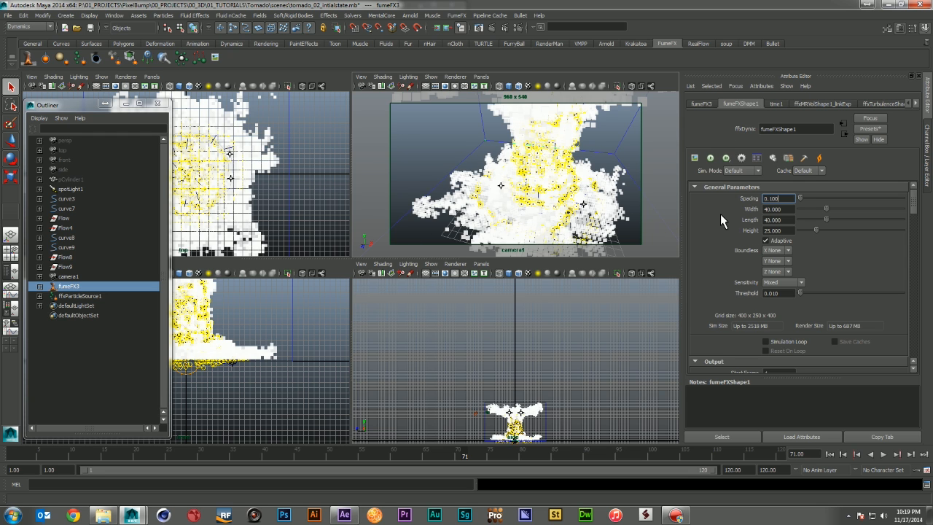
key("ctrl+s")
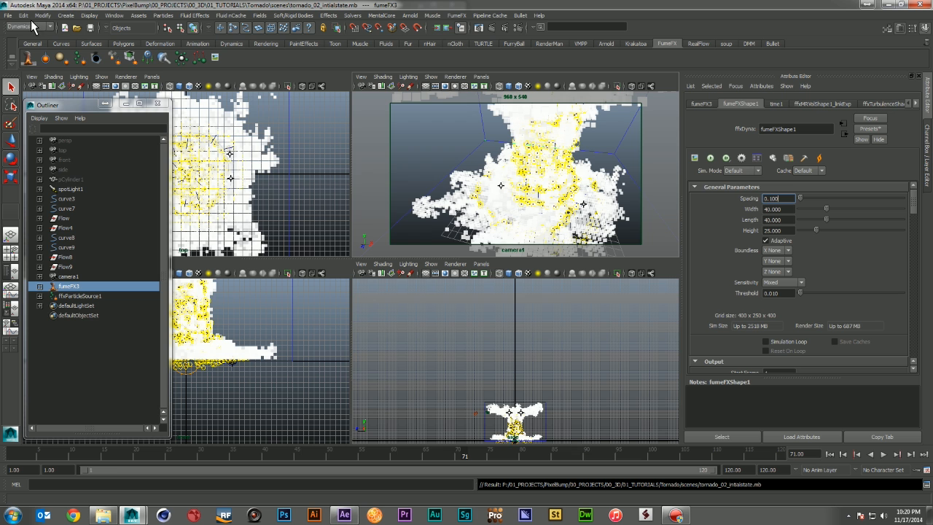
- Open the scene tornado_03_simulated.mb without saving changes to the current scene
left_click(4, 16)
left_click(47, 38)
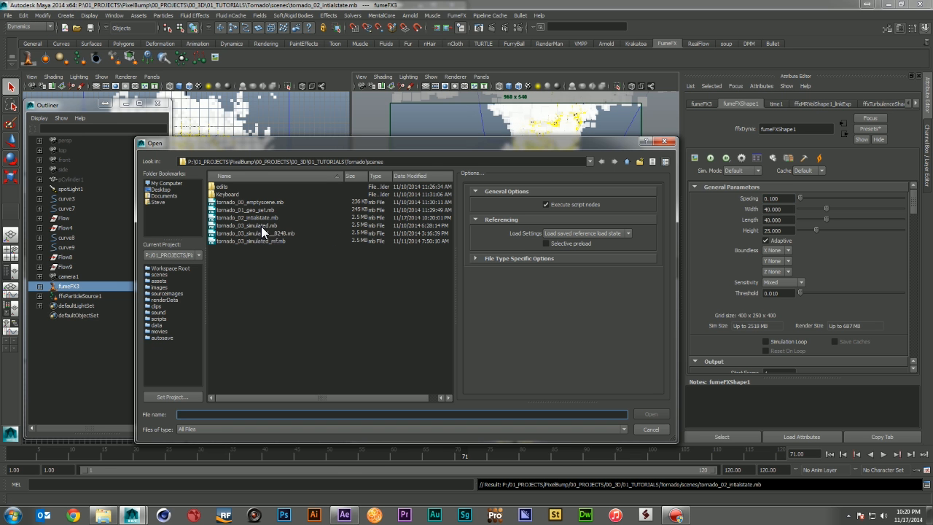
double_click(261, 226)
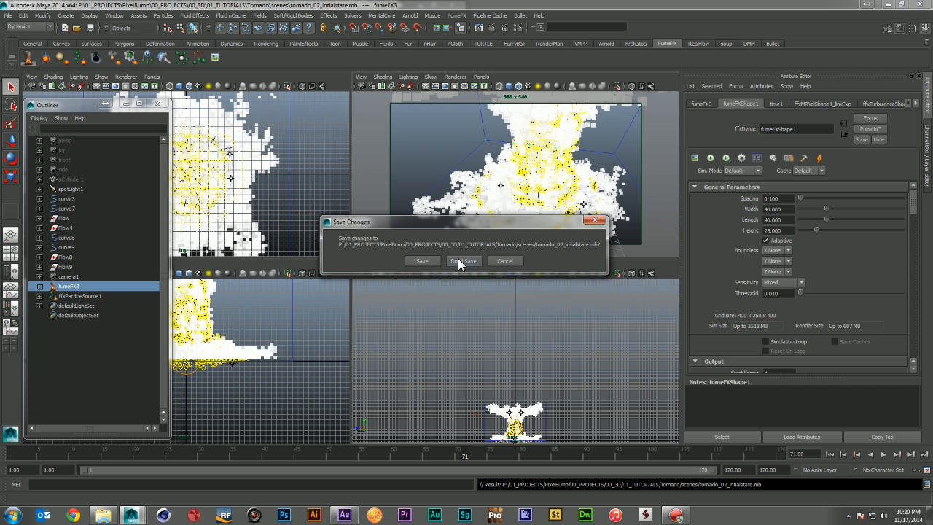
left_click(461, 261)
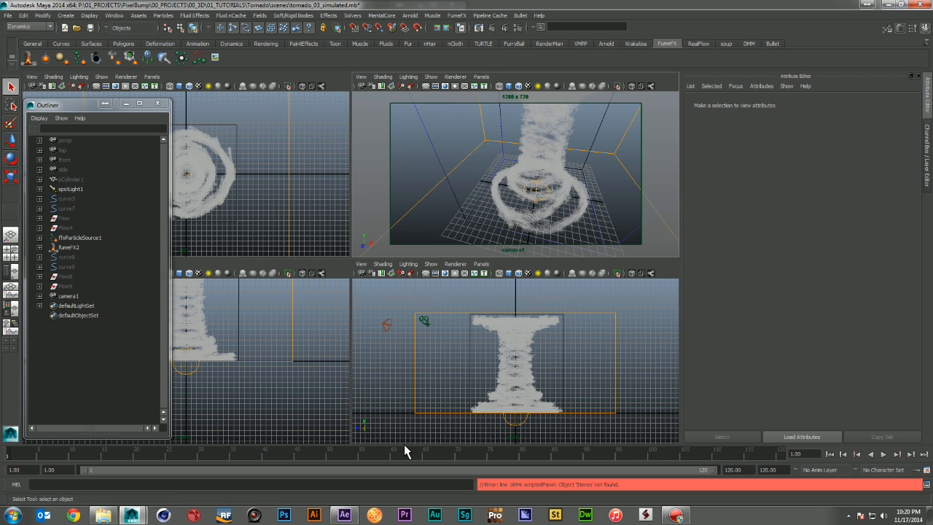
- Select fumeFX2 and review its available cache types at frame 45, keeping the Post cache
left_click(69, 247)
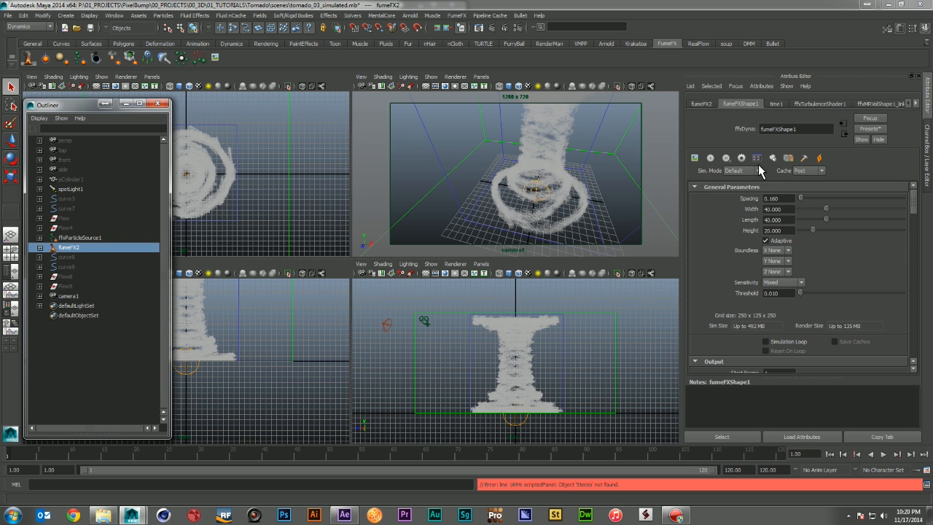
left_click(805, 170)
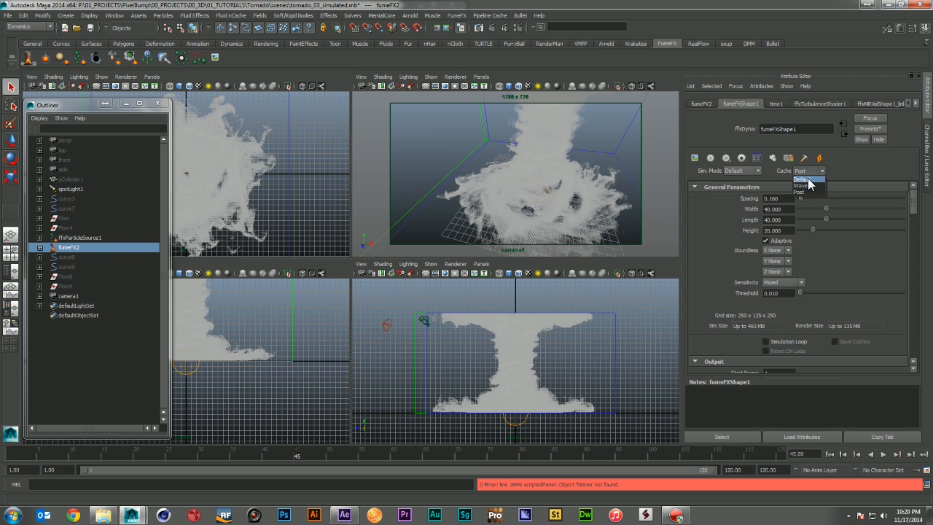
left_click(814, 191)
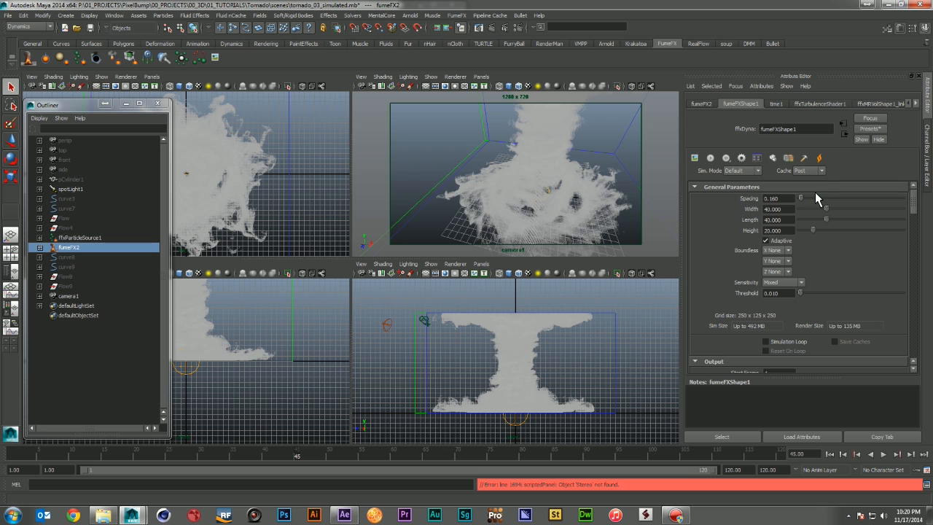
left_click(807, 170)
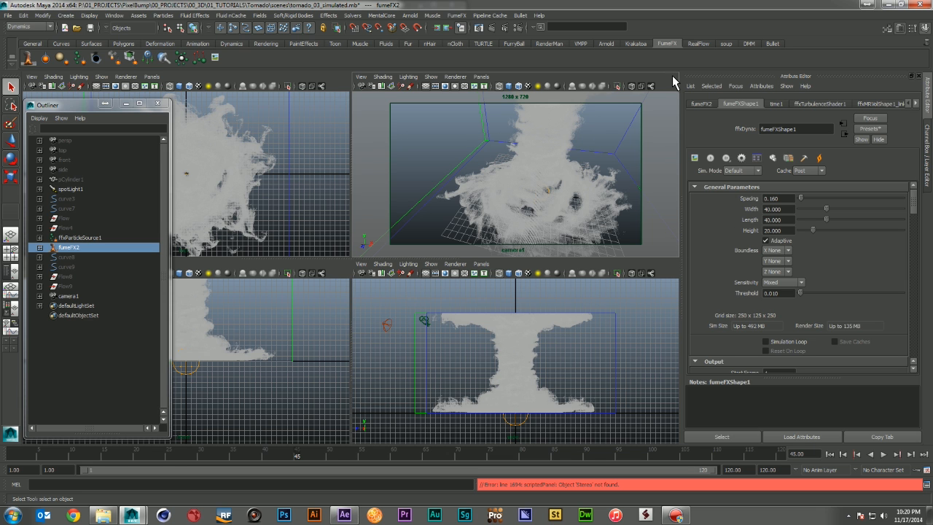
- Set the render image size preset to HD_540 and close the render settings
left_click(520, 28)
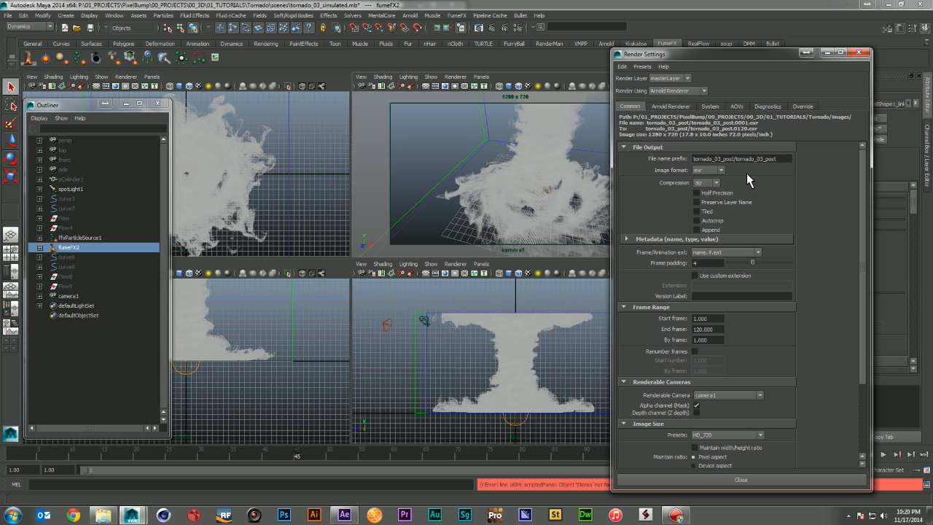
left_click(735, 435)
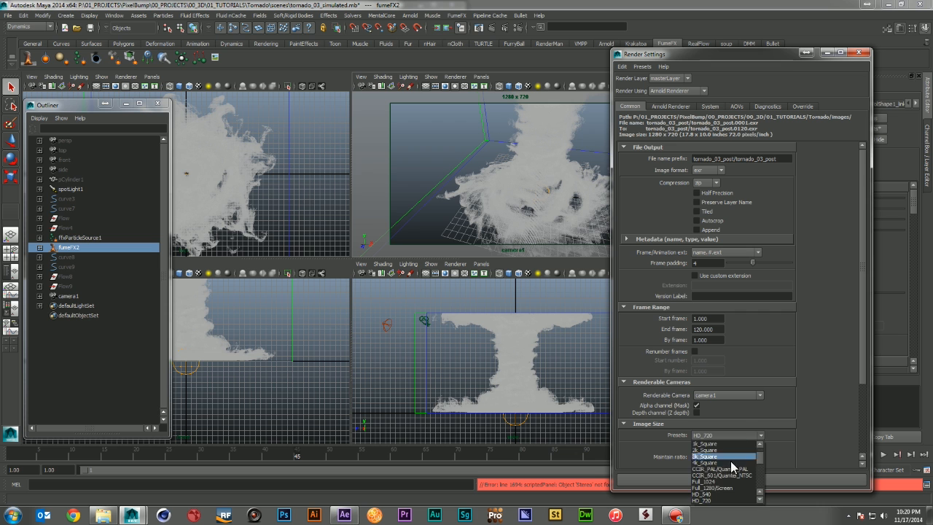
left_click(734, 495)
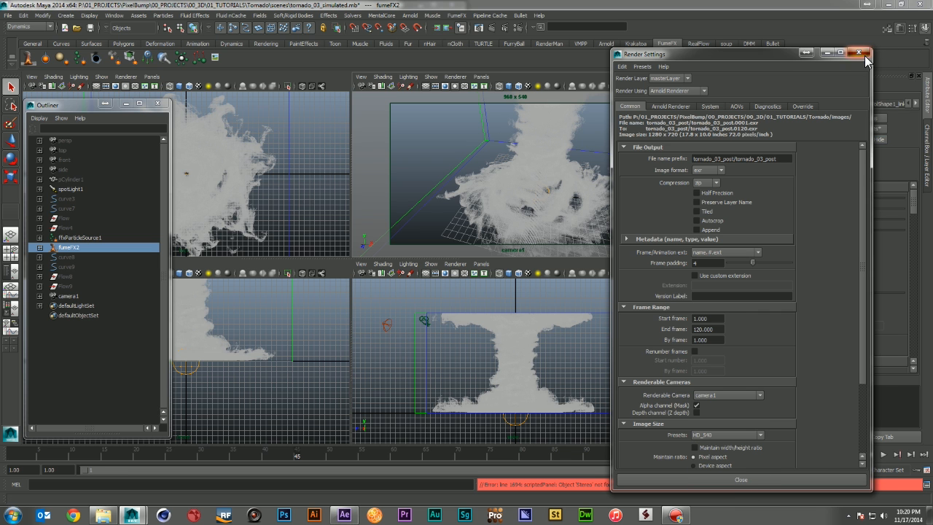
left_click(859, 53)
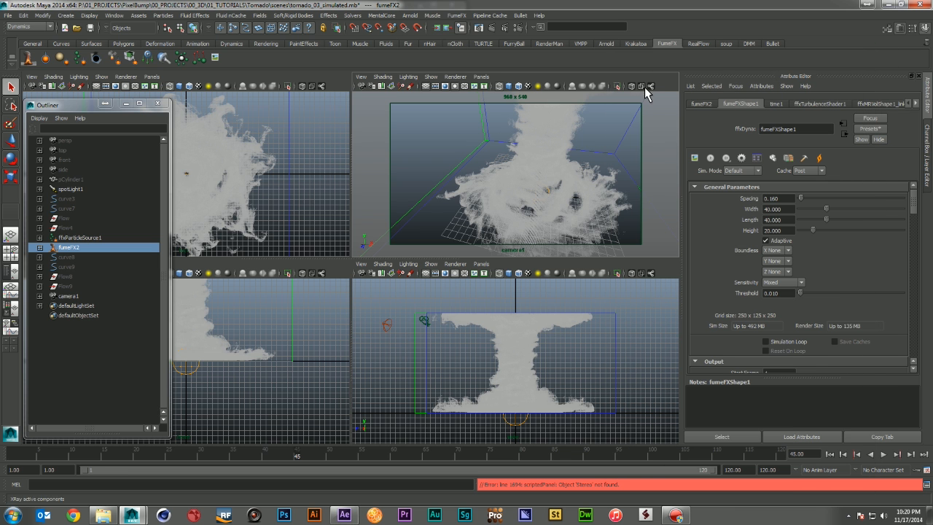
- Render the camera1 view at frame 45 from the Post cache, check its alpha and RGB channels, and close the Render View
left_click(505, 28)
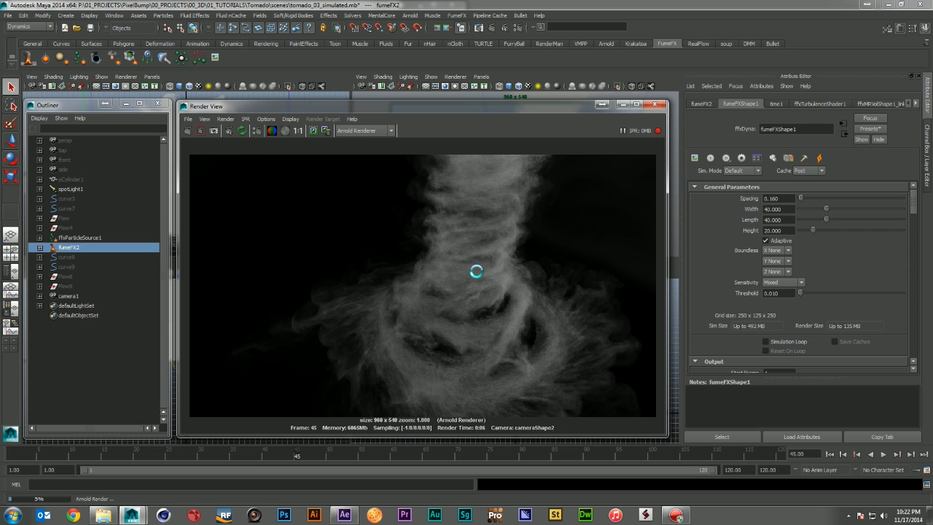
left_click(287, 129)
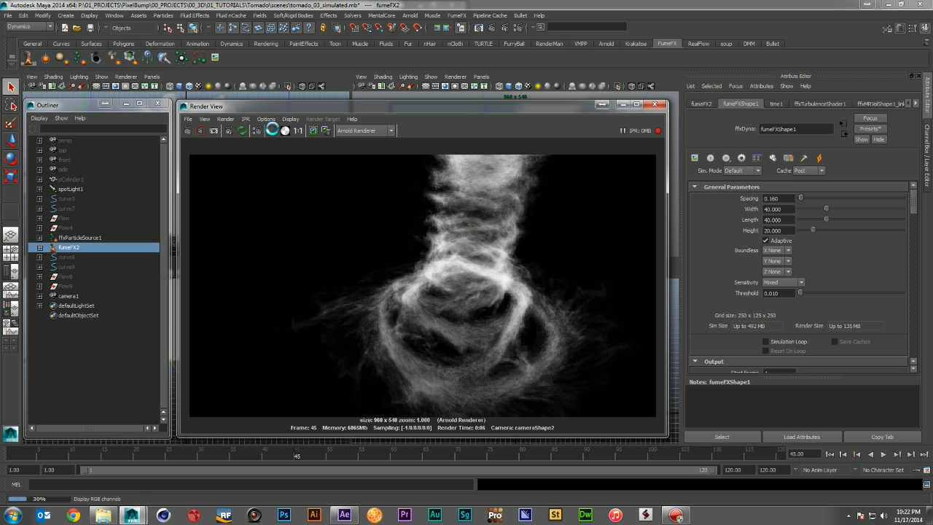
left_click(272, 130)
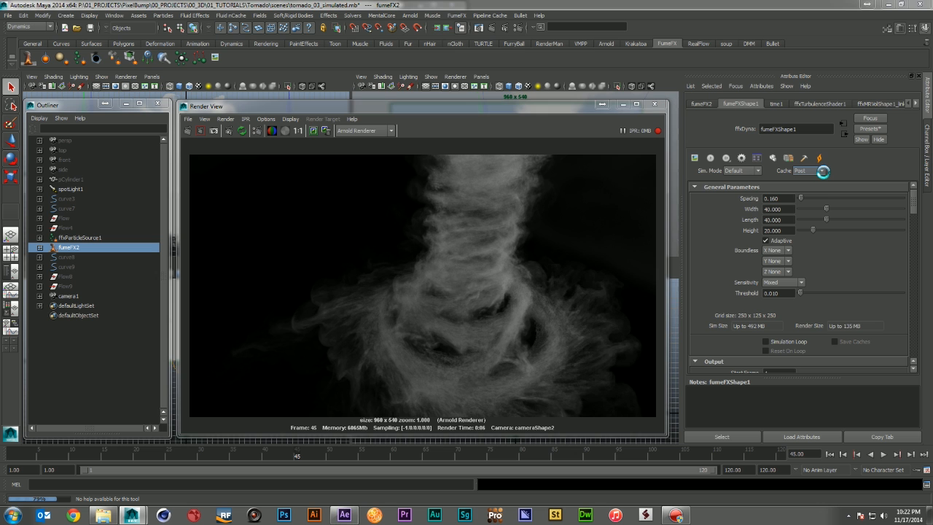
left_click(809, 170)
left_click(802, 191)
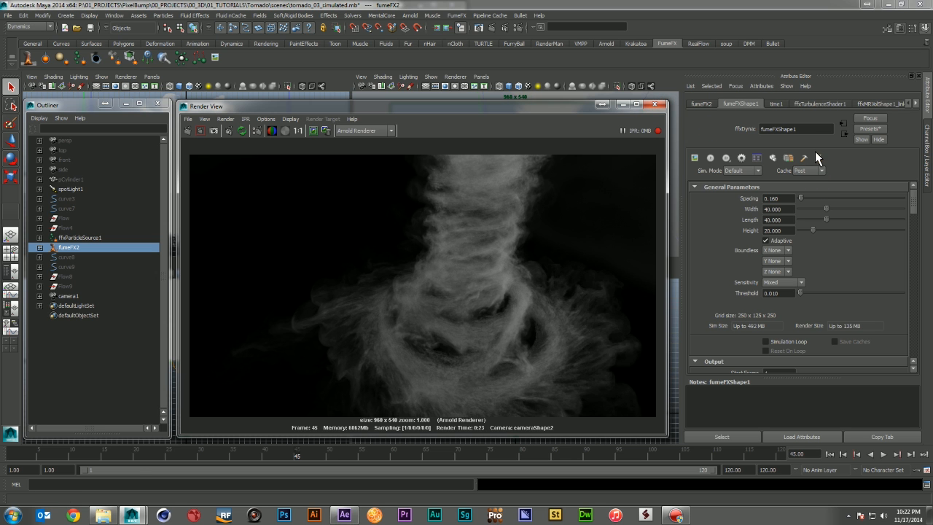
left_click(657, 105)
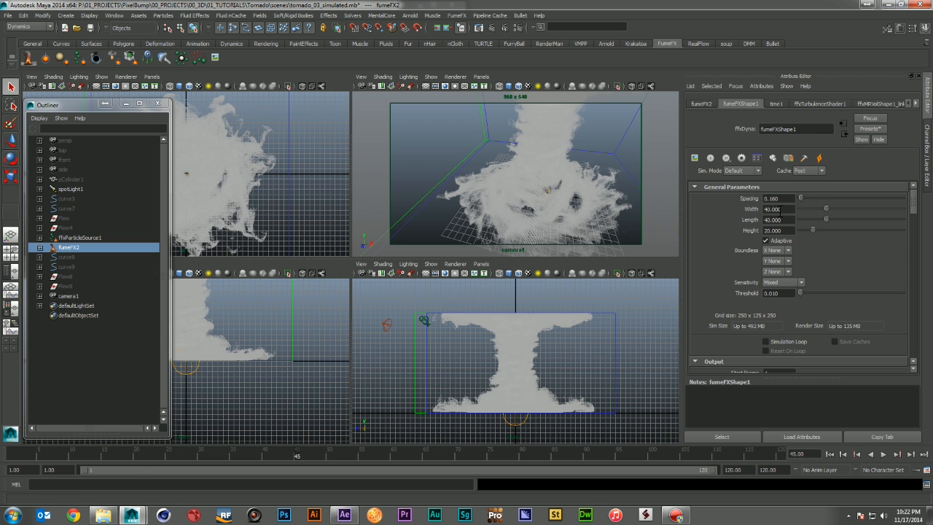
- Switch the fumeFX2 cache to Default and render the camera1 view at frame 45
left_click(807, 182)
left_click(662, 75)
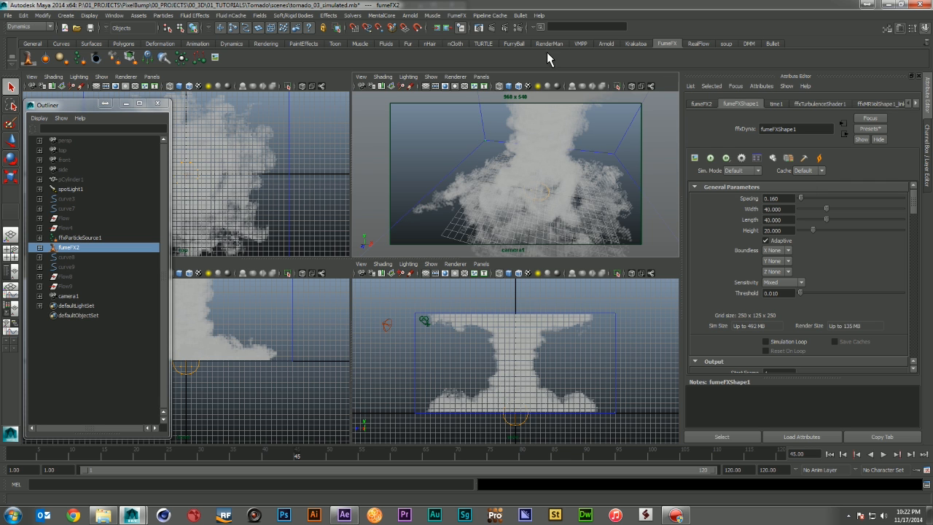
left_click(516, 28)
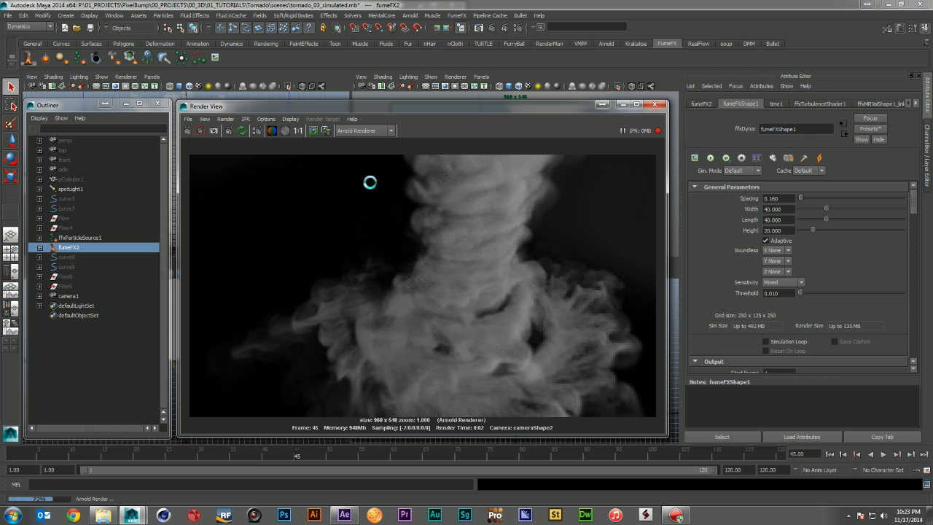
- Switch the fumeFX2 cache to Wavelet and render the camera1 view again at frame 45
left_click(820, 170)
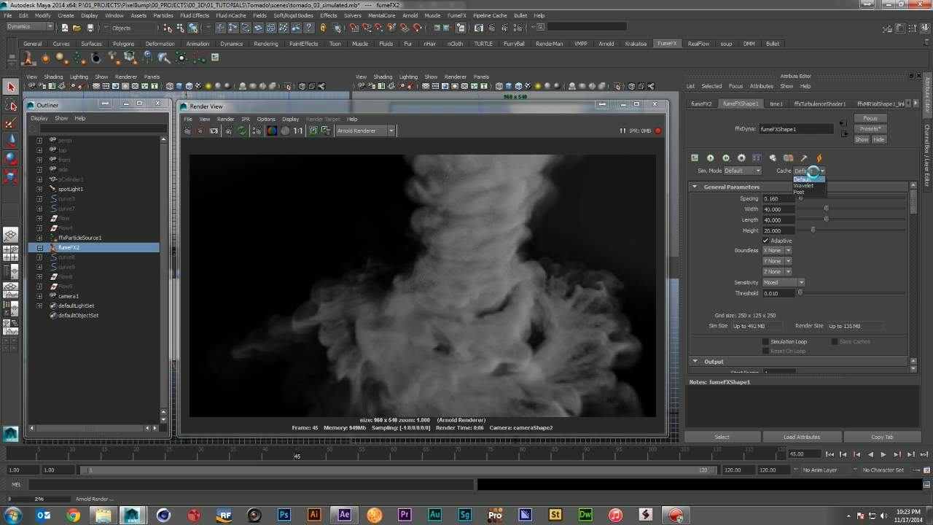
left_click(809, 186)
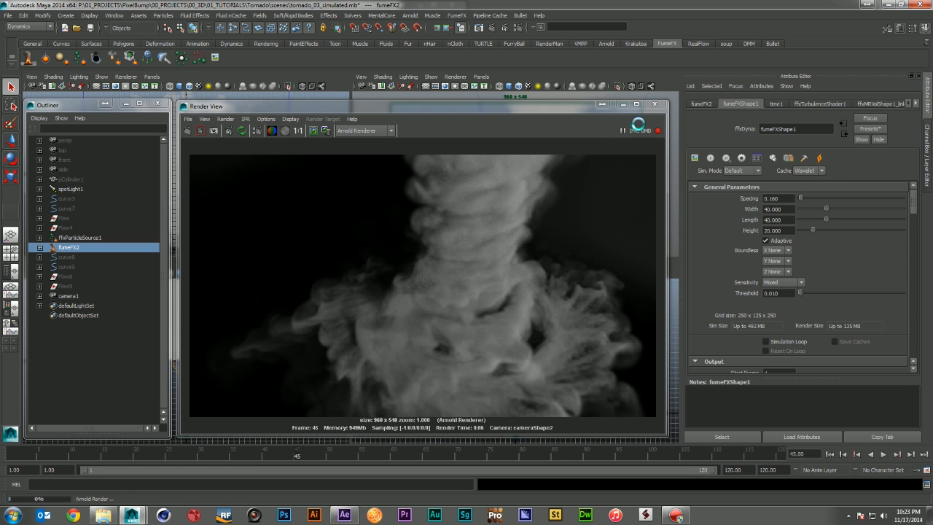
left_click(655, 107)
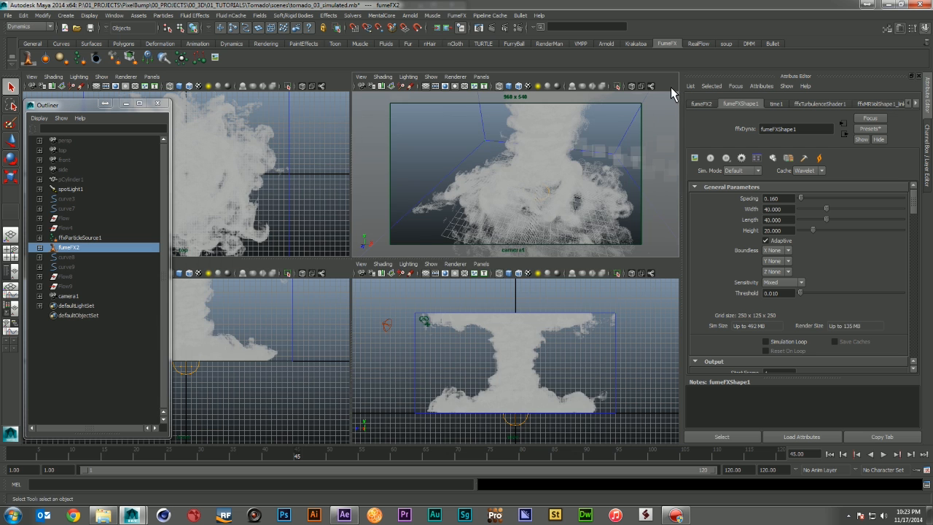
left_click(517, 29)
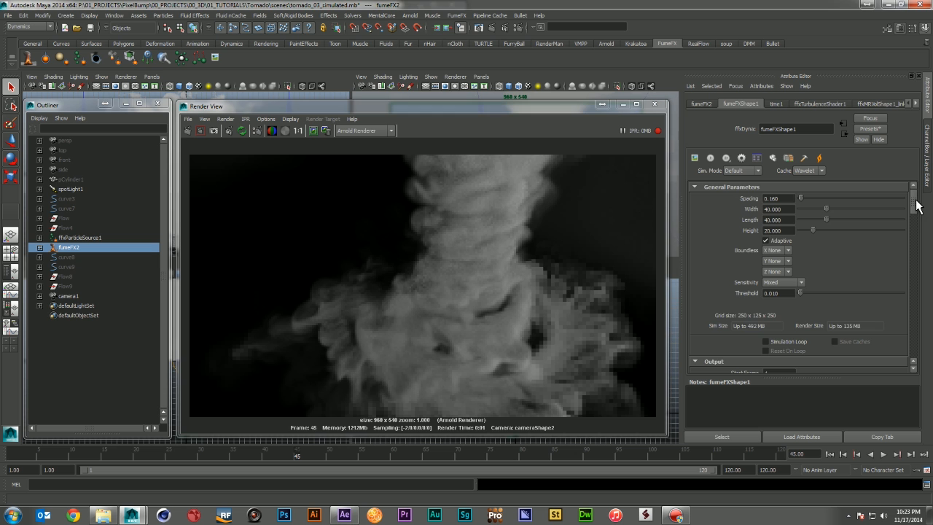
- Examine the Wavelet Turbulence settings of fumeFX2, including the grid detail scale and smoke strength
left_click_drag(913, 201, 916, 268)
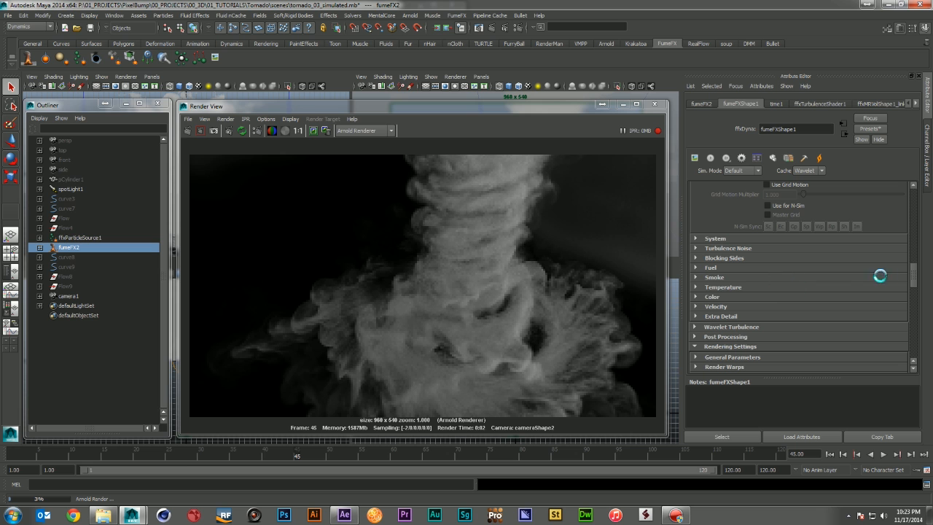
left_click(807, 328)
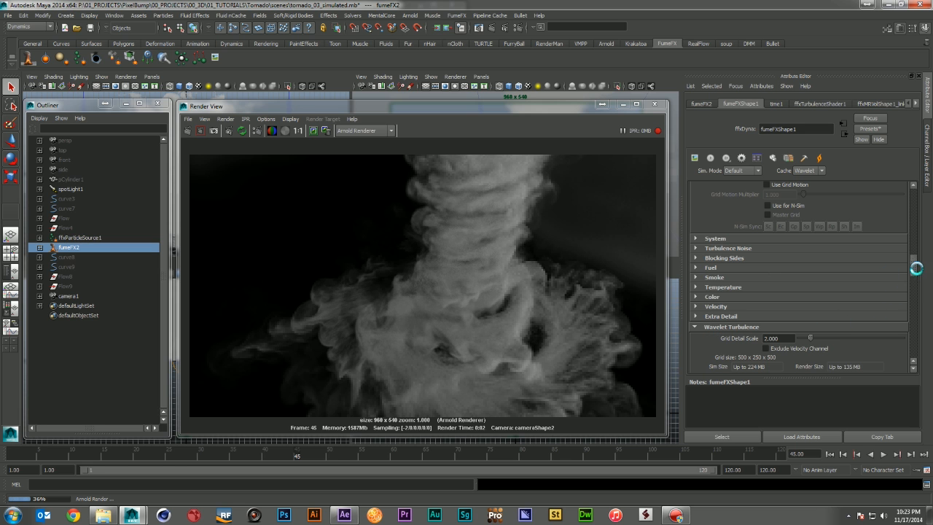
mouse_move(917, 271)
left_mouse_down()
mouse_move(916, 292)
mouse_move(910, 285)
left_mouse_up()
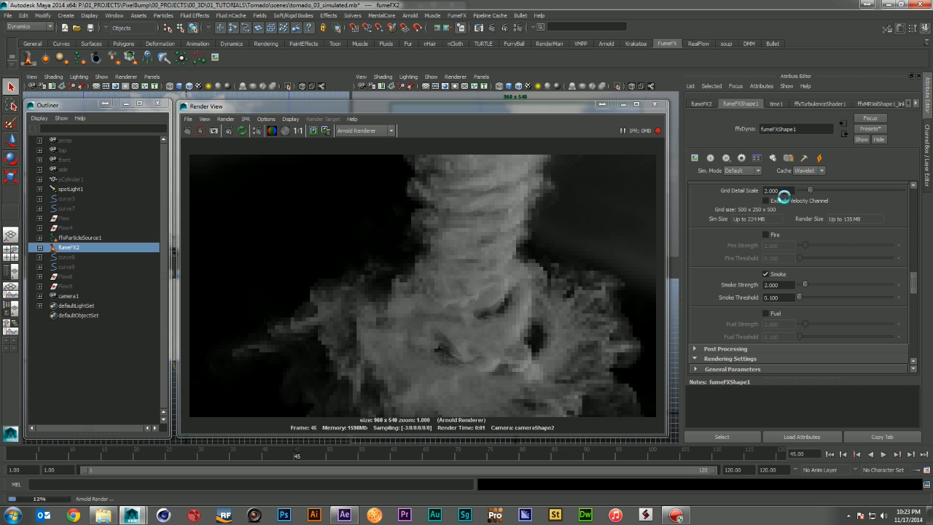
- Set the fumeFX2 cache to Post, render the camera1 view, and compare it with the stored Wavelet render before closing the Render View
left_click(820, 172)
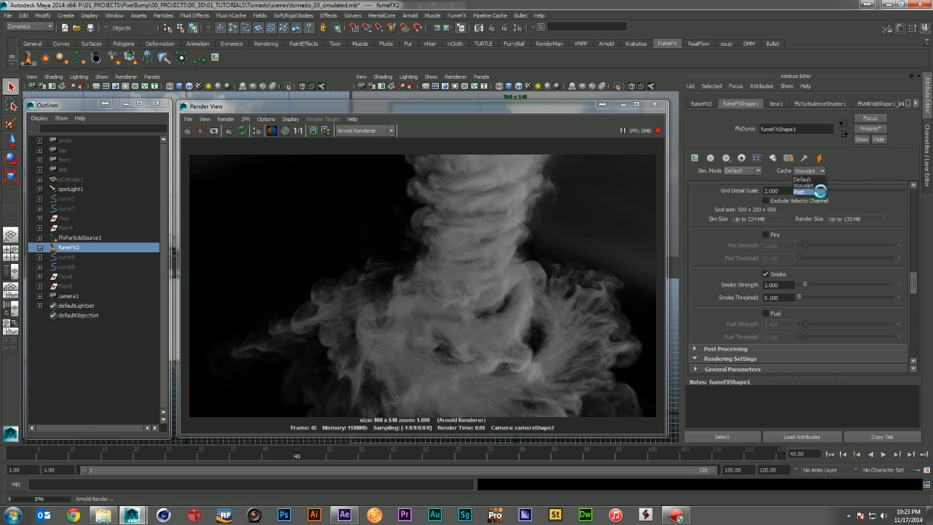
left_click(845, 179)
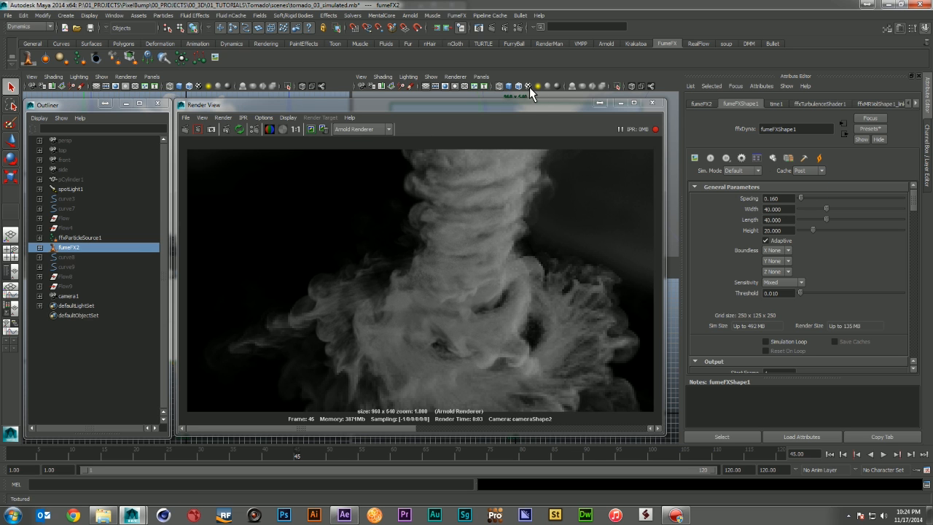
left_click(491, 29)
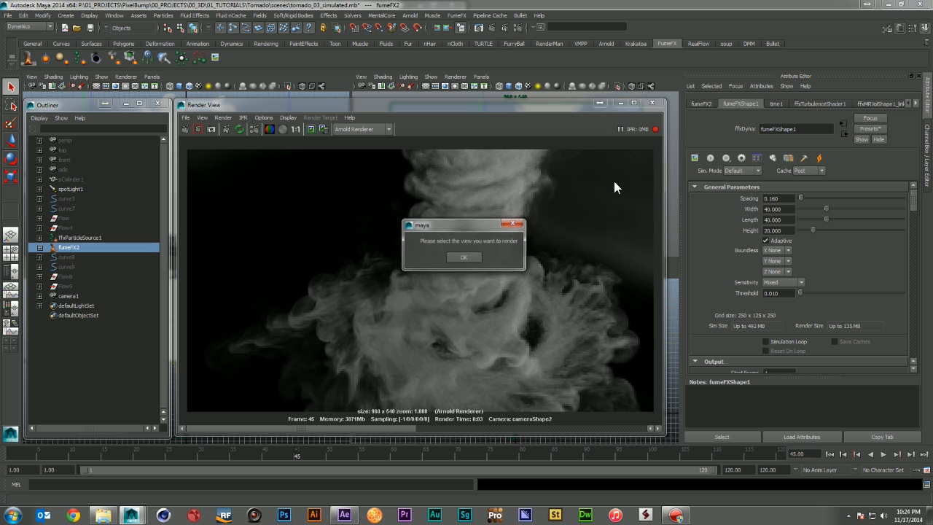
left_click(459, 256)
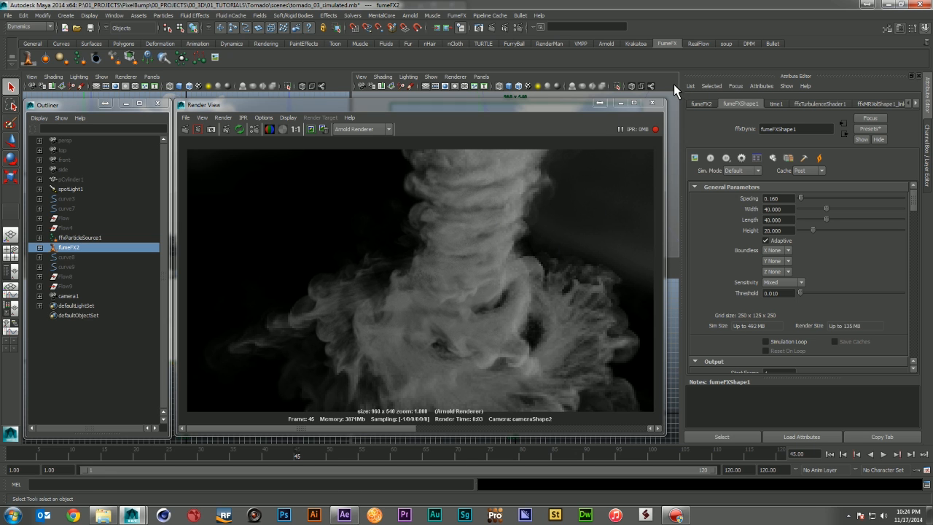
left_click(506, 30)
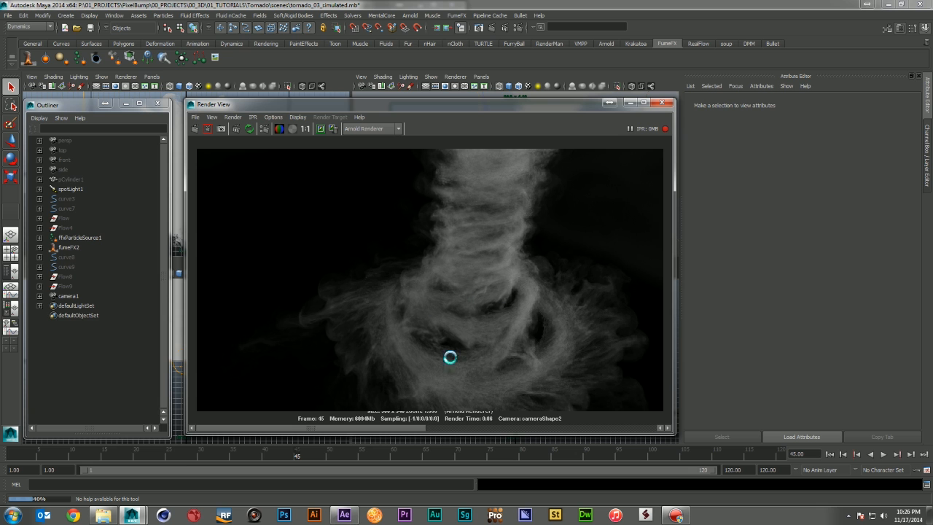
left_click(444, 431)
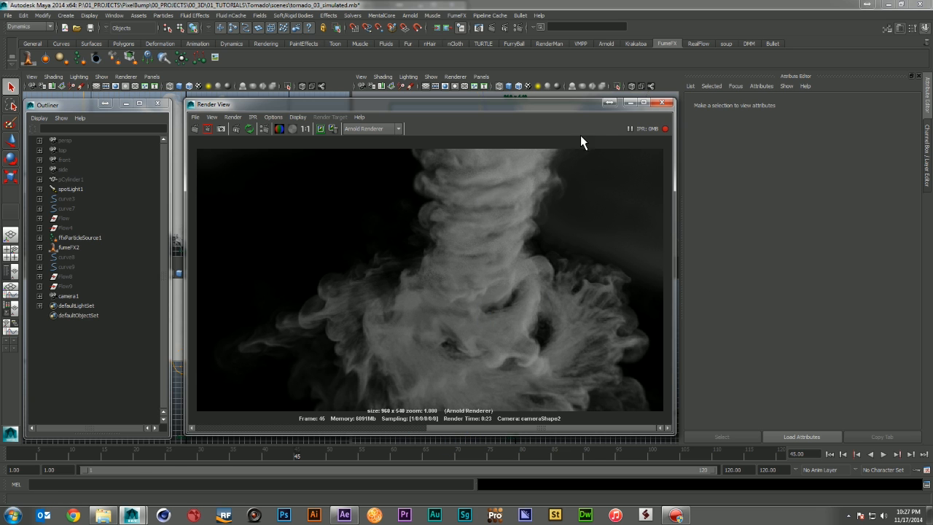
left_click(668, 104)
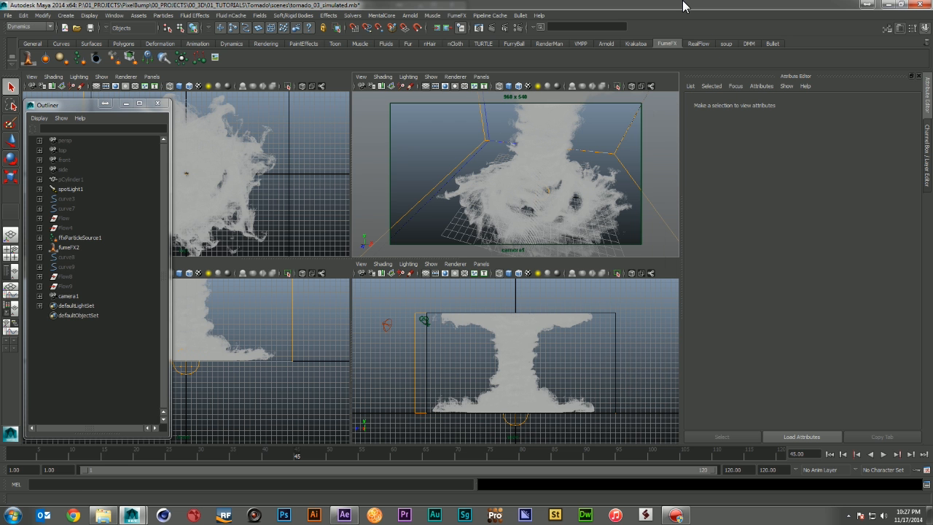
- Switch to After Effects and add the three tornado EXR sequences from 02_PRERENDERS to the pb_tut_23_tornado_v02 composition
left_click(889, 6)
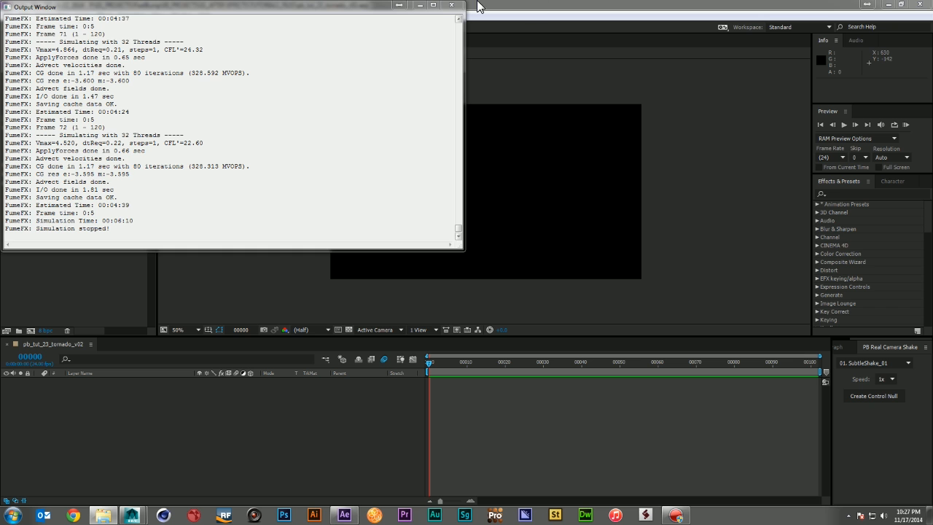
left_click(417, 5)
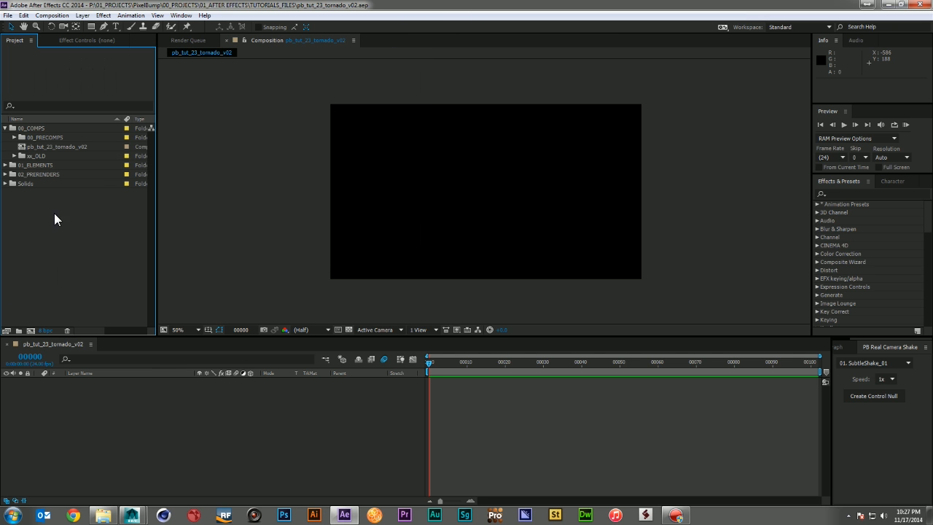
left_click(5, 175)
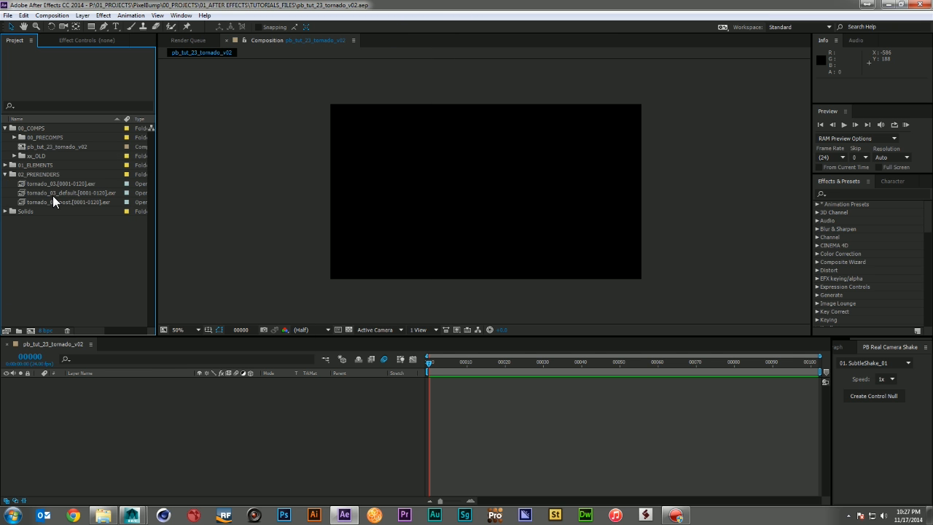
left_click(60, 185)
left_click(63, 202, "shift")
left_click_drag(63, 203, 96, 405)
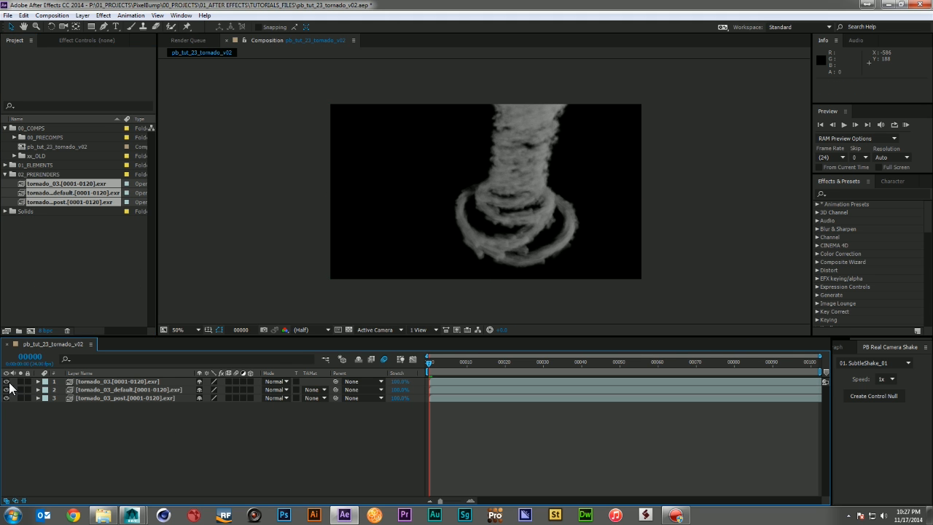
- Go to frame 48, show only the tornado_03_default layer, and play a RAM preview of it
left_click_drag(456, 362, 611, 362)
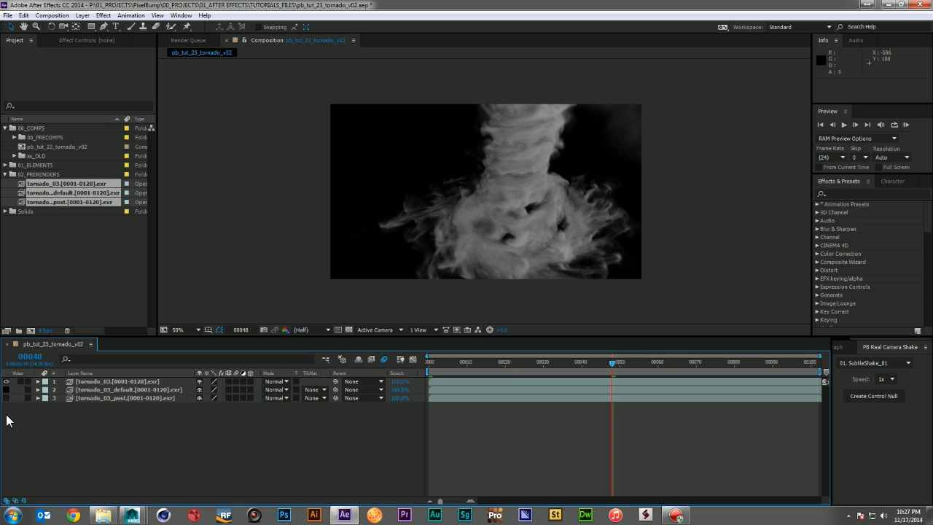
left_click(5, 381)
left_click(6, 390)
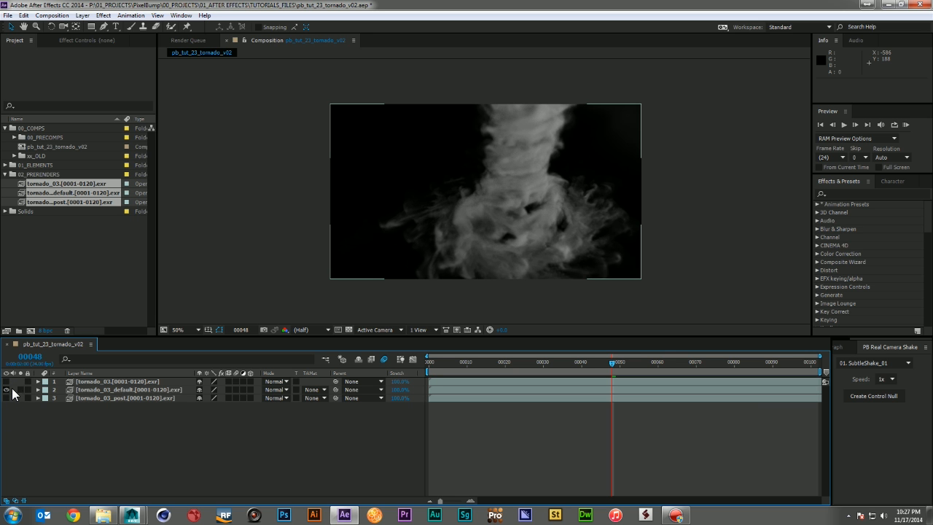
scroll(607, 186, "up", 1)
scroll(606, 186, "down", 1)
key("KP_0")
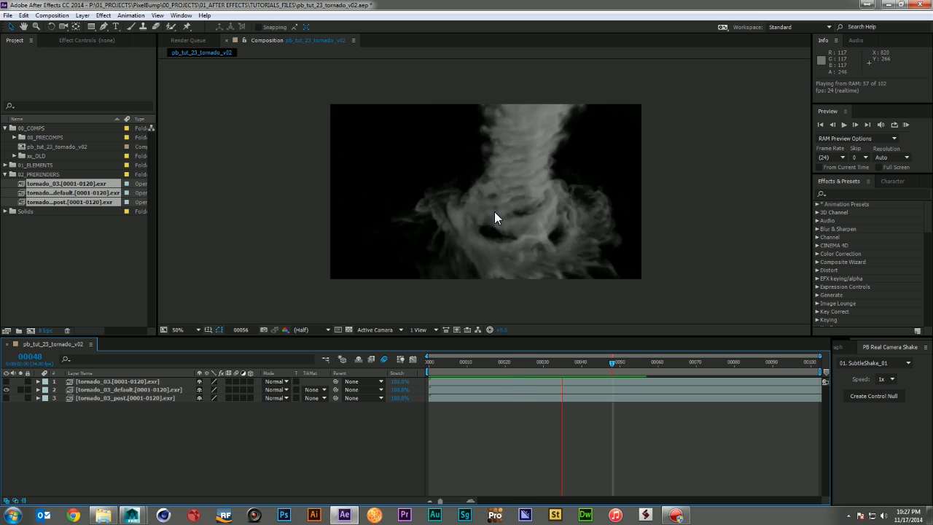
key("space")
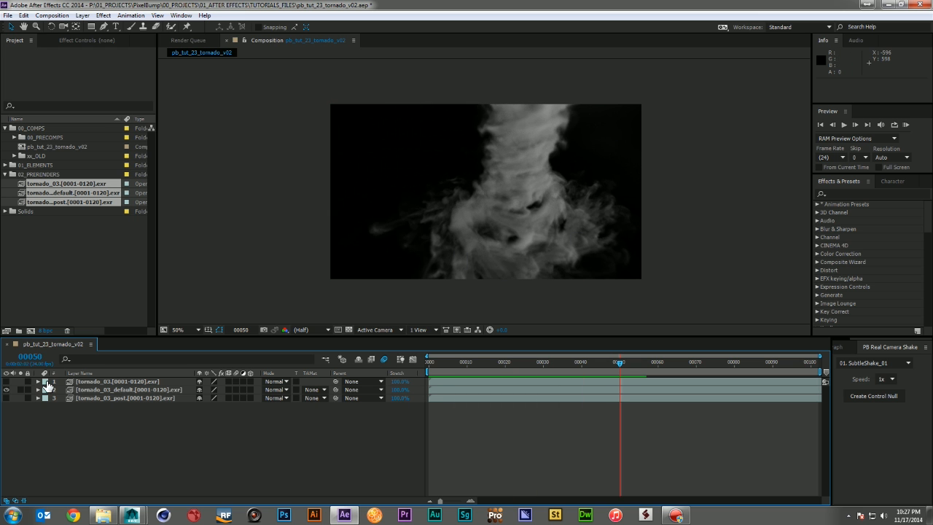
- Show only the tornado_03 layer in place of tornado_03_default and return to frame 48
left_click(7, 382)
left_click(6, 381)
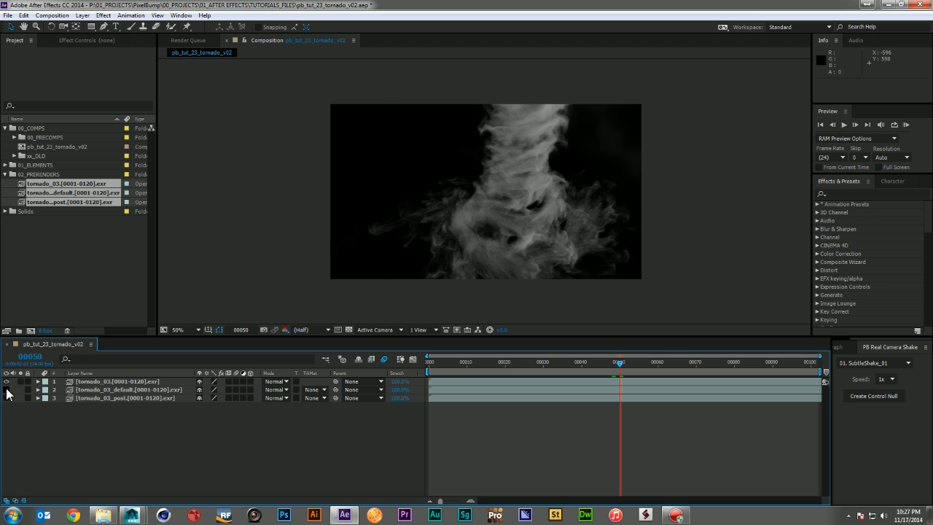
left_click(611, 366)
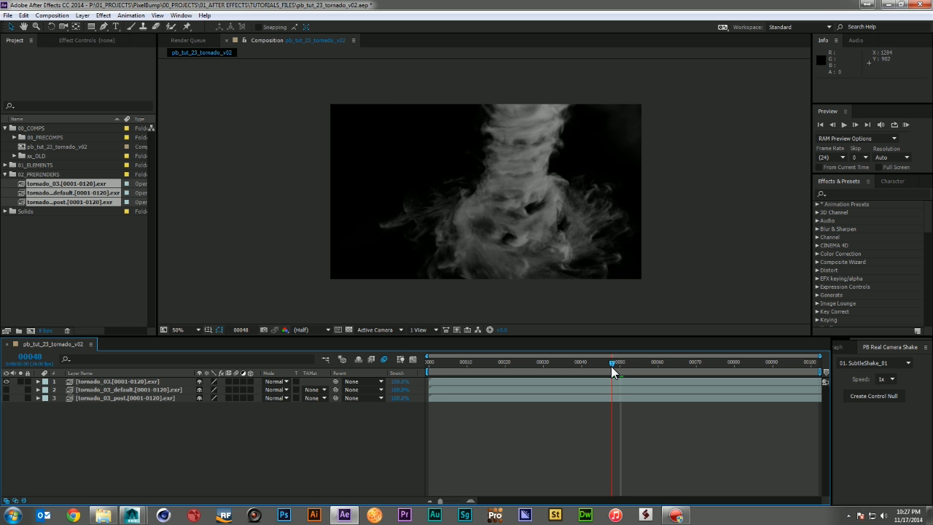
- Scrub tornado_03 from the start to frame 49 and show tornado_03_default beneath it, toggling tornado_03 to compare the two
left_click_drag(611, 366, 421, 373)
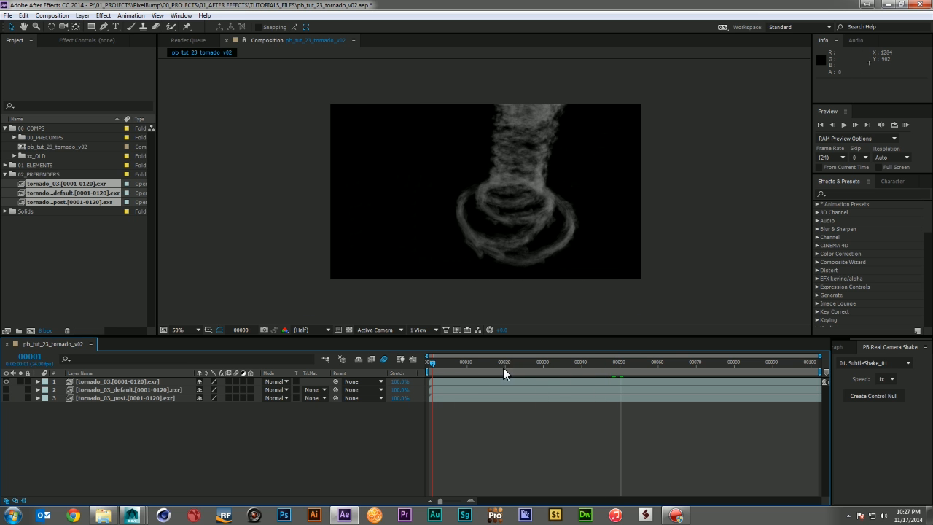
left_click_drag(503, 367, 616, 362)
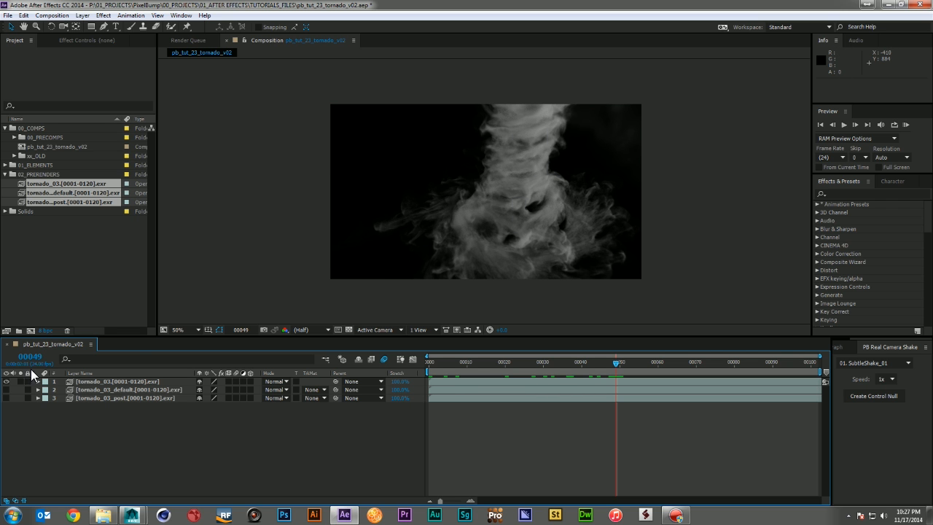
left_click(6, 390)
left_click(100, 381)
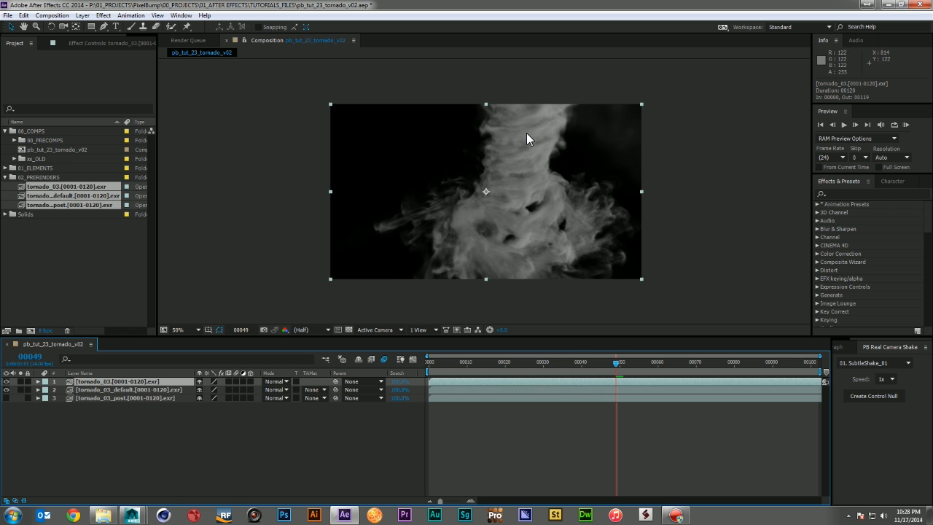
left_click(6, 381)
left_click(7, 381)
- Apply the Curves effect to the tornado_03_default layer and pull the RGB curve's midpoint down to darken the midtones
left_click(140, 391)
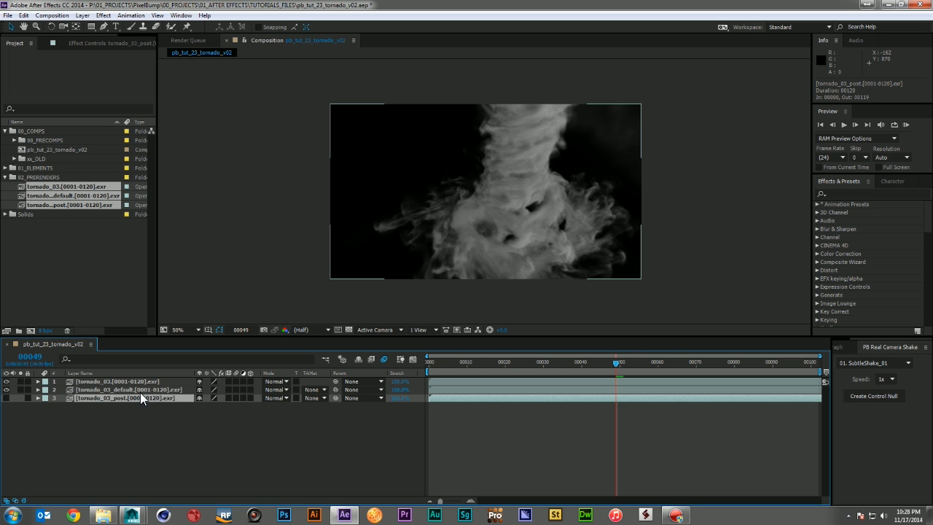
left_click(855, 193)
type("curve")
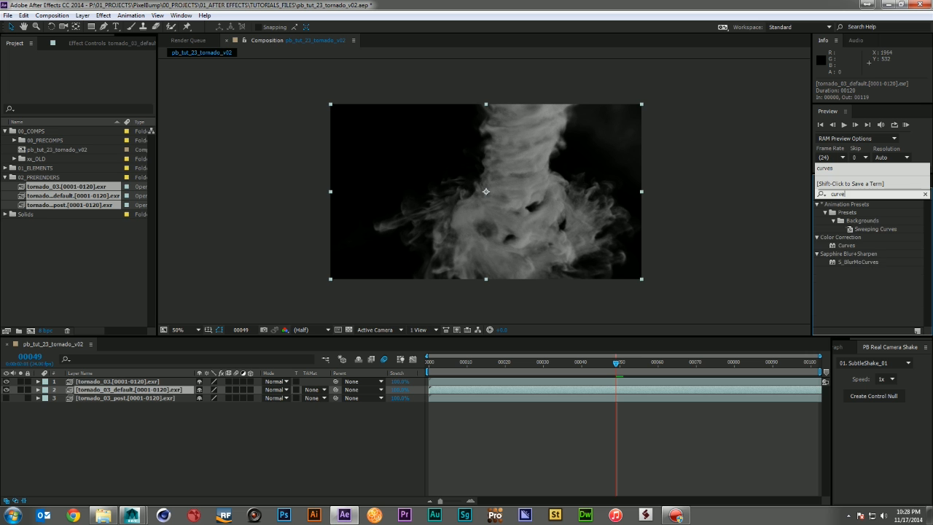
type("s")
left_click_drag(846, 245, 75, 387)
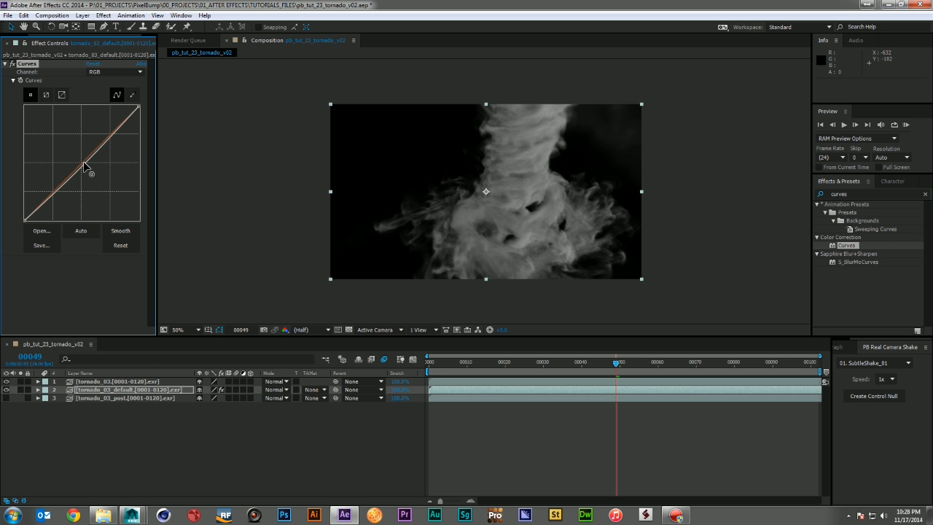
left_click_drag(84, 175, 84, 174)
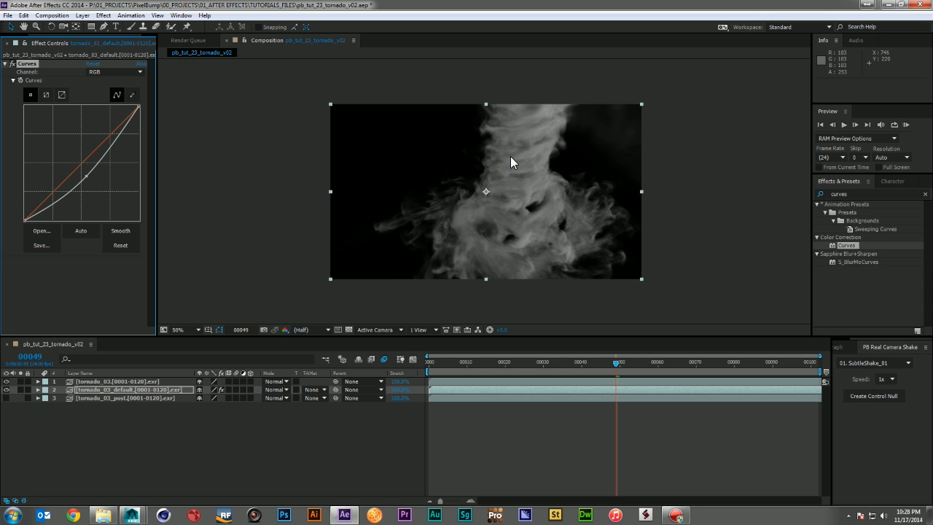
- Move the tornado_03_post layer to the top of the stack, make it visible, and briefly solo it to check its look
left_click(96, 396)
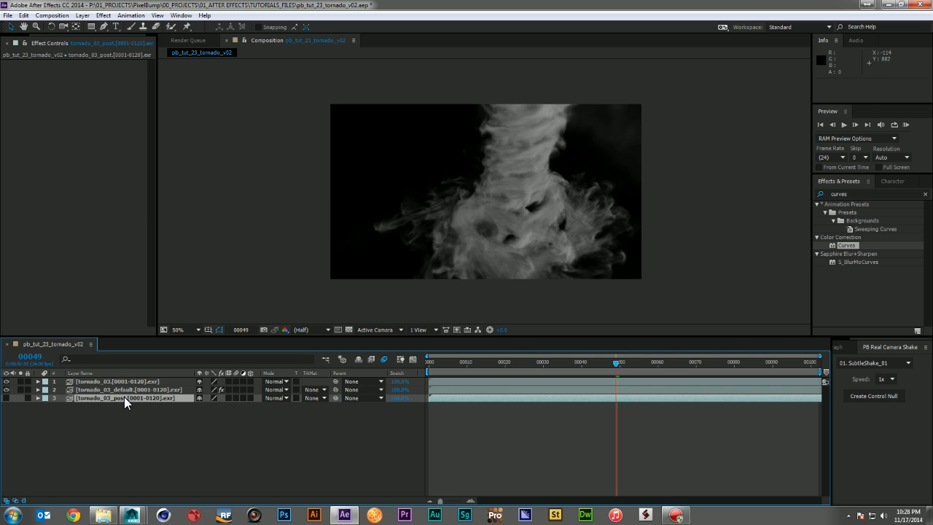
left_click_drag(125, 395, 129, 378)
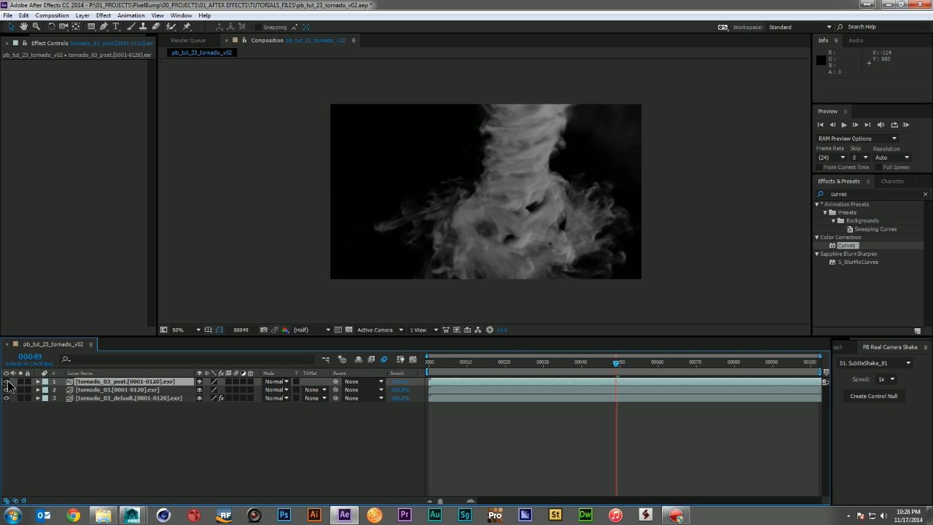
left_click(6, 382)
left_click(21, 381)
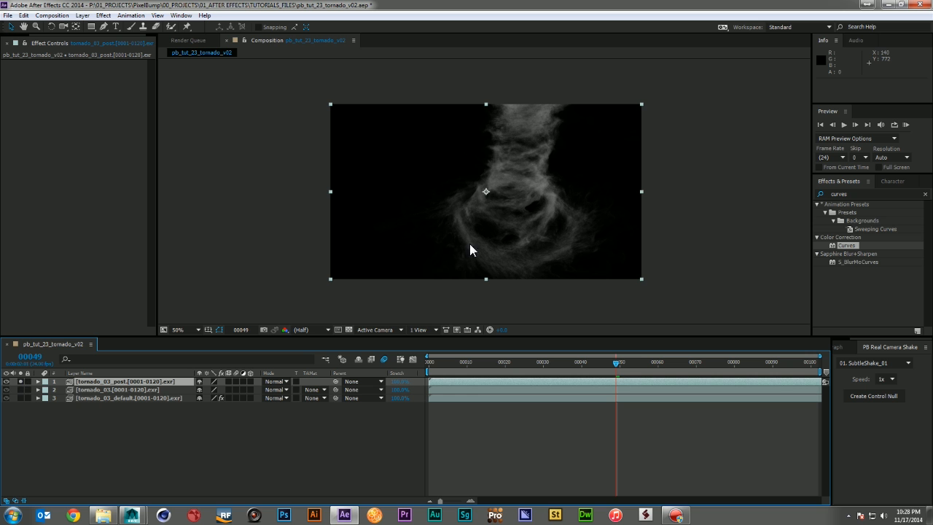
left_click(21, 382)
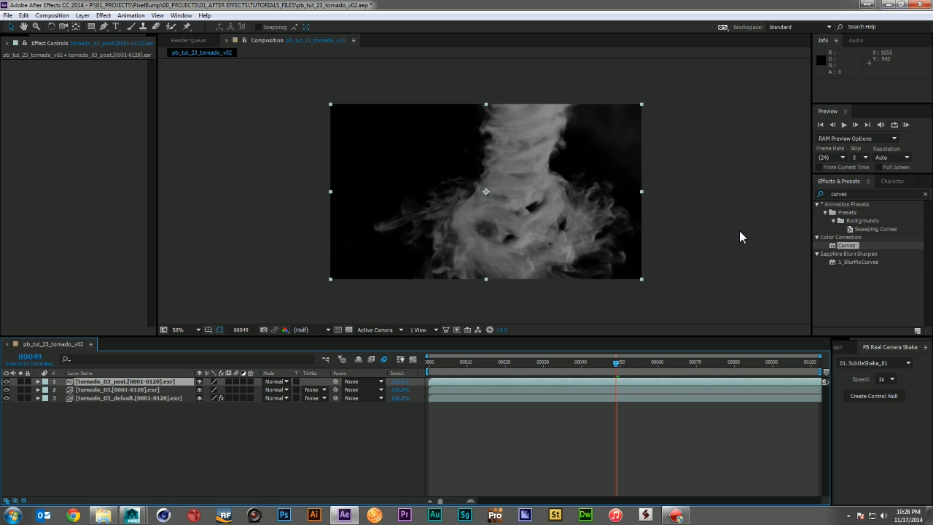
- Apply the Color Correction Tint effect to the tornado_03_post layer
left_click(863, 195)
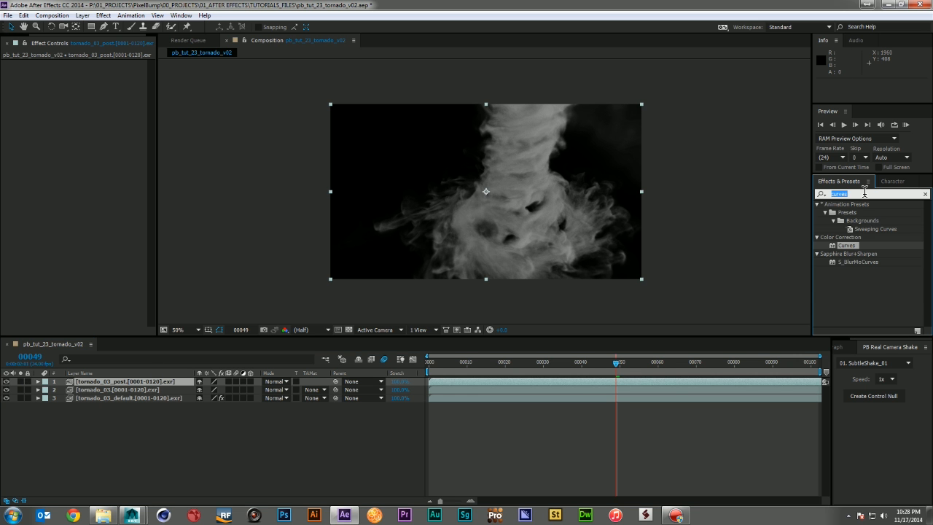
type("tint")
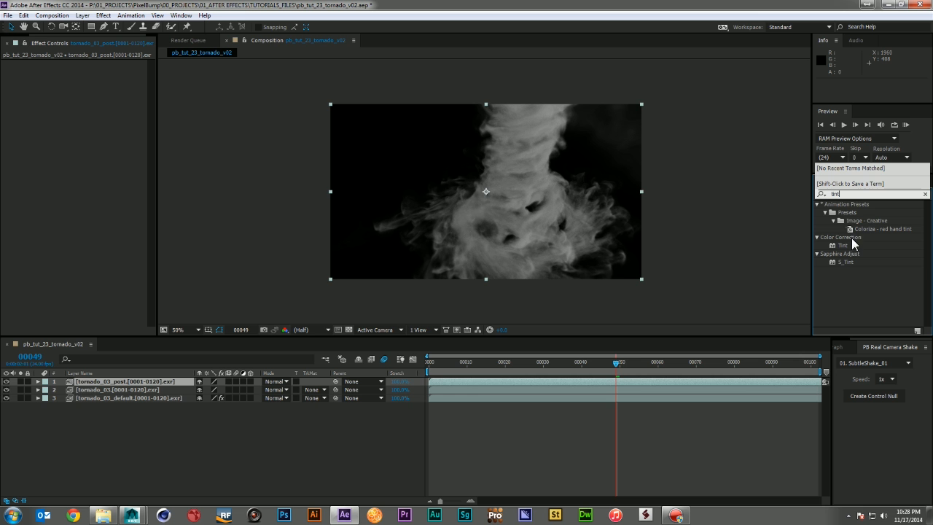
left_click_drag(843, 246, 104, 379)
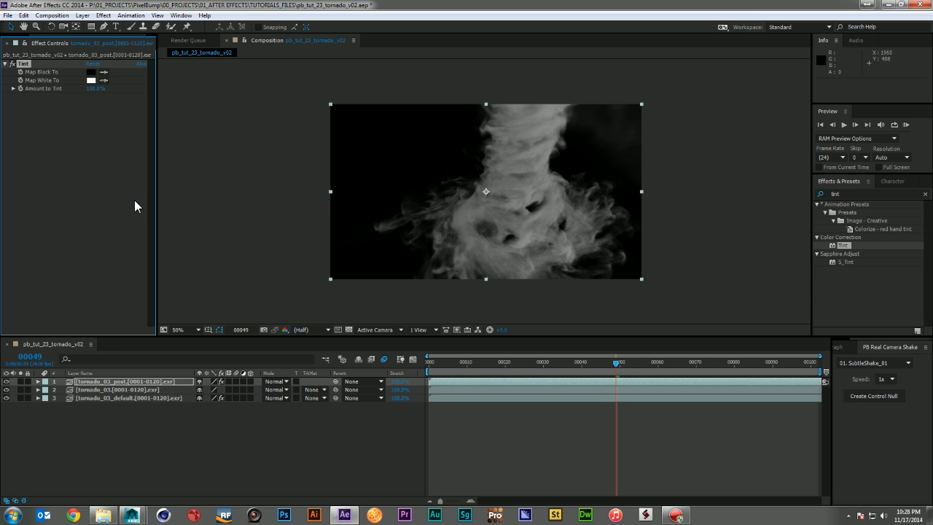
left_click(91, 80)
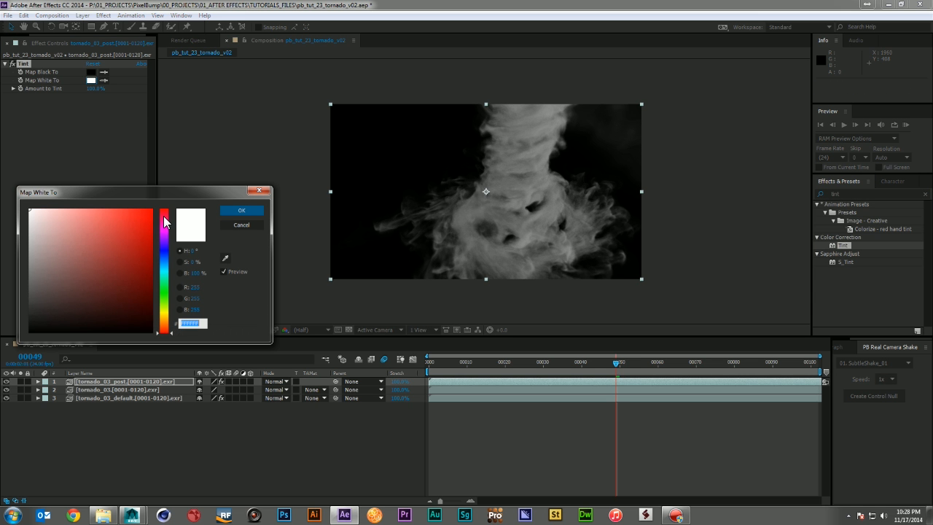
mouse_move(152, 311)
left_mouse_down()
mouse_move(126, 304)
mouse_move(169, 364)
mouse_move(62, 303)
left_mouse_up()
mouse_move(4, 313)
left_mouse_down()
mouse_move(5, 255)
mouse_move(4, 273)
left_mouse_up()
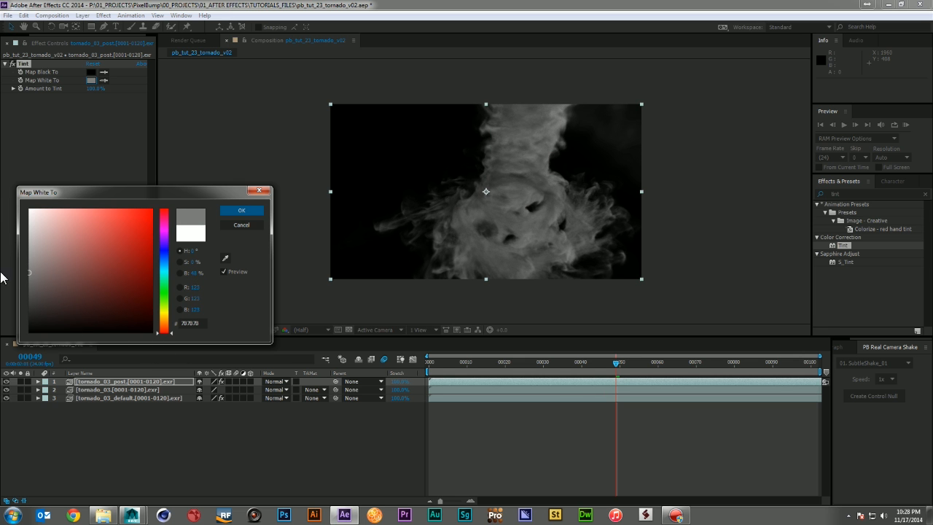
left_click(258, 190)
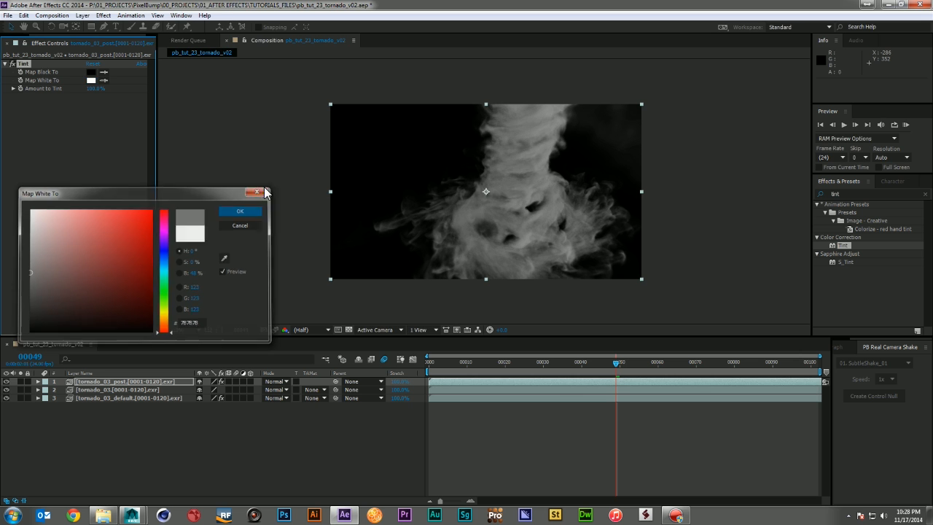
- Set the Tint effect's Map White To colour on tornado_03_post to the grey 888888
left_click(92, 81)
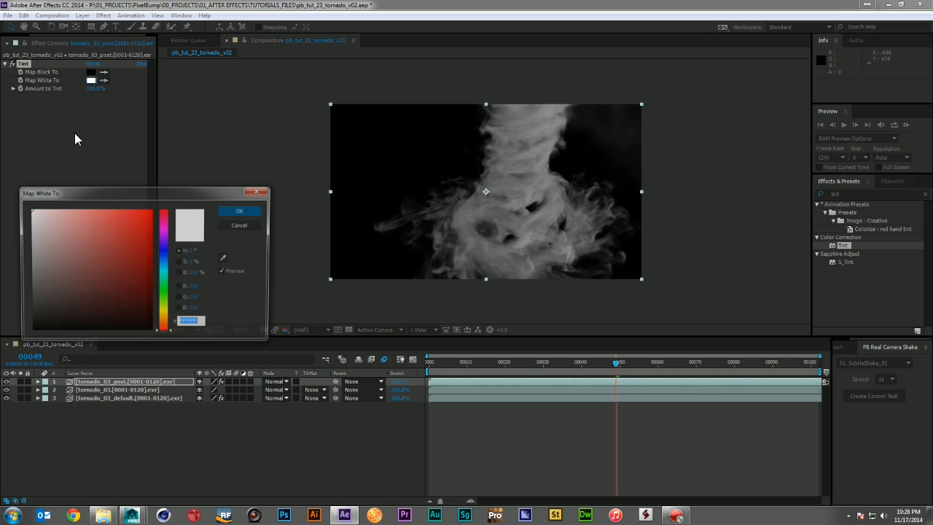
left_click_drag(29, 271, 12, 267)
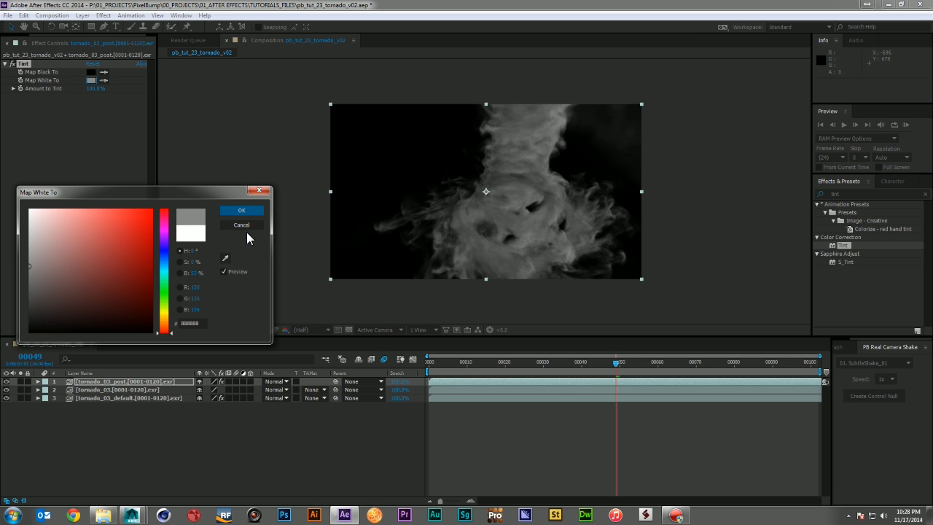
left_click(243, 211)
- Deselect the layers and play a RAM preview of the three stacked tornado layers
left_click(280, 449)
key("KP_0")
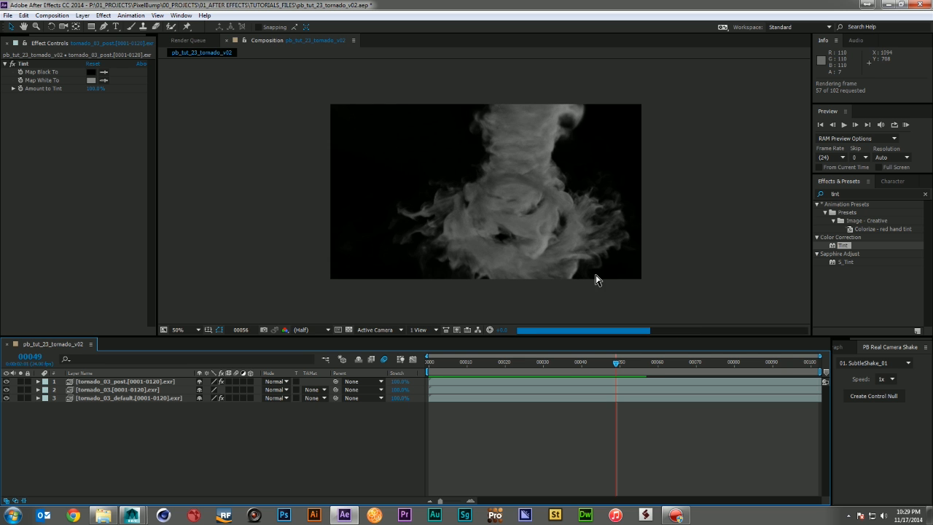
key("space")
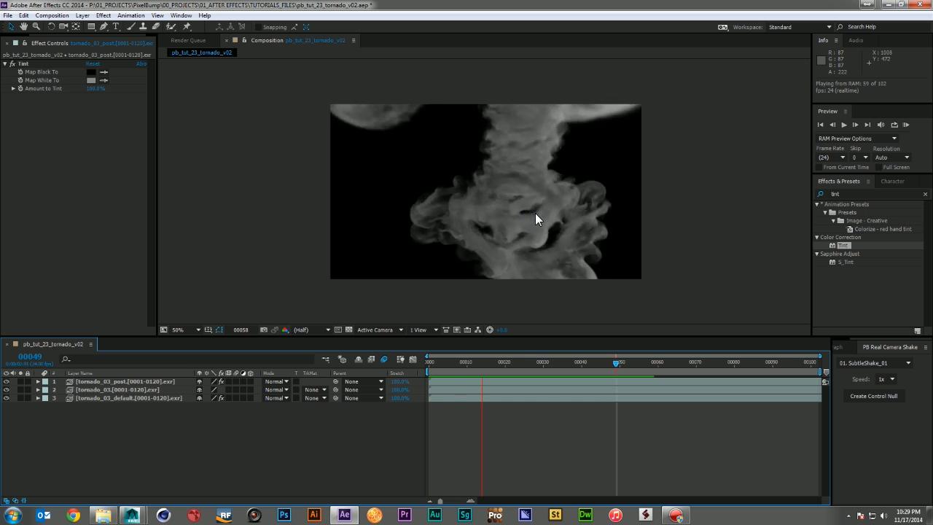
- Draw a closed Pen mask on tornado_03_post around the upper part of the frame from the funnel's centre to beyond the right edge
left_click(132, 381)
left_click(104, 26)
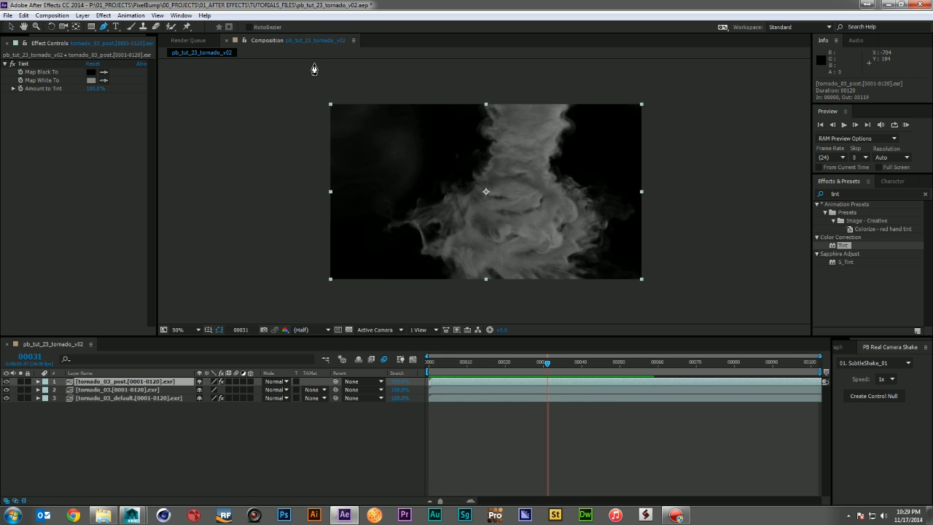
left_click(536, 88)
left_click(518, 179)
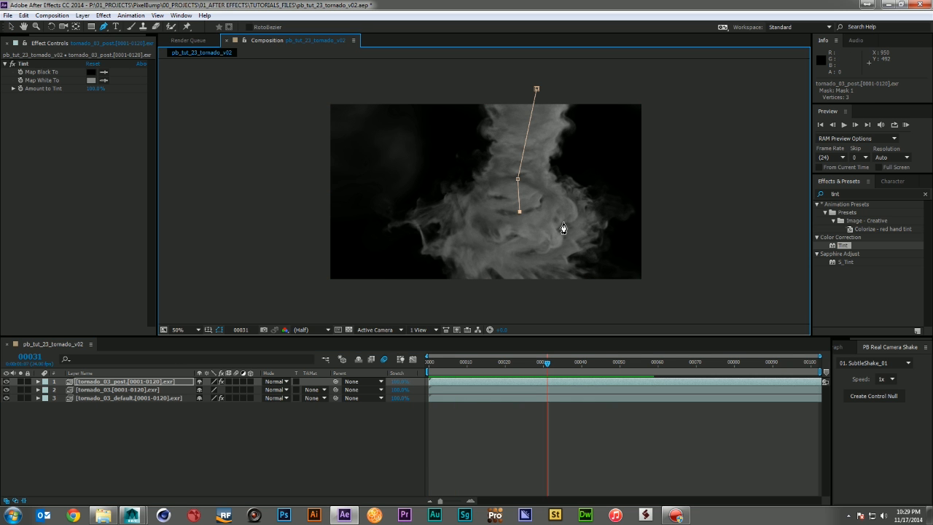
left_click(537, 89)
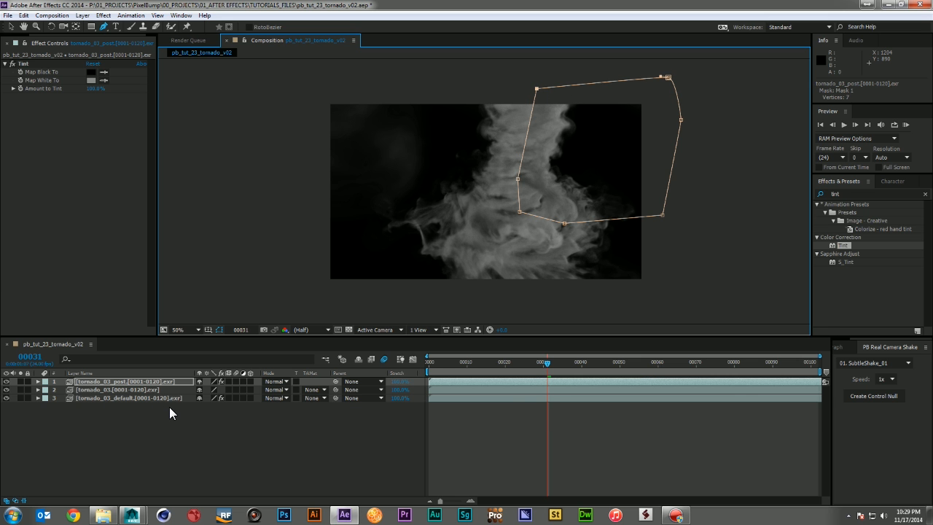
- Set the tornado_03_post mask to Subtract with a feather of about 158 pixels and play a RAM preview of the blend
key("m")
left_click(206, 389)
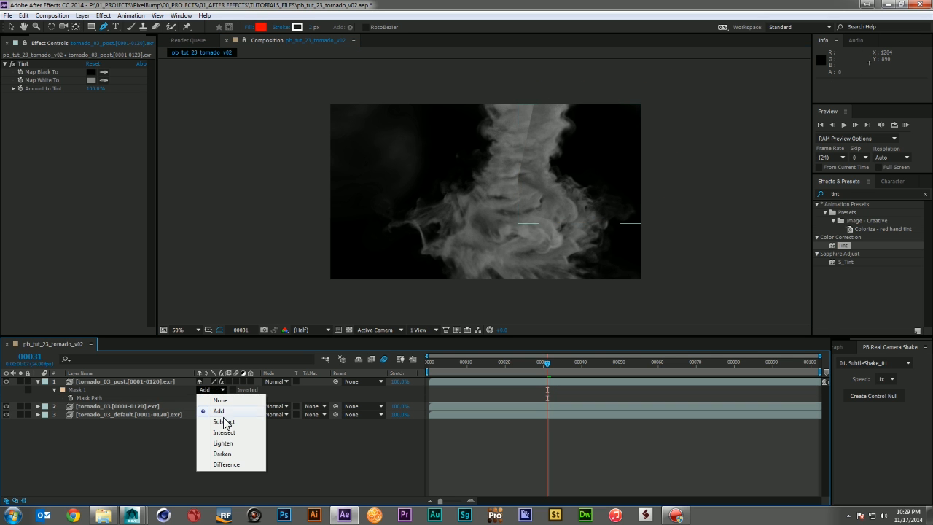
left_click(225, 414)
key("f")
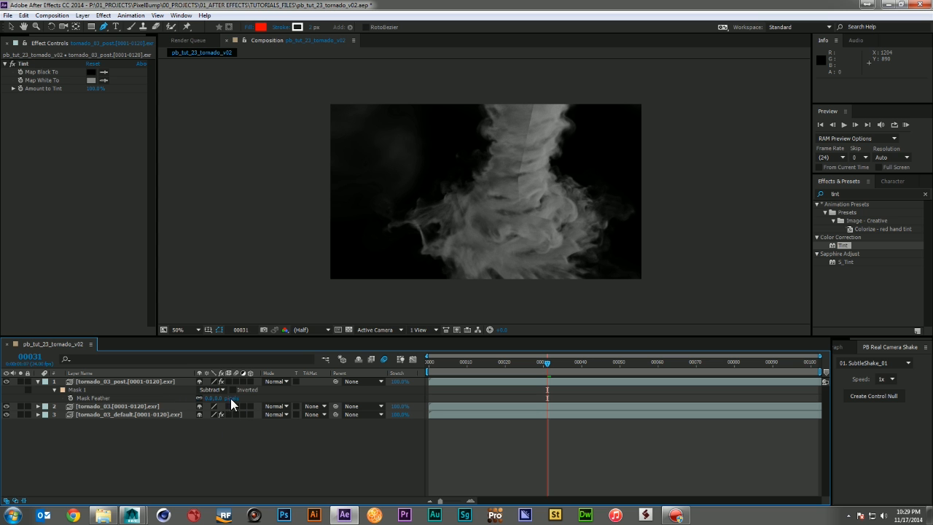
left_click(226, 398)
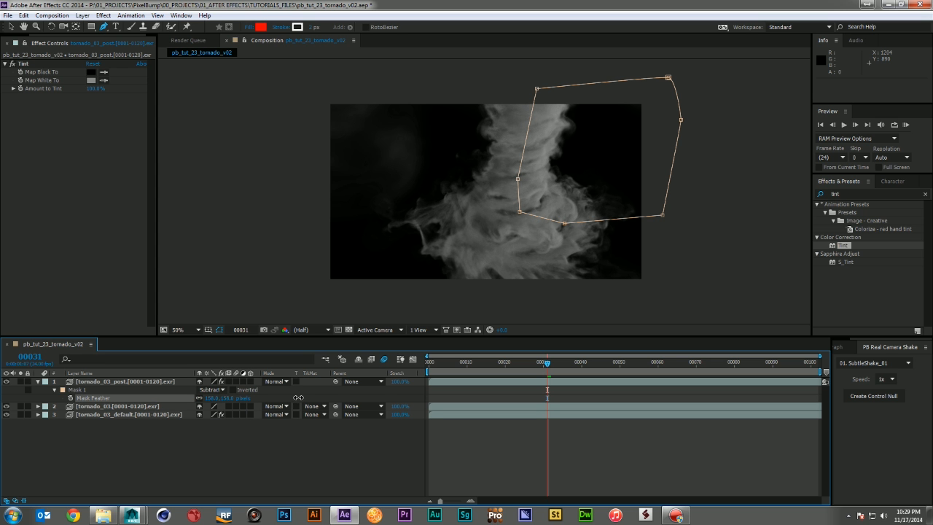
left_click_drag(298, 397, 300, 397)
left_click(282, 459)
key("KP_0")
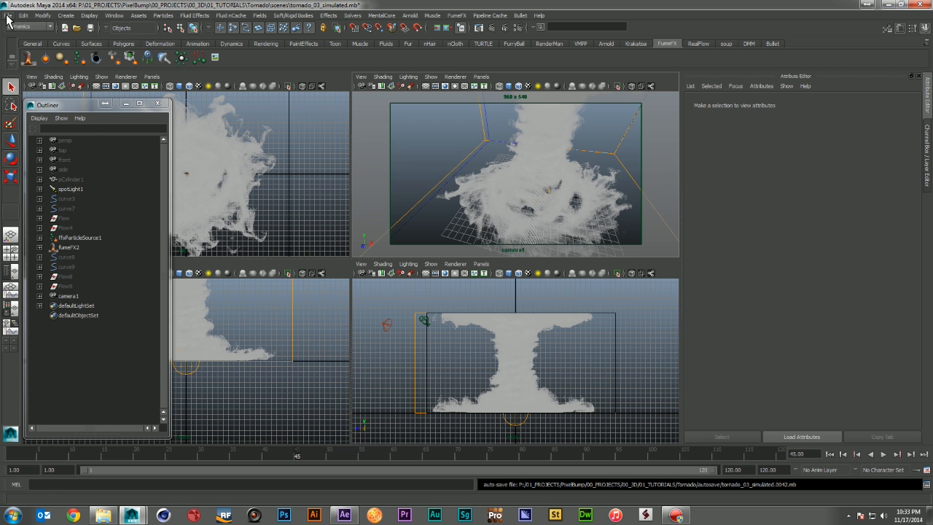
- Switch to Maya and open the scene tornado_02_intialstate.mb
left_click(7, 16)
left_click(52, 33)
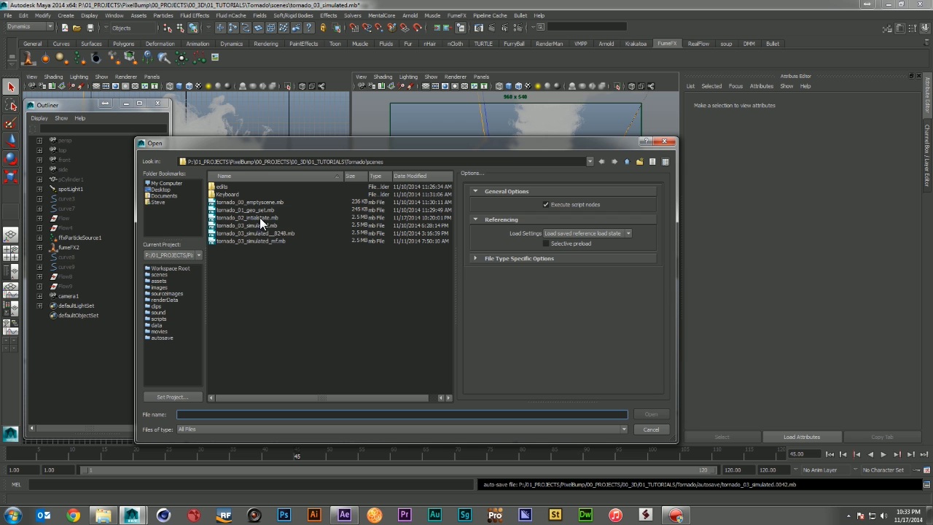
double_click(260, 215)
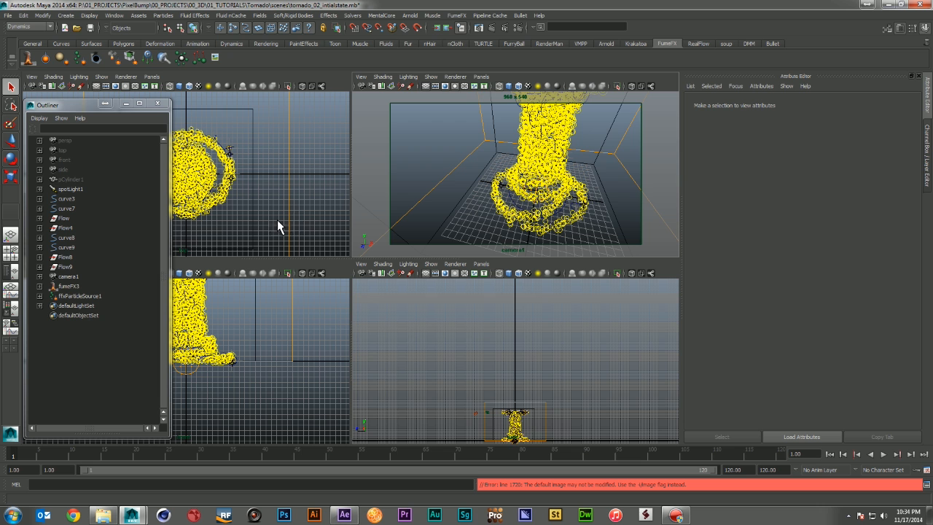
- Duplicate two of the spiral curves and delete the fumeFX3 and ffxParticleSource1 objects from the scene
left_click(75, 200)
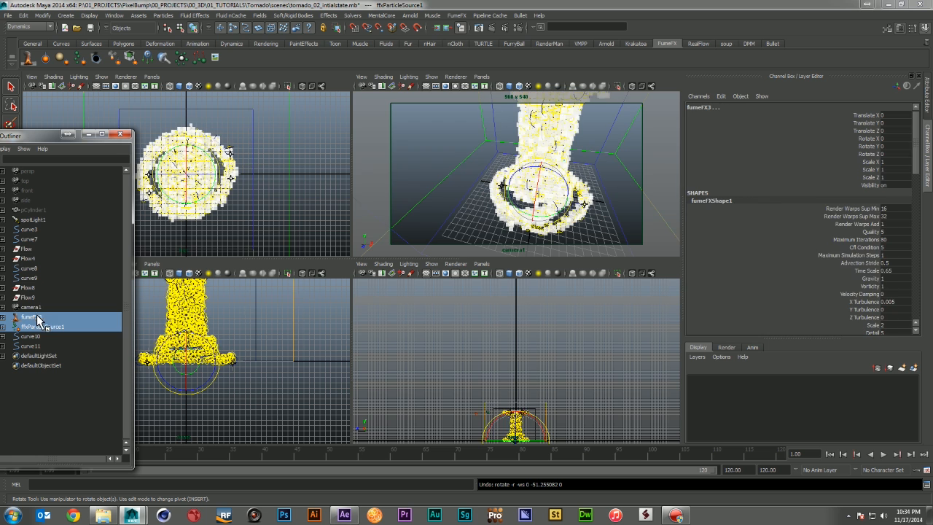
left_click(48, 317, "ctrl")
key("Delete")
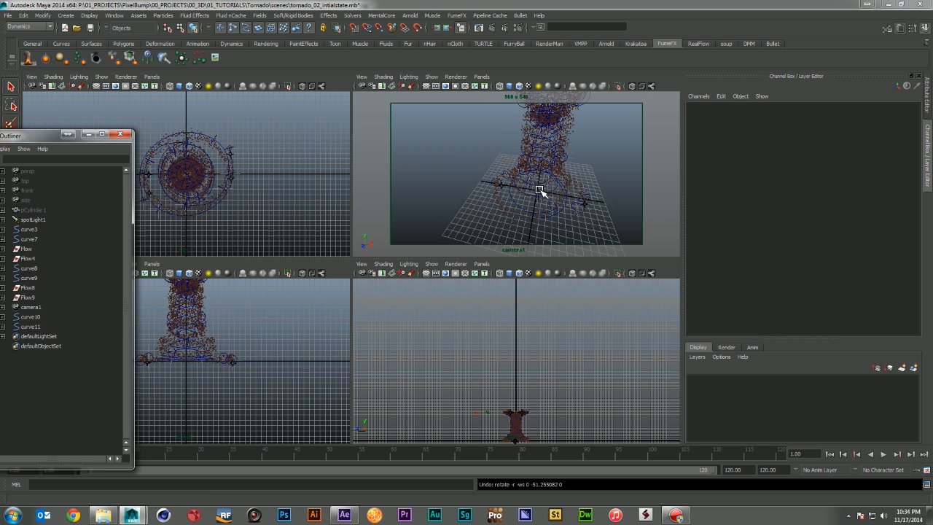
- Rotate curve10 and curve11 together around the tornado's vertical axis, bringing curve11's Rotate X to about 385.5
left_click(30, 317)
left_click(30, 326, "ctrl")
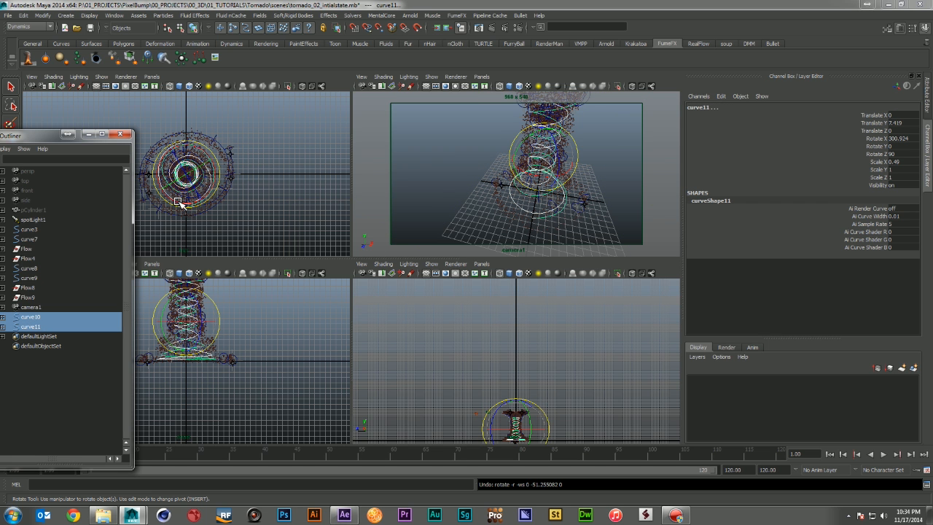
left_click_drag(211, 162, 163, 139)
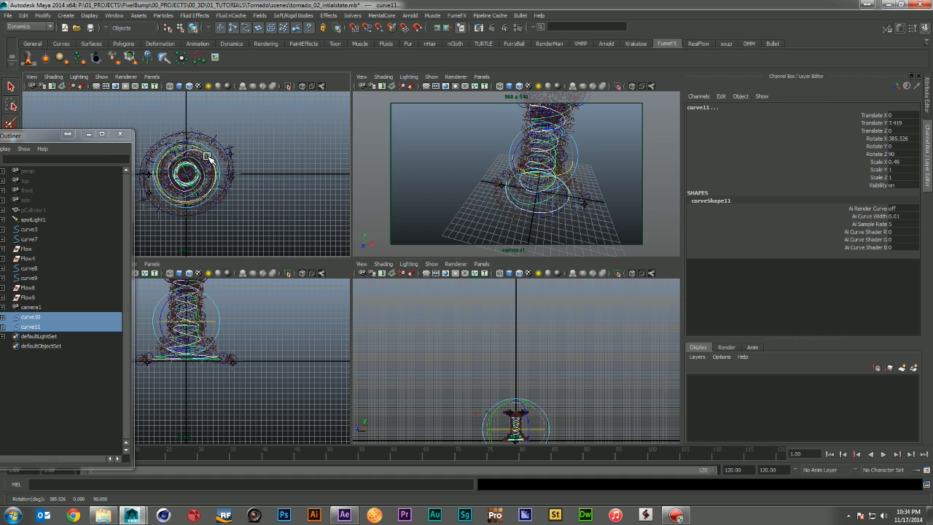
- Create a Flow effect along curve10 and curve11 with an emission rate of 250, and play the particle animation
left_click_drag(68, 133, 159, 131)
left_click(353, 15)
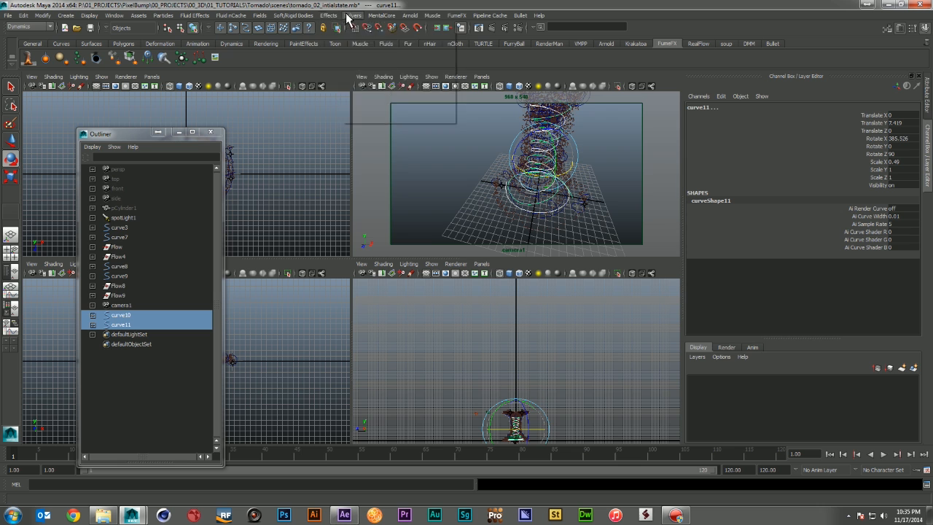
mouse_move(329, 15)
left_click(383, 76)
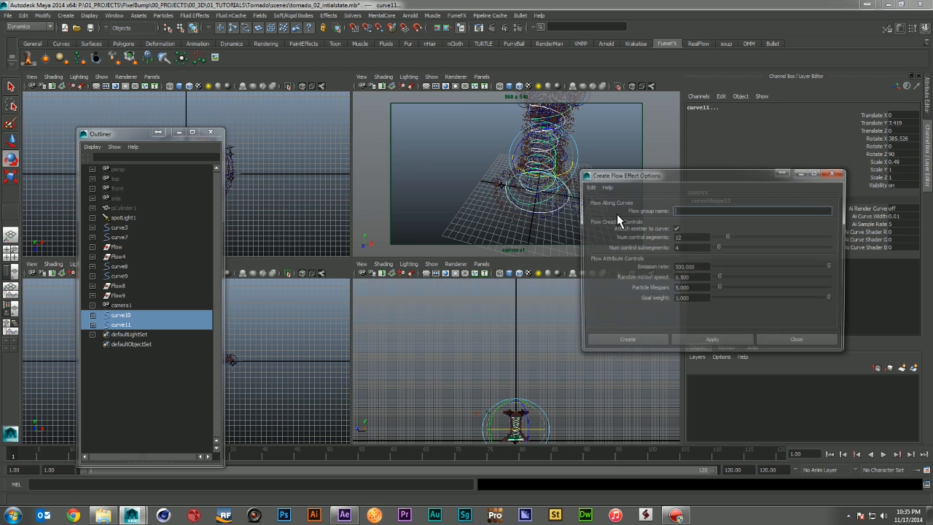
double_click(681, 237)
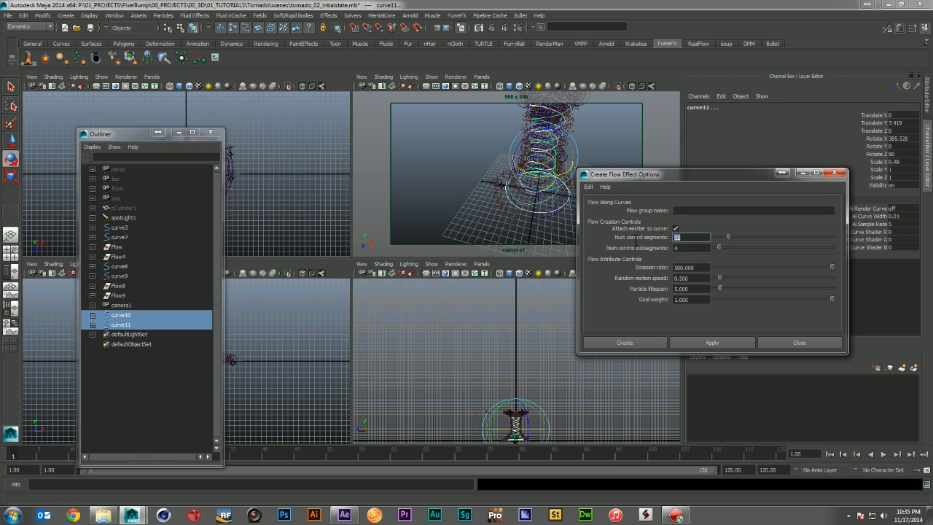
double_click(701, 267)
type("250")
left_click(690, 282)
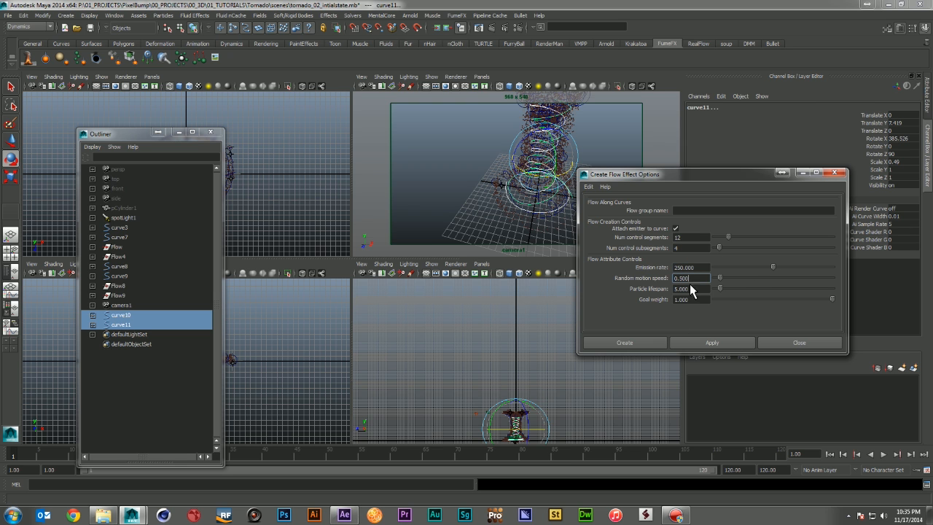
left_click(640, 340)
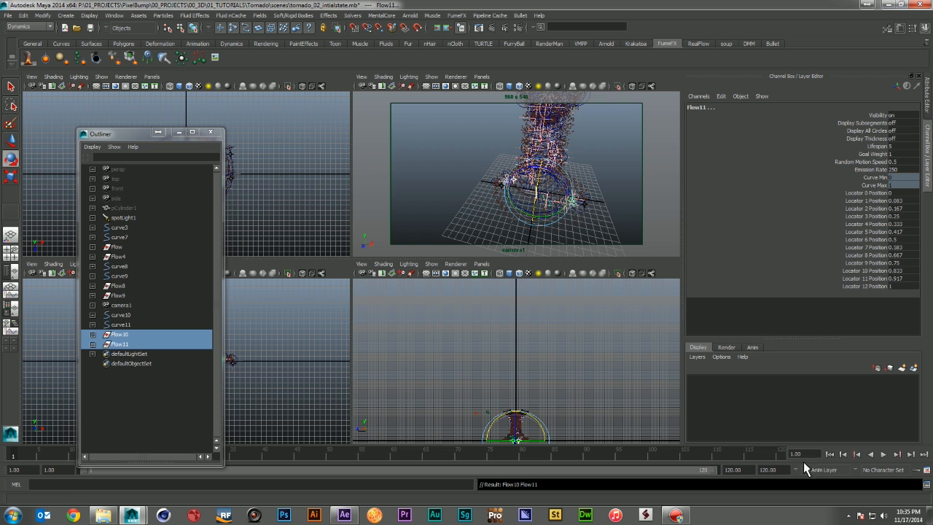
left_click(883, 454)
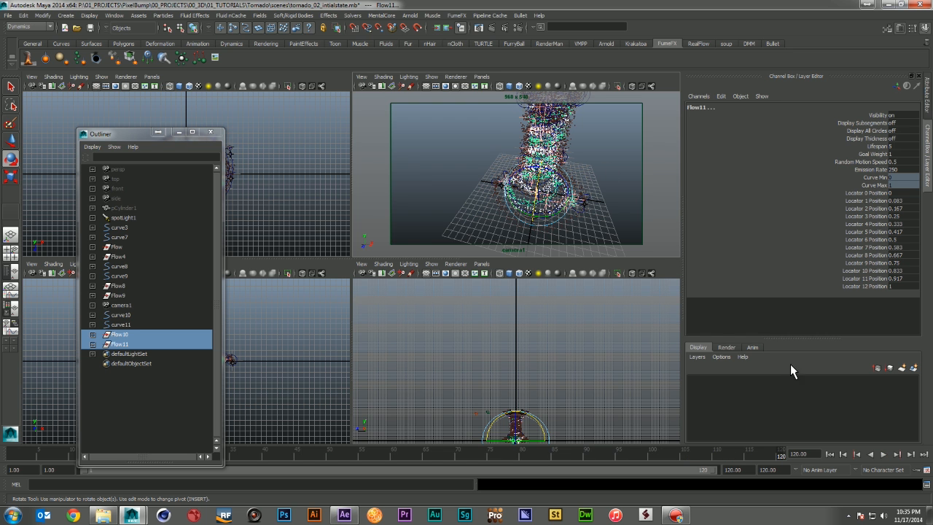
left_click(587, 194)
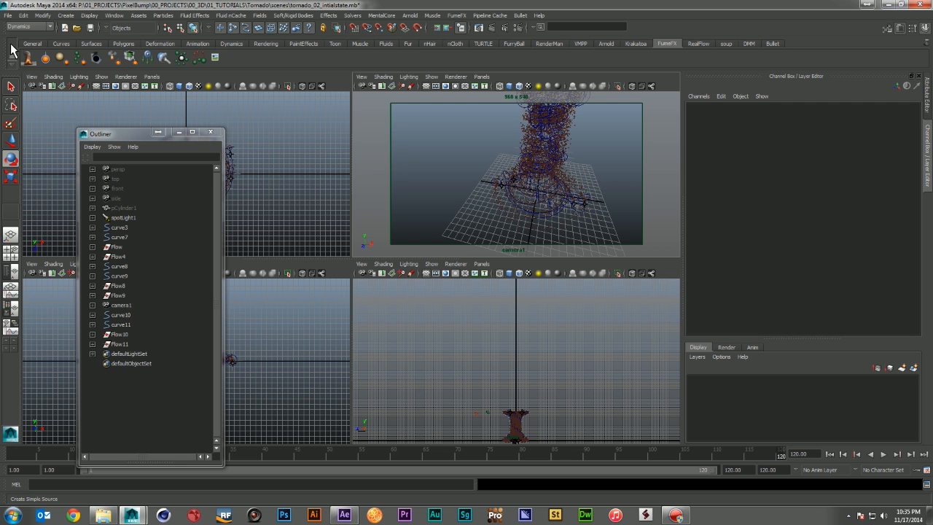
- Open the scene tornado_03_simulated_mf.mb without saving the changes to tornado_02_intialstate.mb
left_click(8, 15)
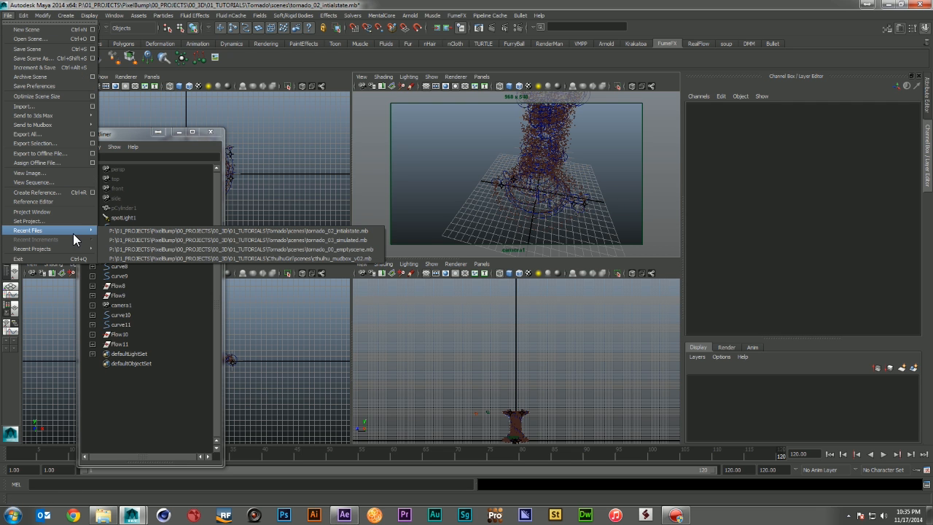
left_click(25, 40)
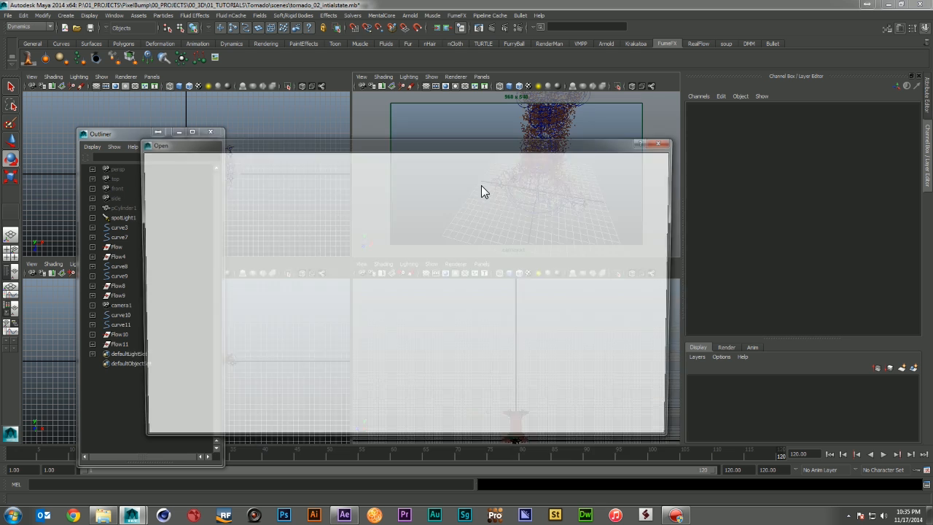
double_click(250, 238)
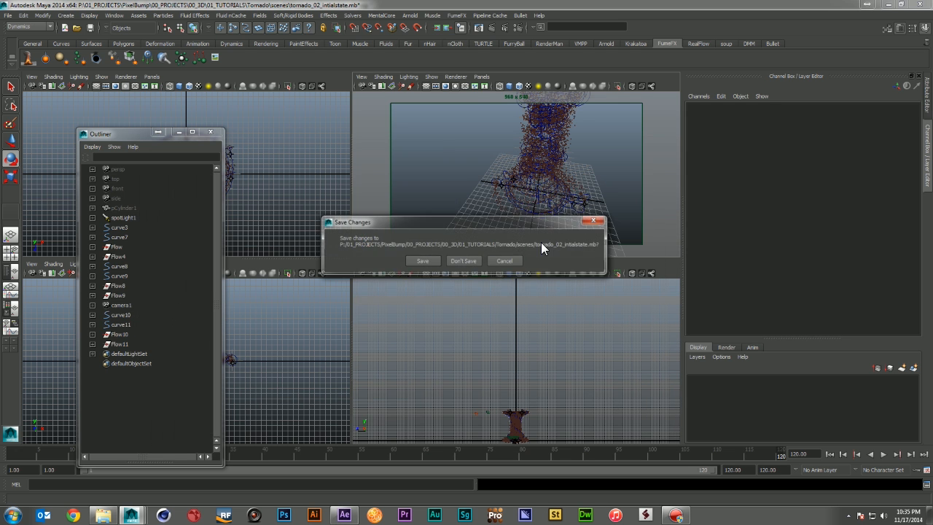
left_click(470, 261)
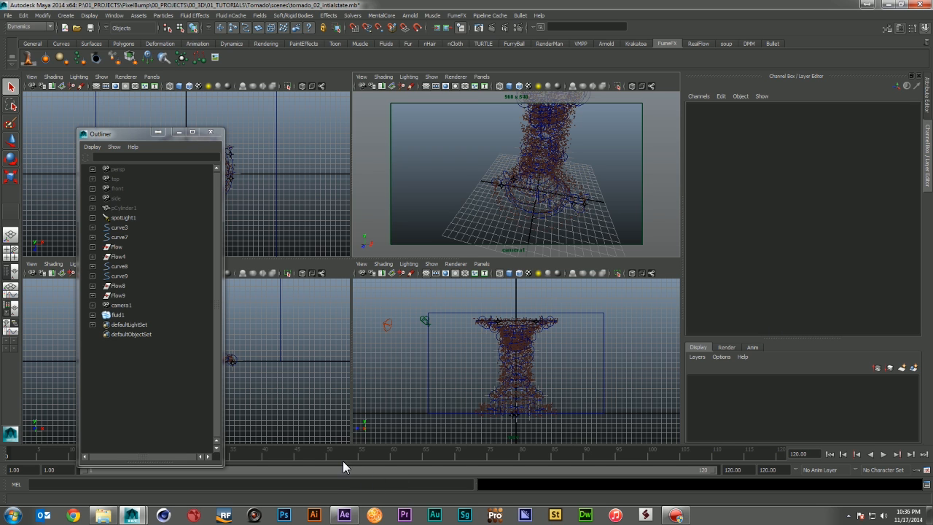
- Select fluid1 and examine its fluidShape1 attributes, including the container resolution settings
left_click(114, 318)
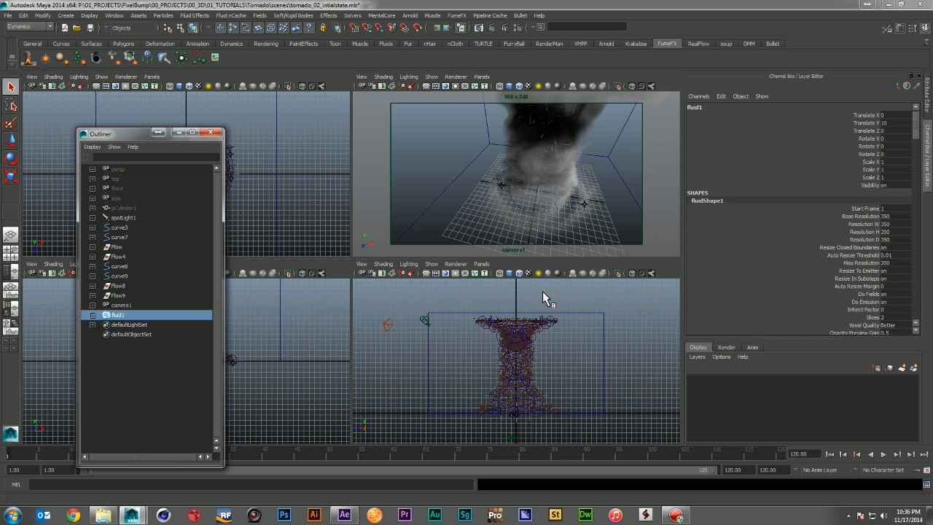
left_click(927, 110)
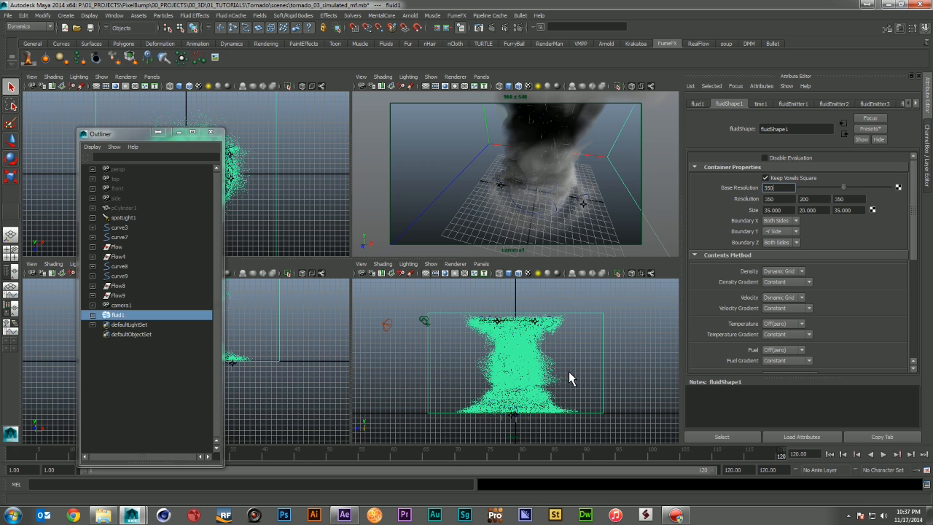
left_click(915, 357)
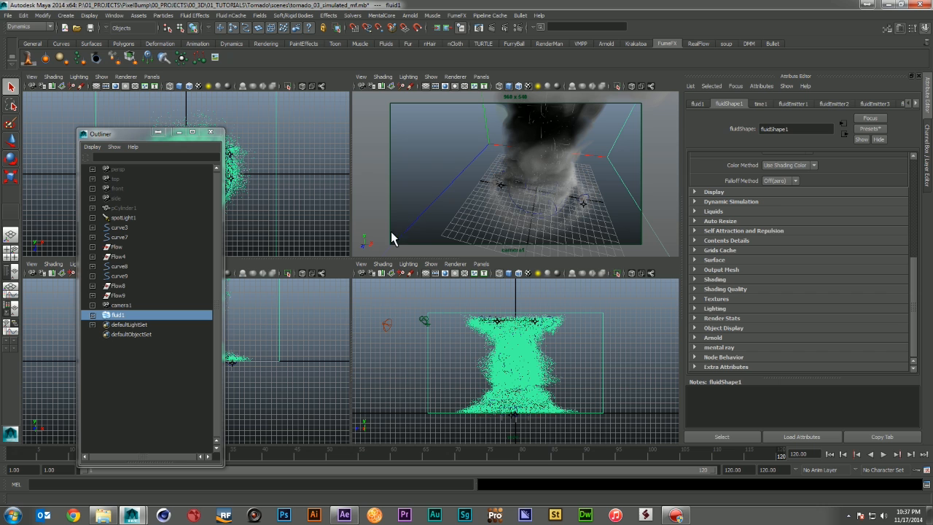
left_click(912, 185)
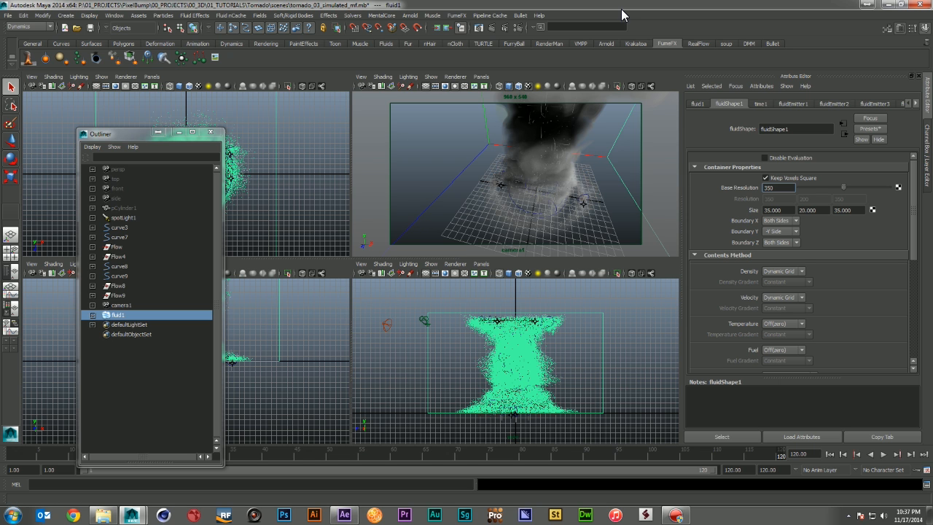